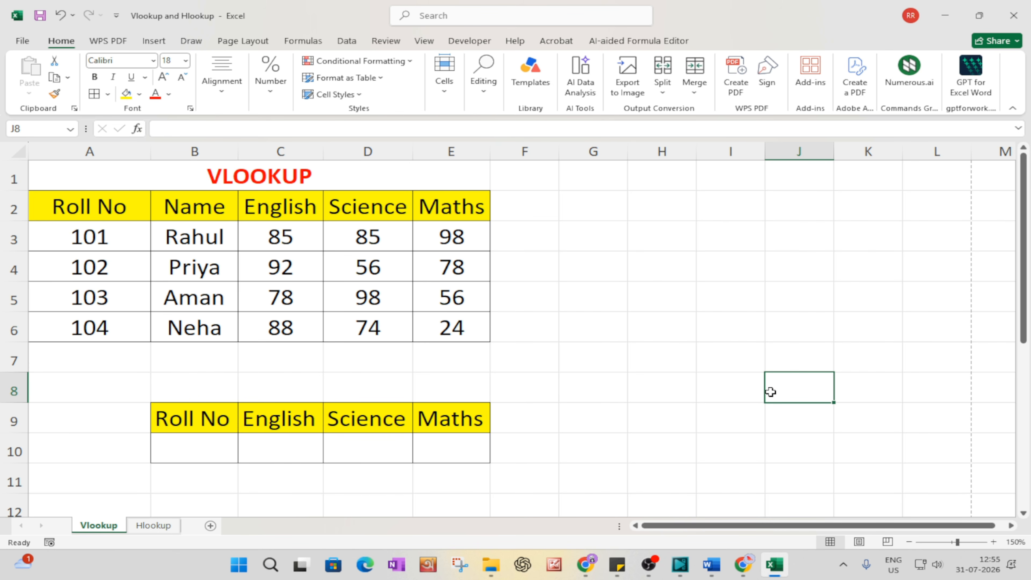
Examine the student marks table in A2:E6, including its Roll No and Name columns.
left_click(993, 542)
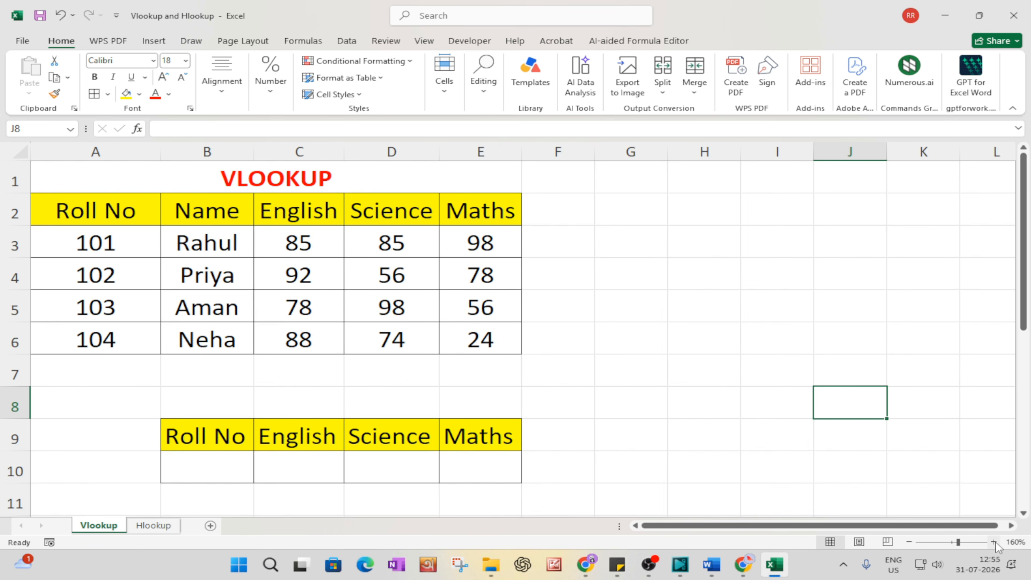
left_click(993, 542)
left_click(231, 210)
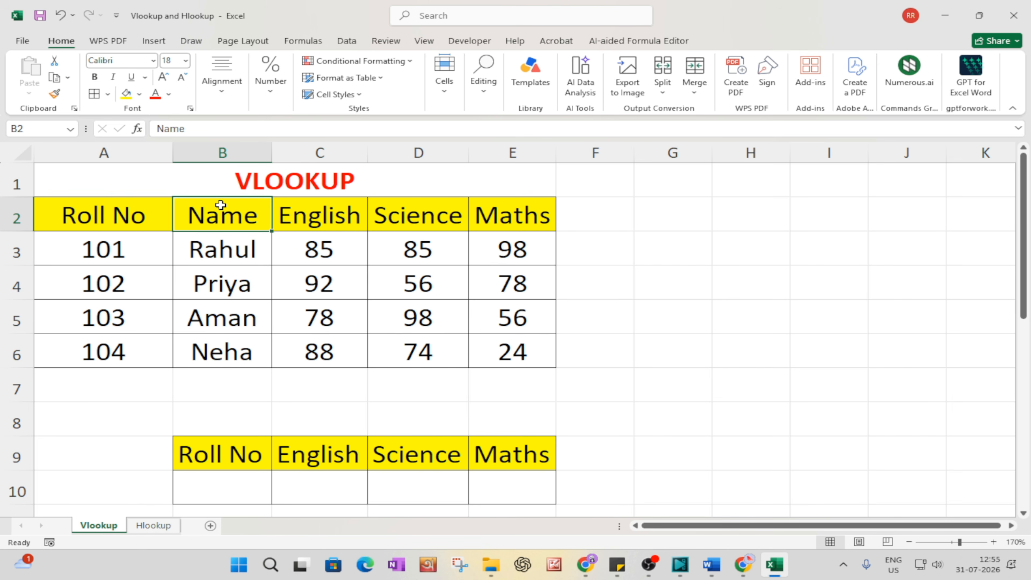
left_click_drag(221, 205, 235, 346)
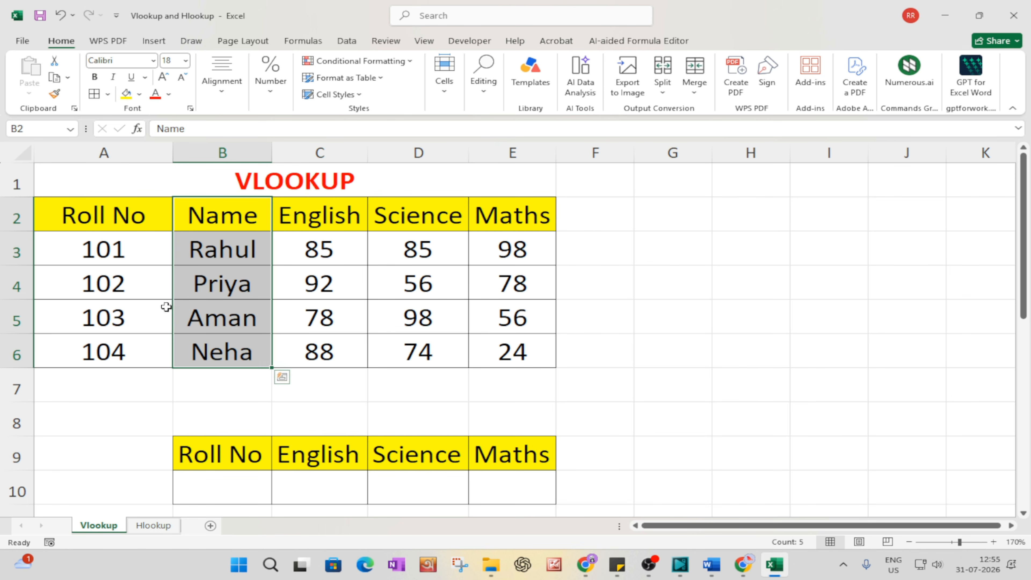
left_click(92, 209)
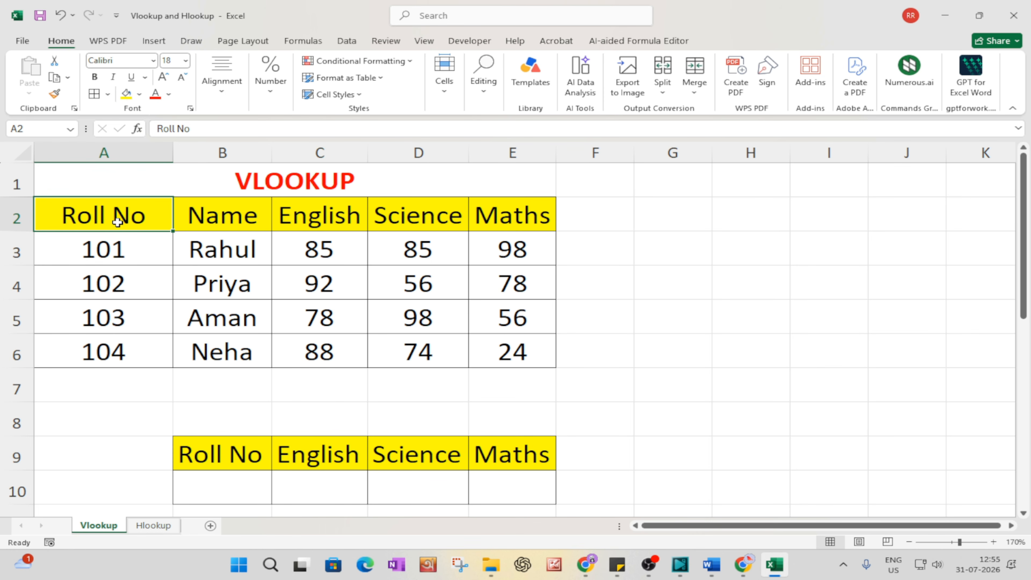
left_click(228, 225)
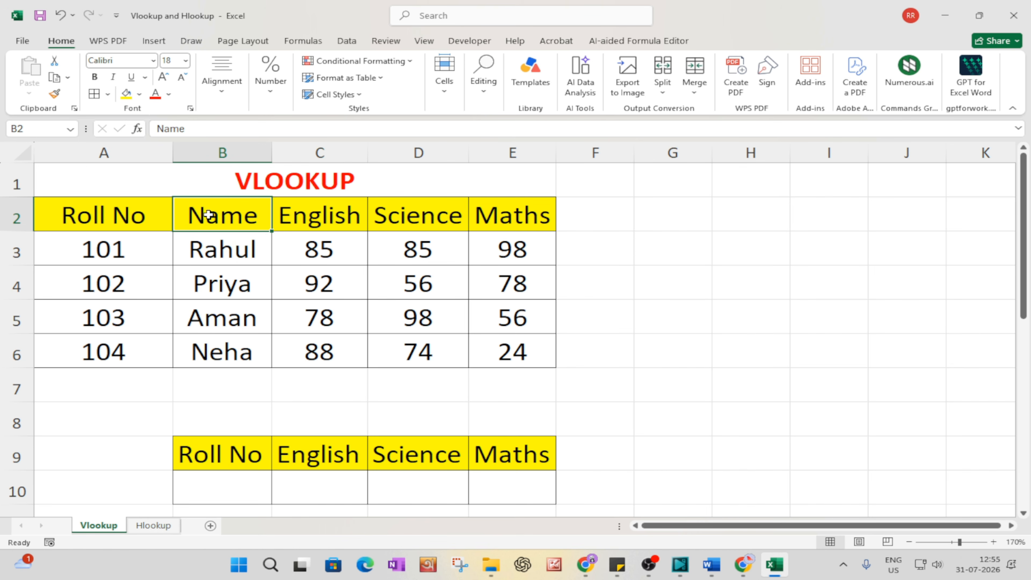
left_click_drag(208, 211, 446, 363)
left_click_drag(125, 211, 517, 357)
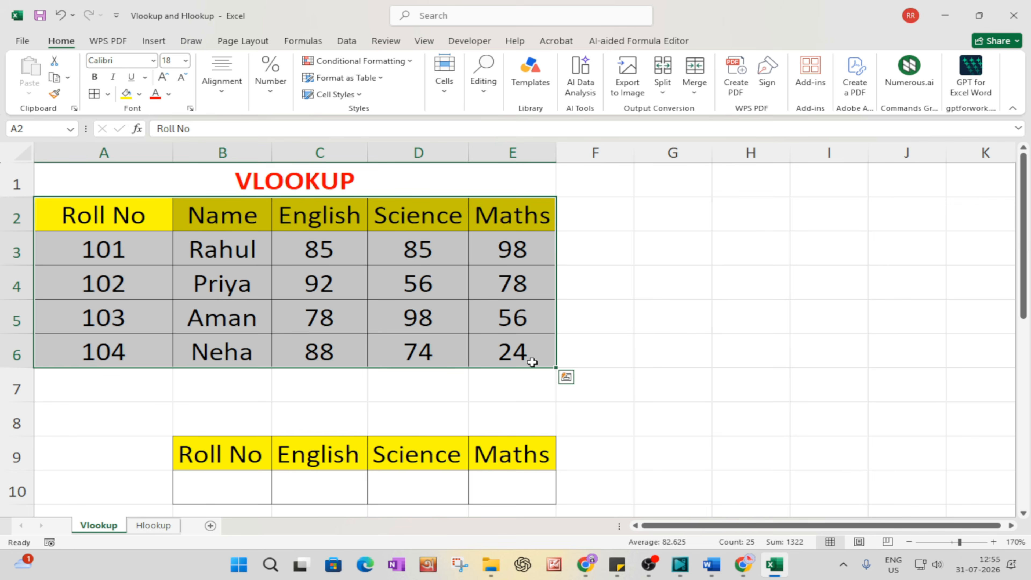
left_click(670, 380)
scroll(573, 440, "down", 2)
scroll(460, 358, "up", 2)
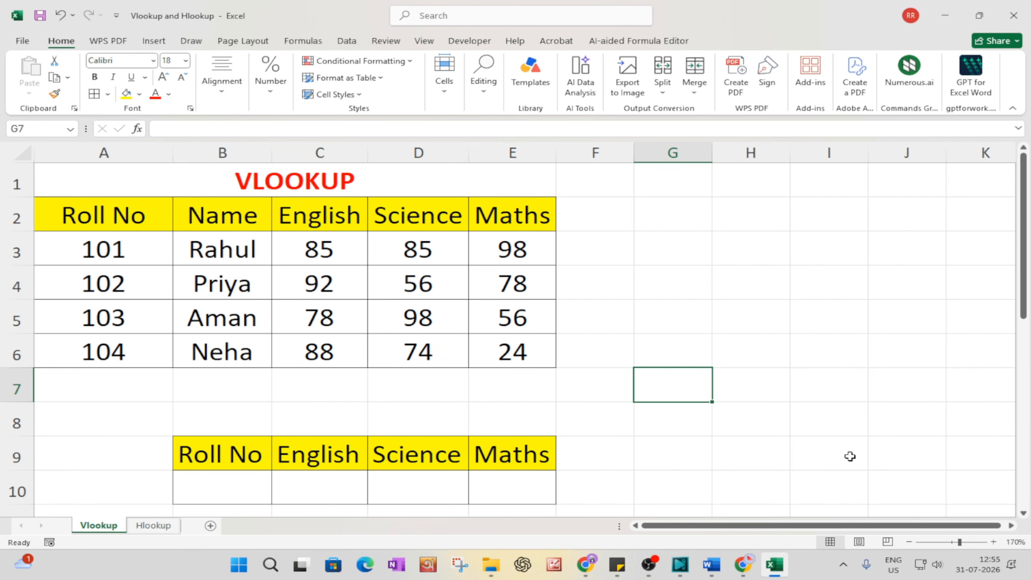
left_click(908, 541)
left_click(908, 542)
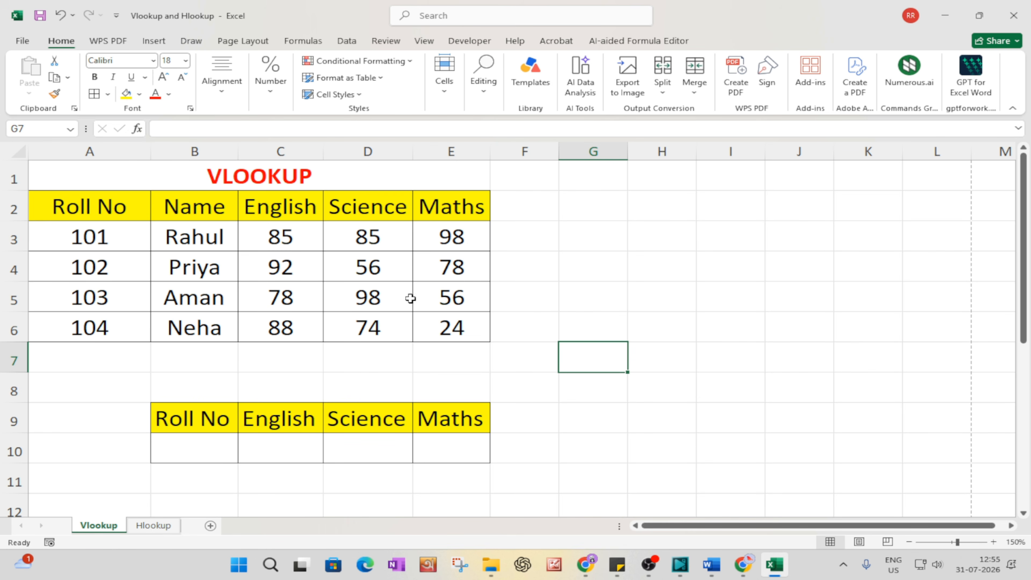
Enter roll number 101 in B10 of the lower lookup table and centre it horizontally.
left_click(193, 442)
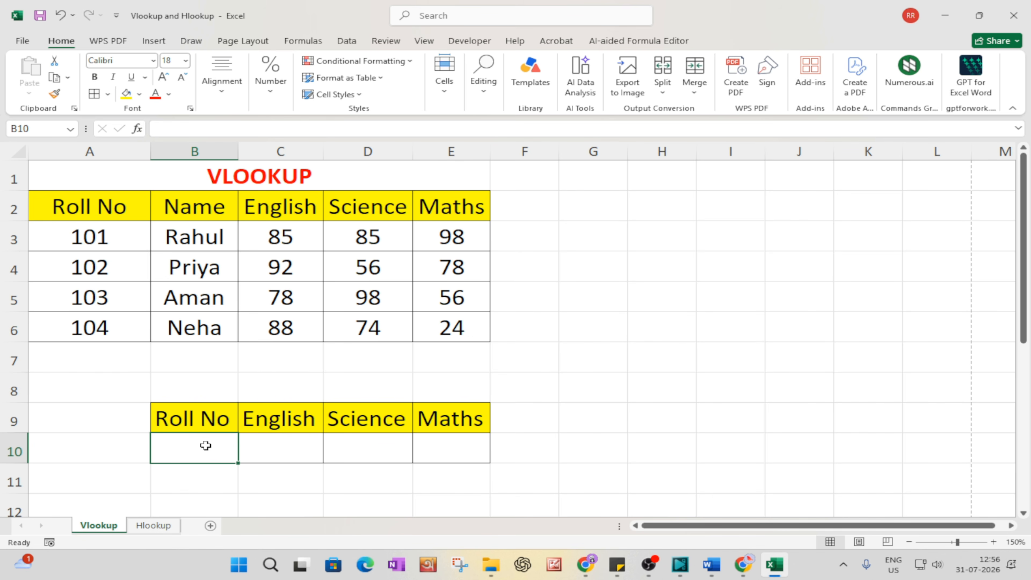
type("101")
key("Return")
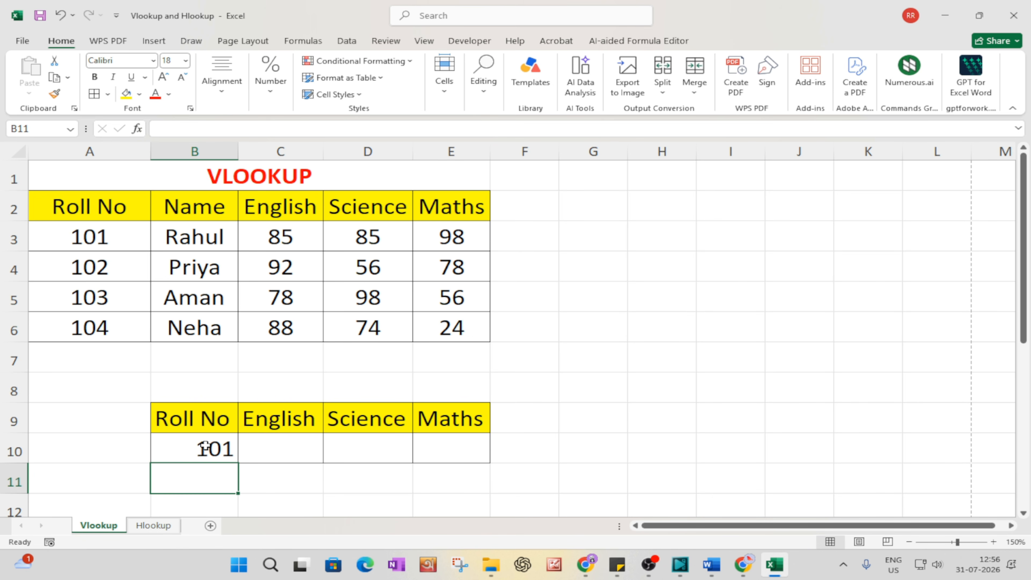
left_click(205, 446)
left_click(230, 95)
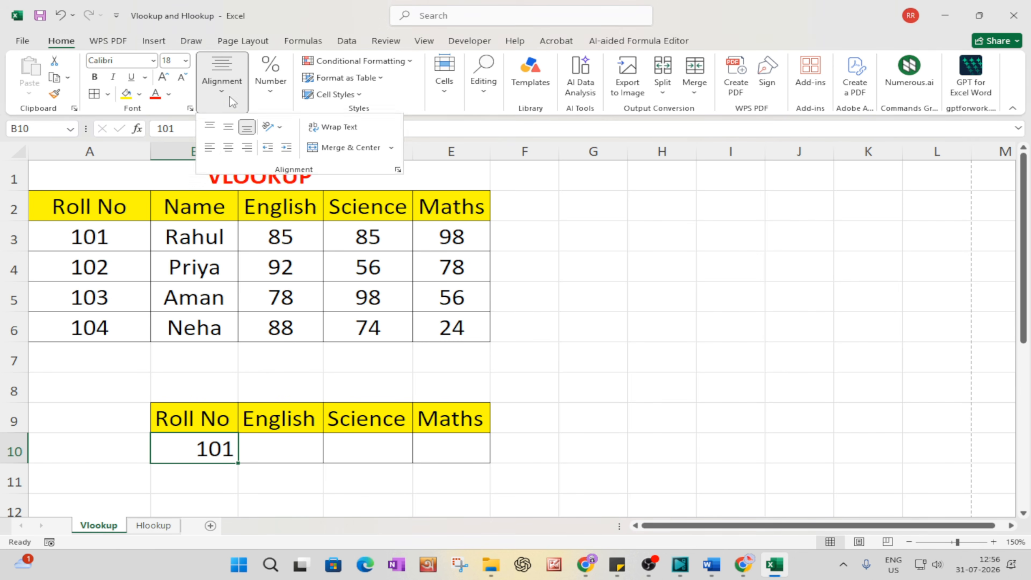
left_click(228, 147)
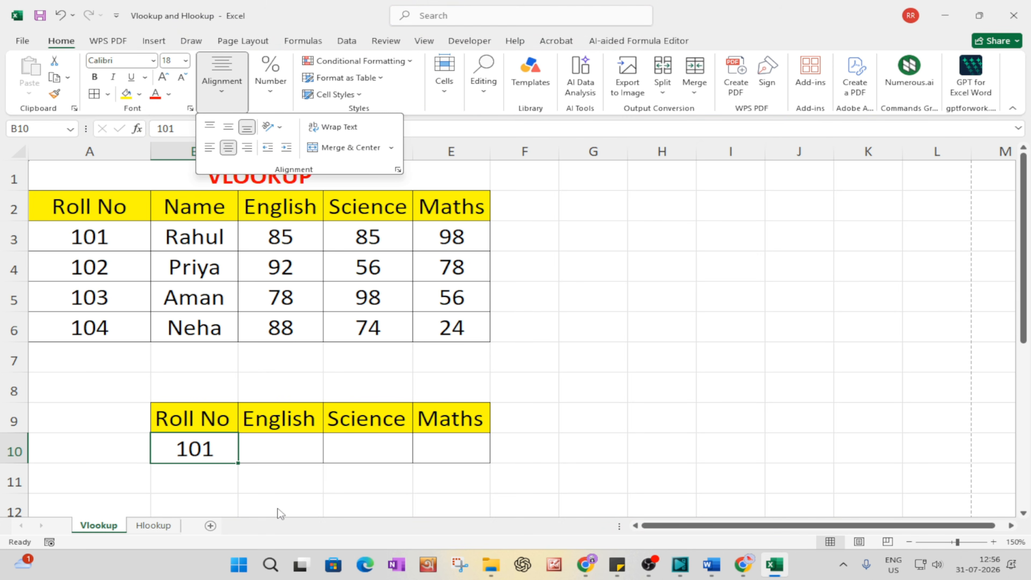
Start a VLOOKUP formula in C10 under English, using B10 as the lookup value.
left_click(284, 454)
left_click(303, 447)
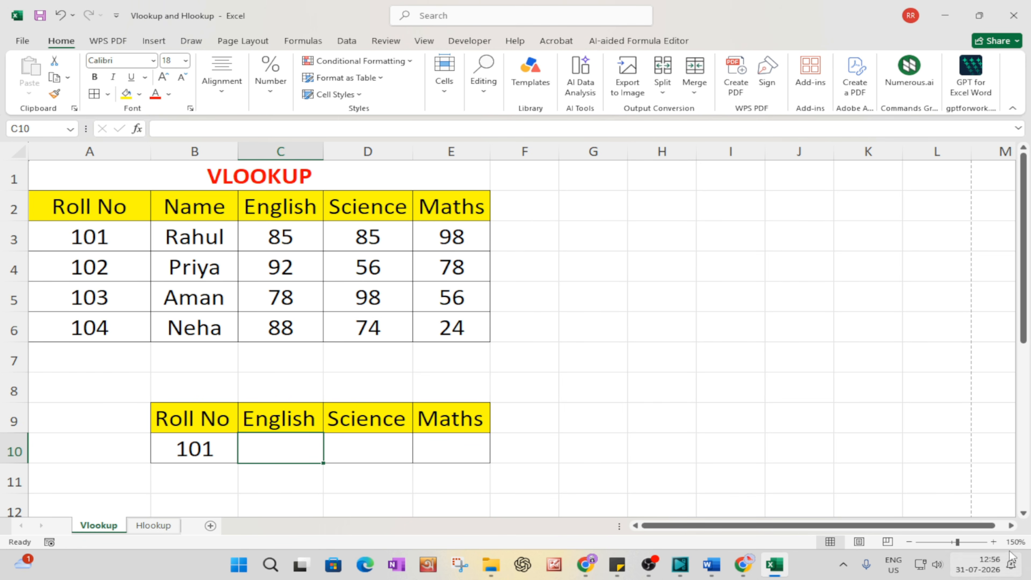
left_click(993, 542)
left_click(993, 542)
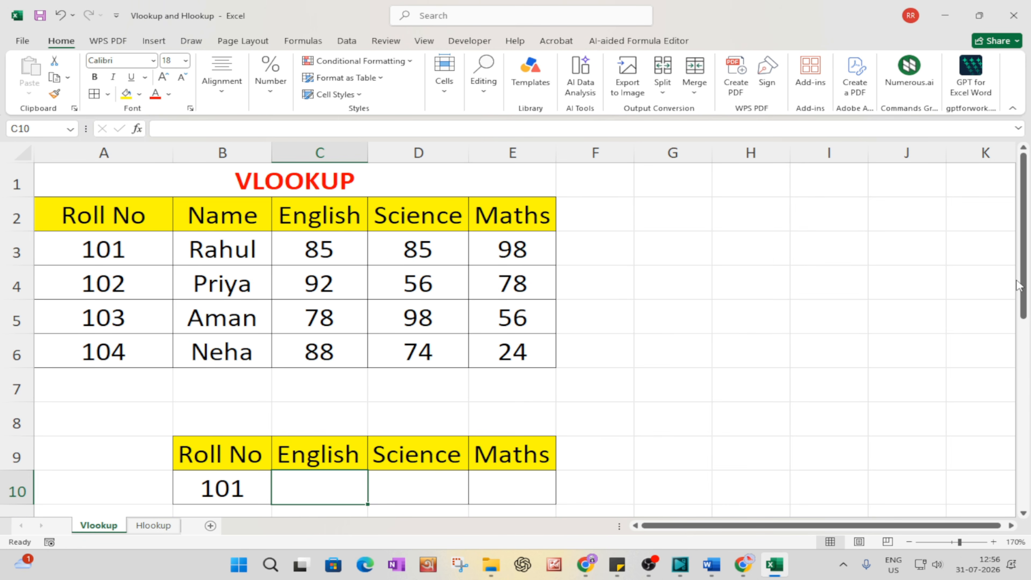
left_click(1024, 514)
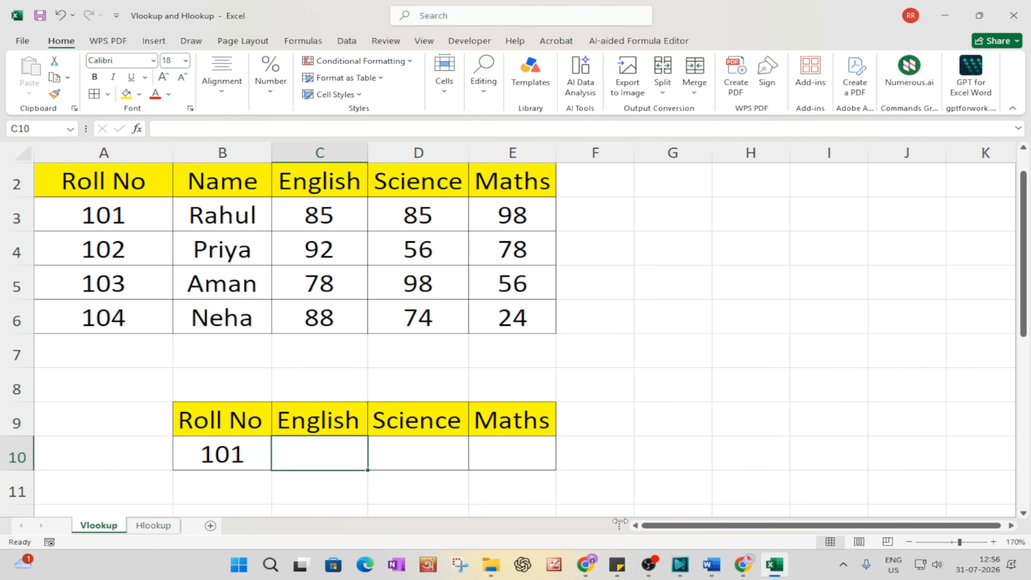
type("=vl")
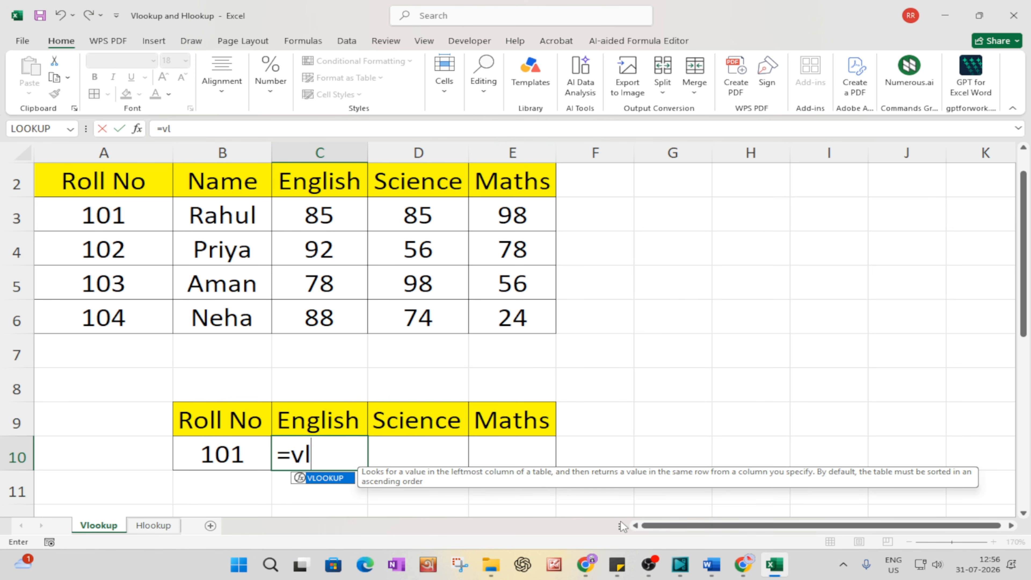
key("Tab")
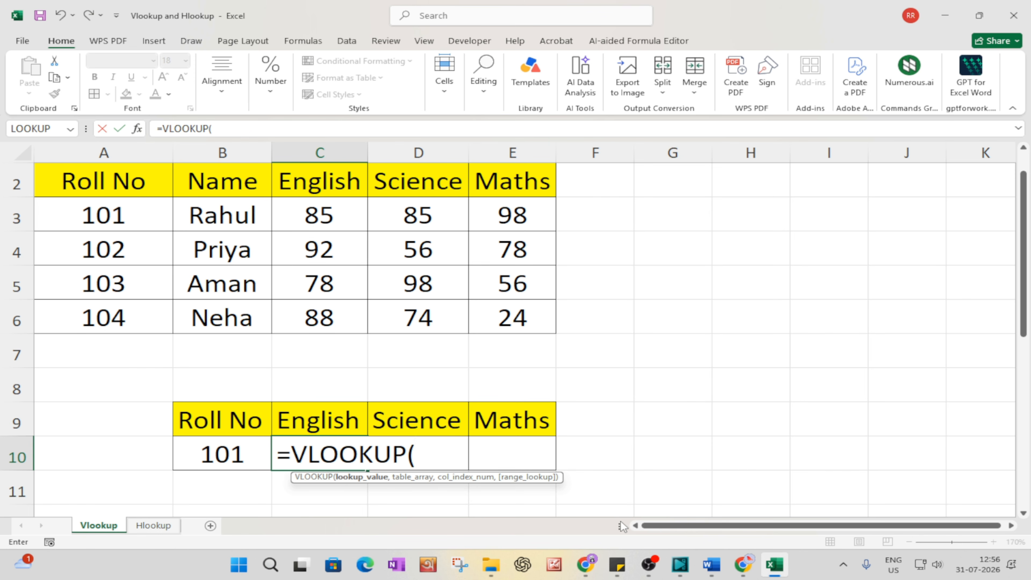
left_click(218, 455)
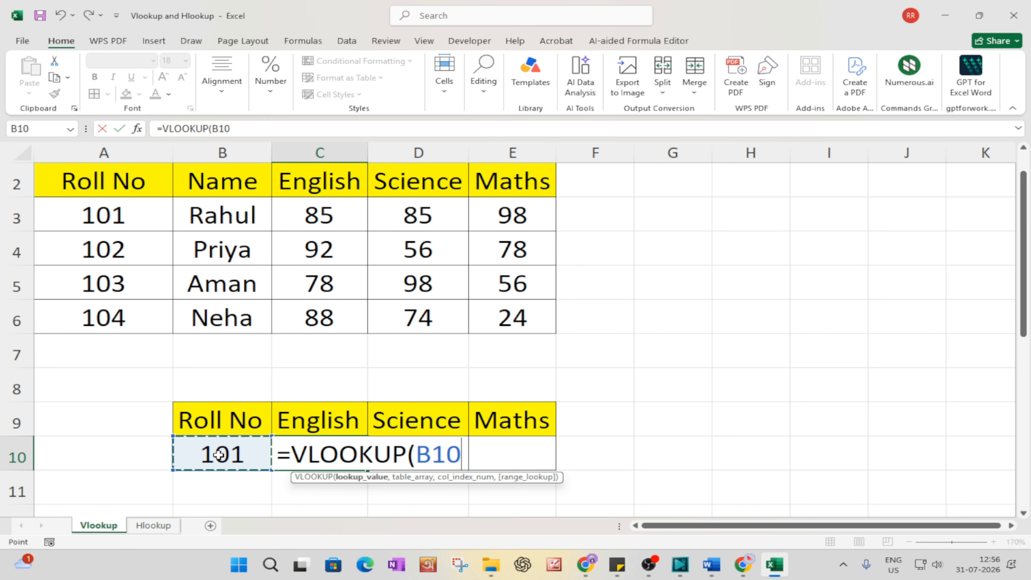
type(",")
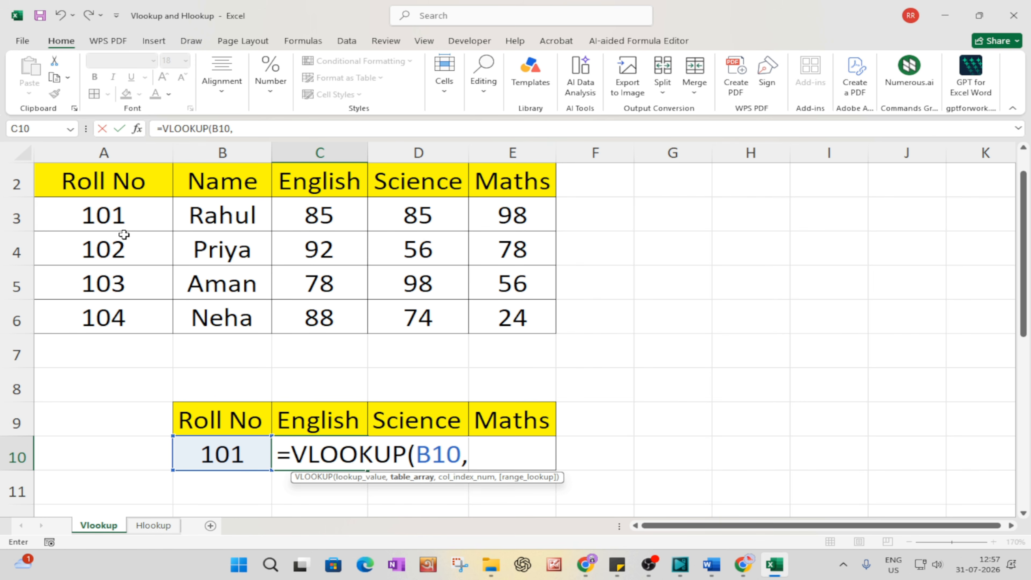
Complete the VLOOKUP formula in C10 with table array A2:E6, column index 3 and exact match 0.
left_click_drag(99, 180, 533, 329)
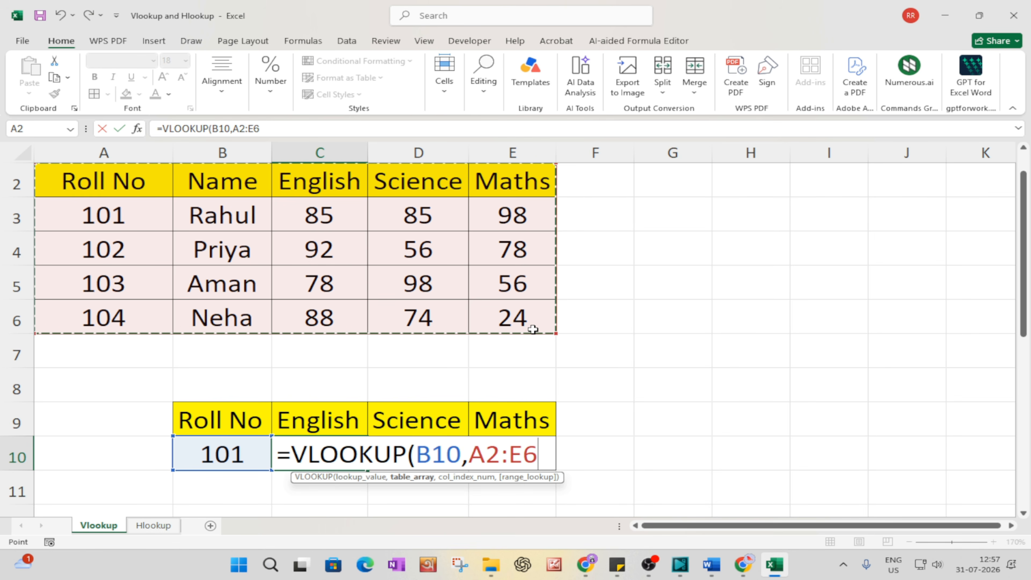
type(",")
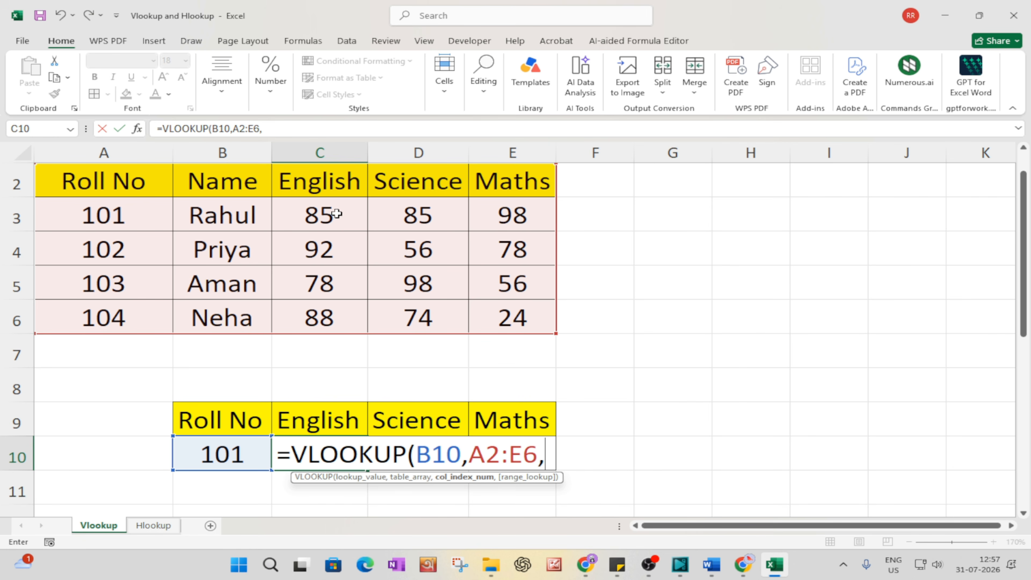
type("3")
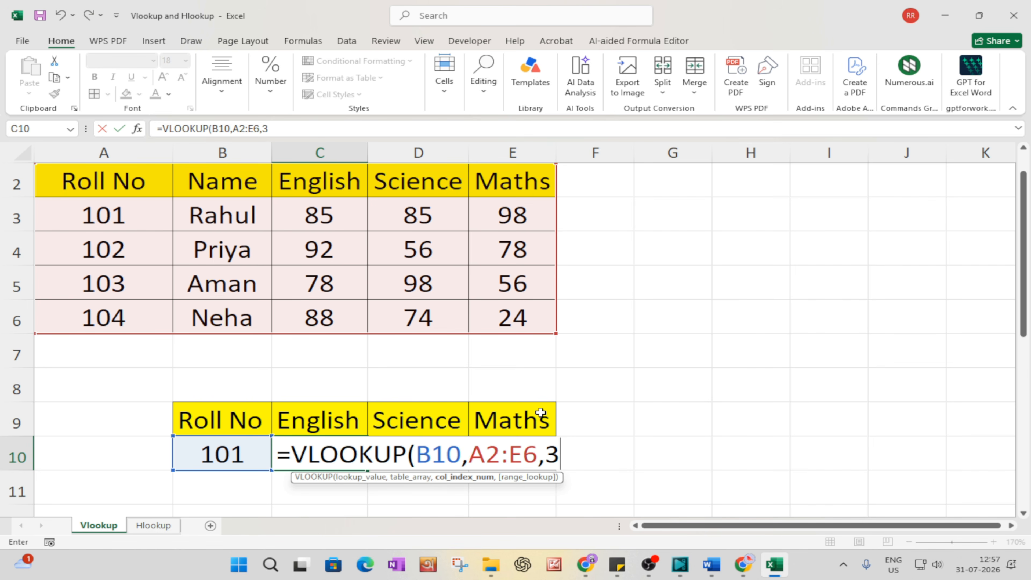
type(",")
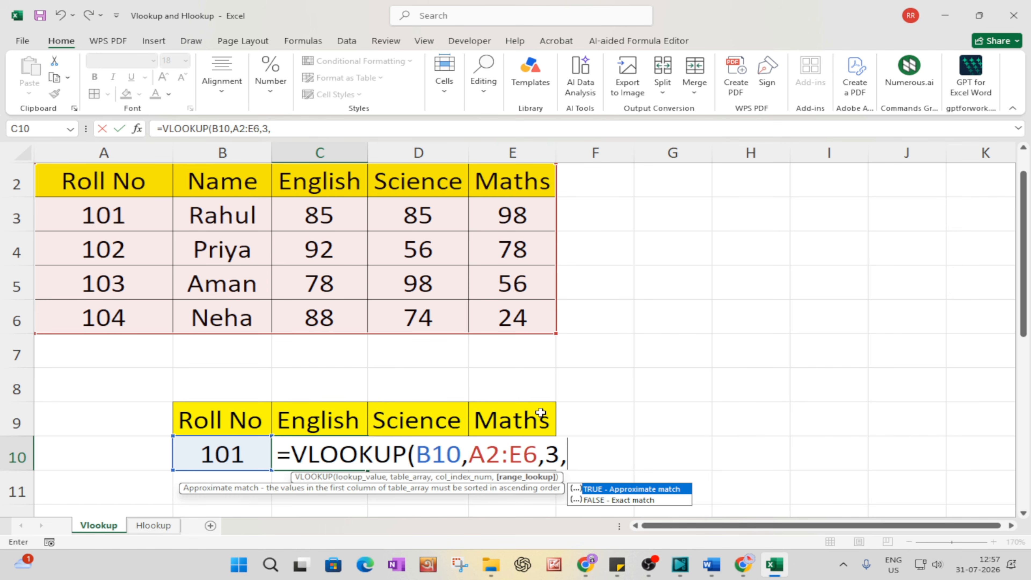
type("0)")
key("Return")
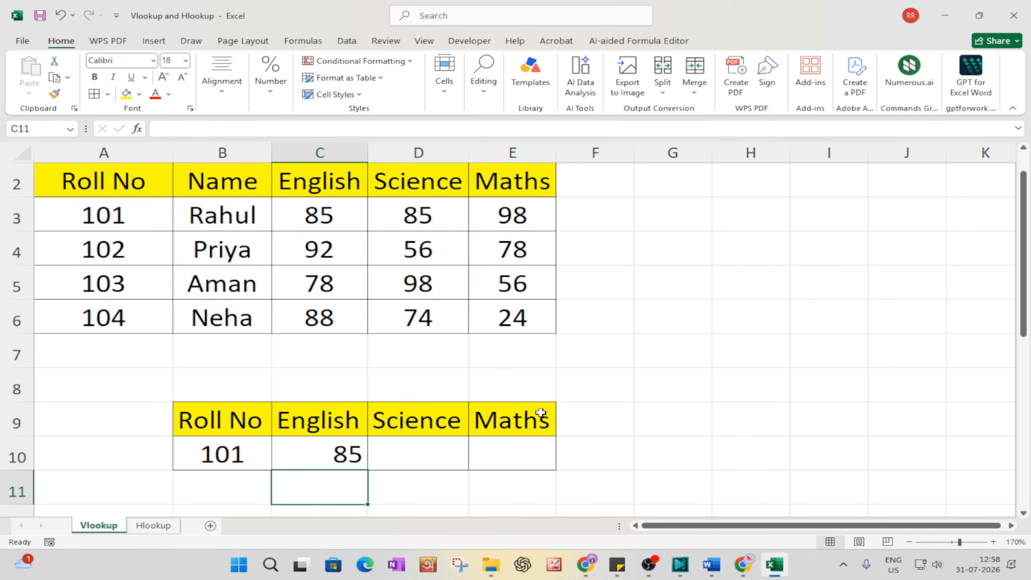
Centre the English lookup result in C10 horizontally.
left_click(236, 447)
left_click(320, 463)
left_click(232, 86)
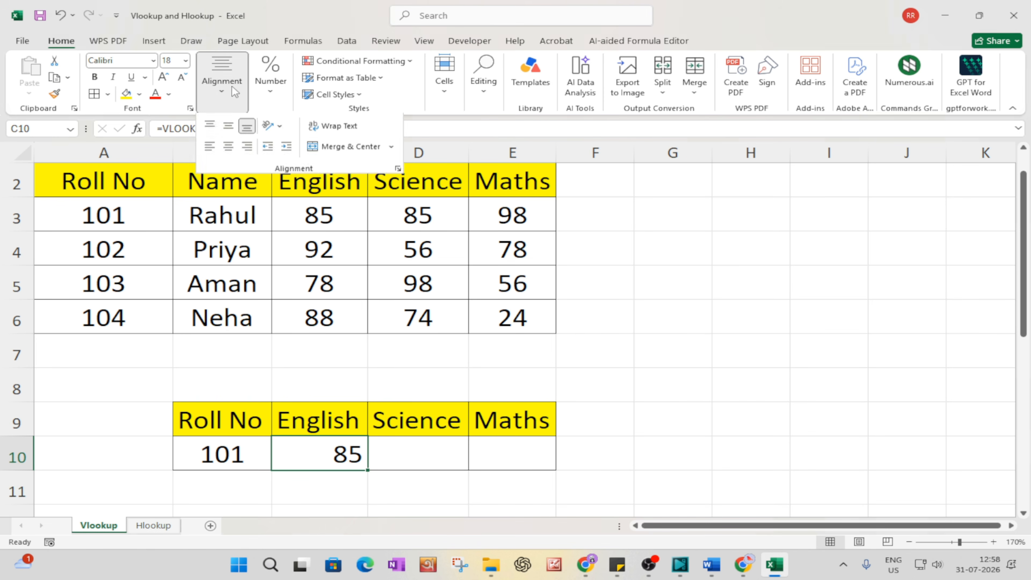
left_click(330, 453)
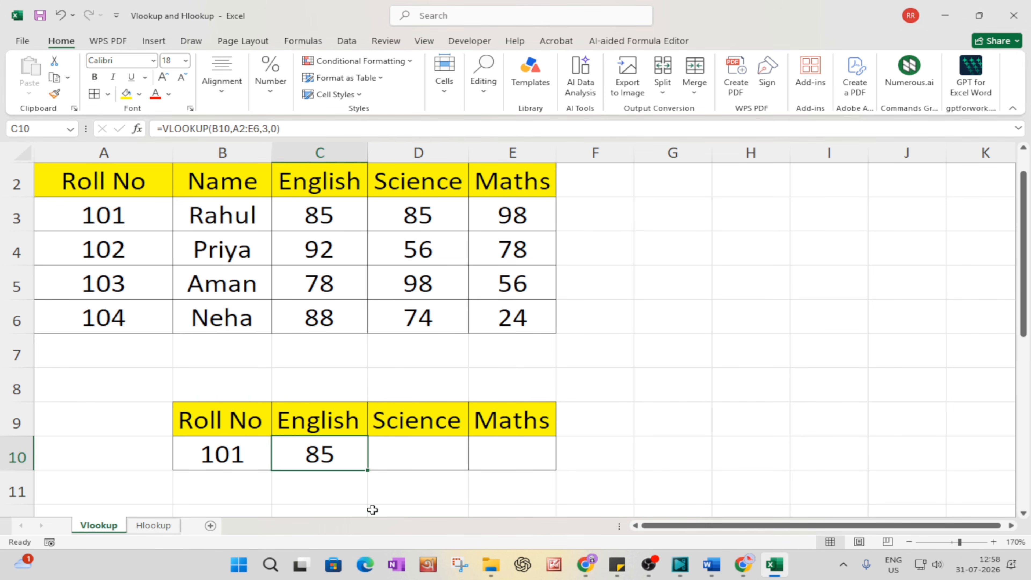
left_click(370, 508)
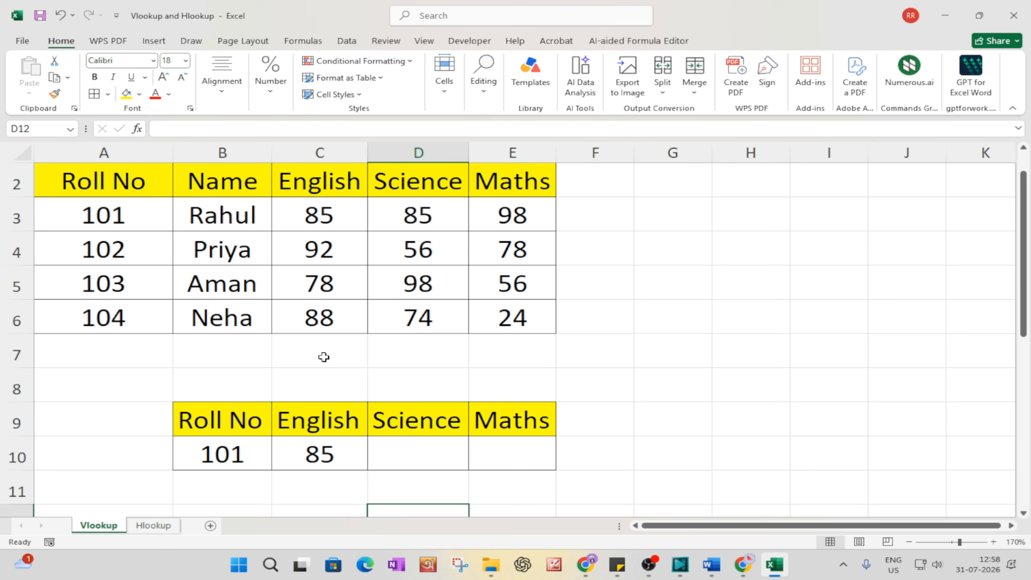
Fill roll number 101 in A3 and its English mark in C3 with red.
left_click(228, 462)
left_click(94, 221)
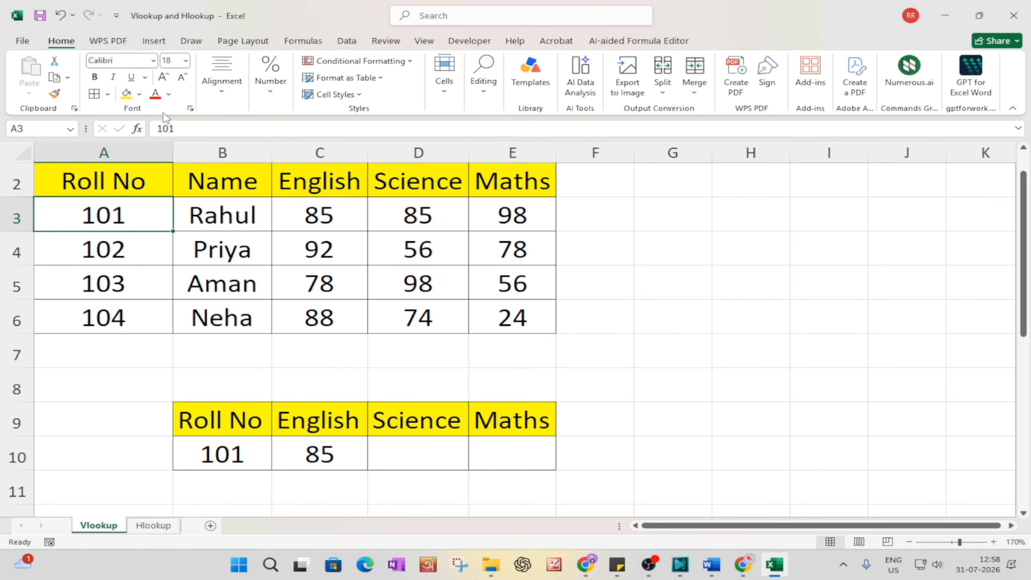
left_click(127, 93)
left_click(142, 97)
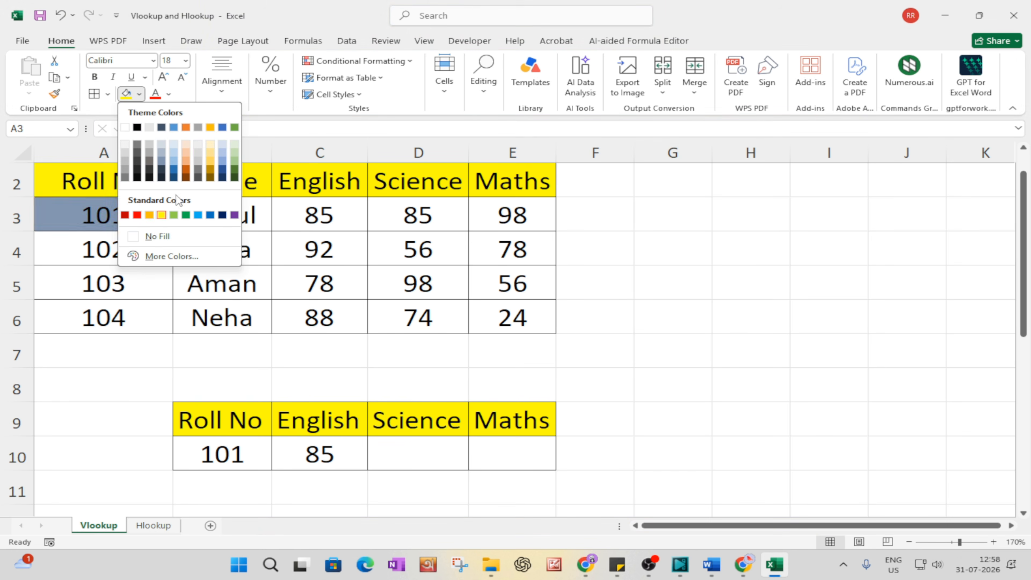
left_click(137, 215)
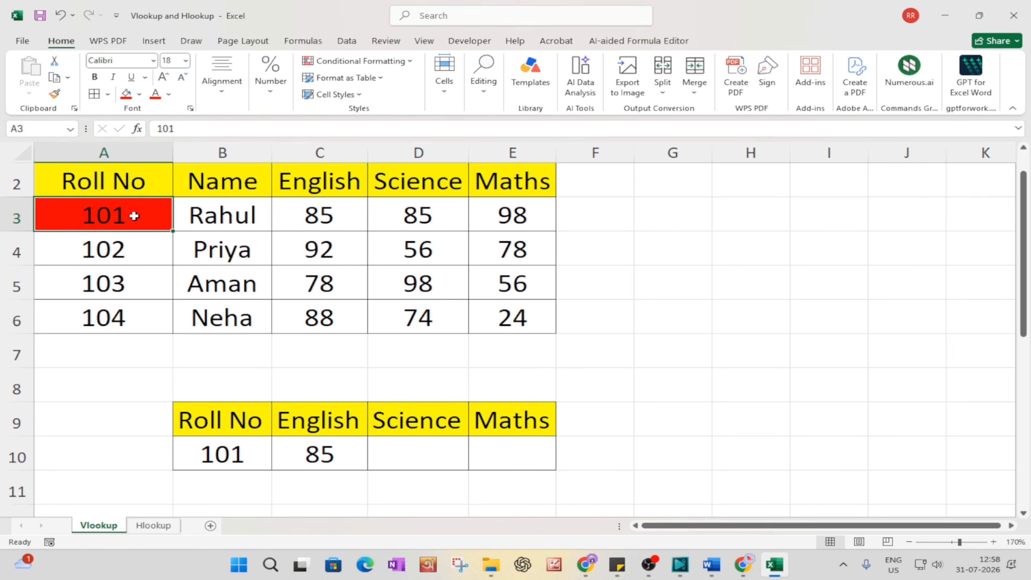
left_click(311, 226)
left_click(127, 93)
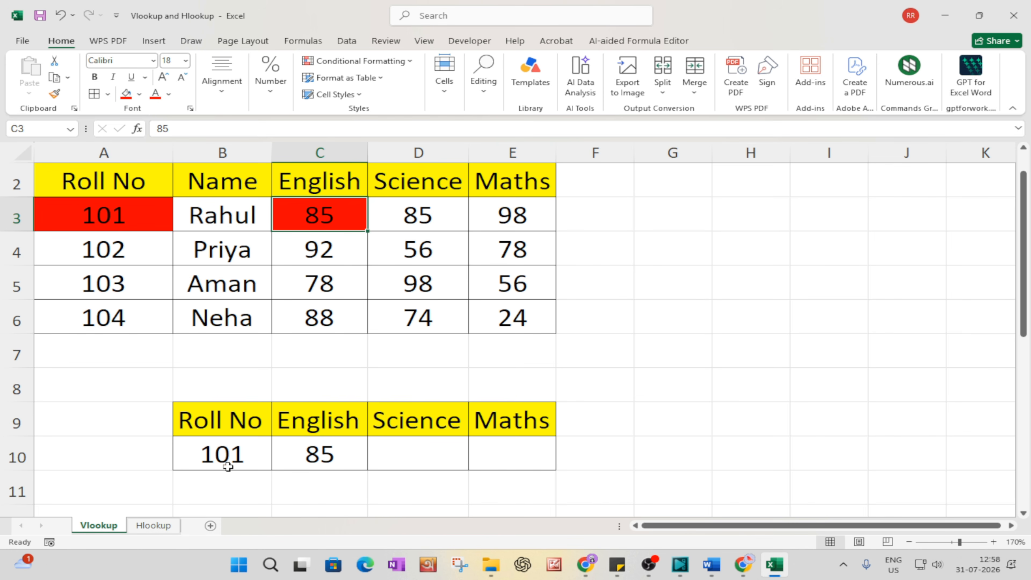
Fill roll number 104 in A6 and its English mark in C6 with blue.
left_click(217, 458)
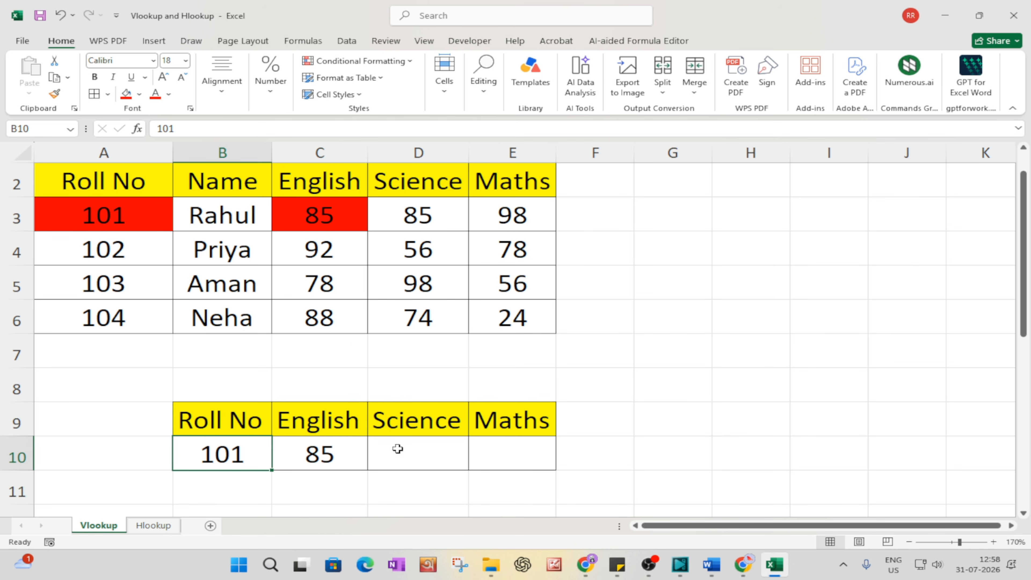
left_click(330, 318)
left_click(94, 312)
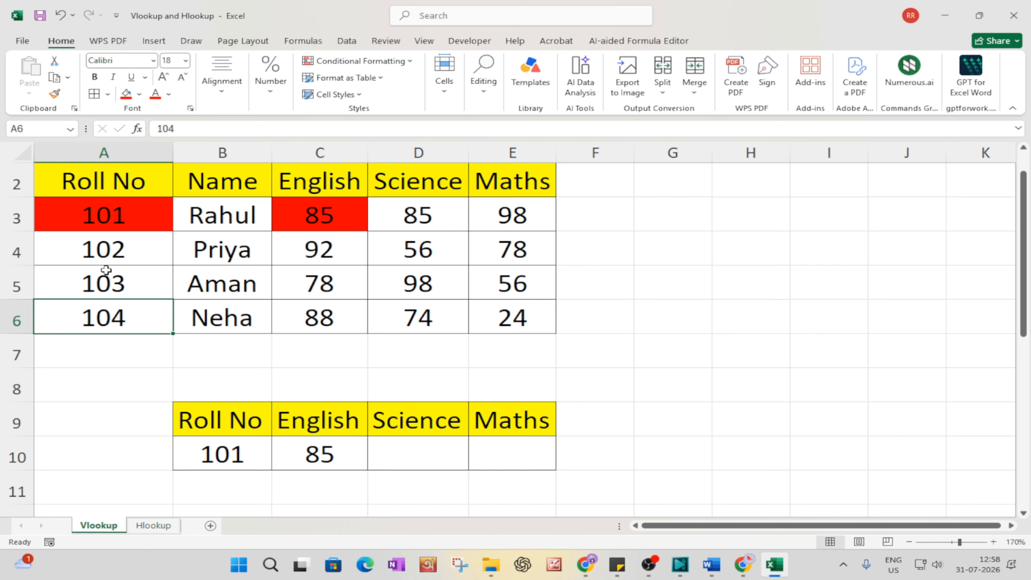
left_click(139, 94)
left_click(195, 212)
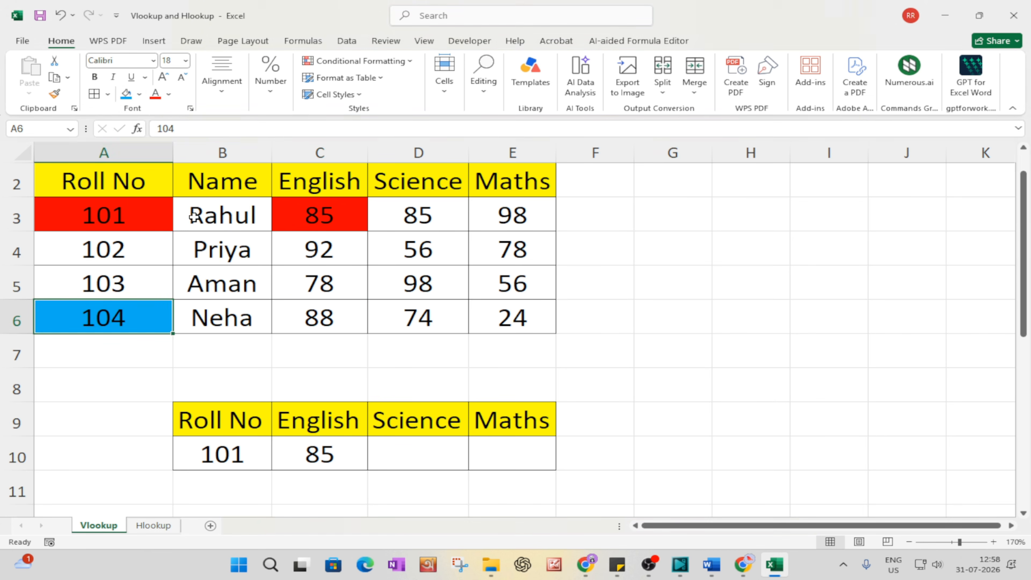
left_click(307, 320)
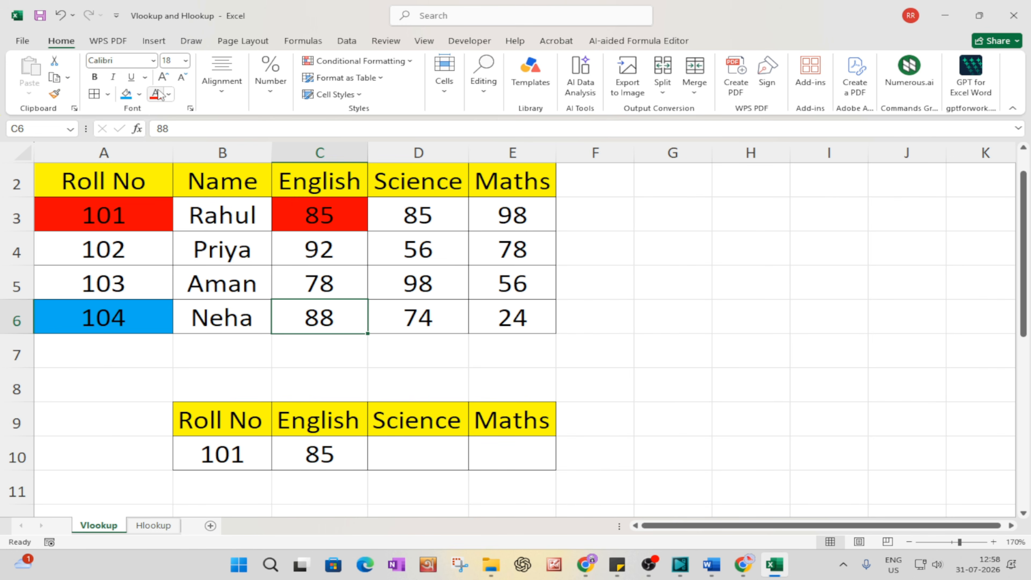
left_click(127, 94)
Set the lookup roll number in B10 to 104 and select the English result in C10.
left_click(239, 457)
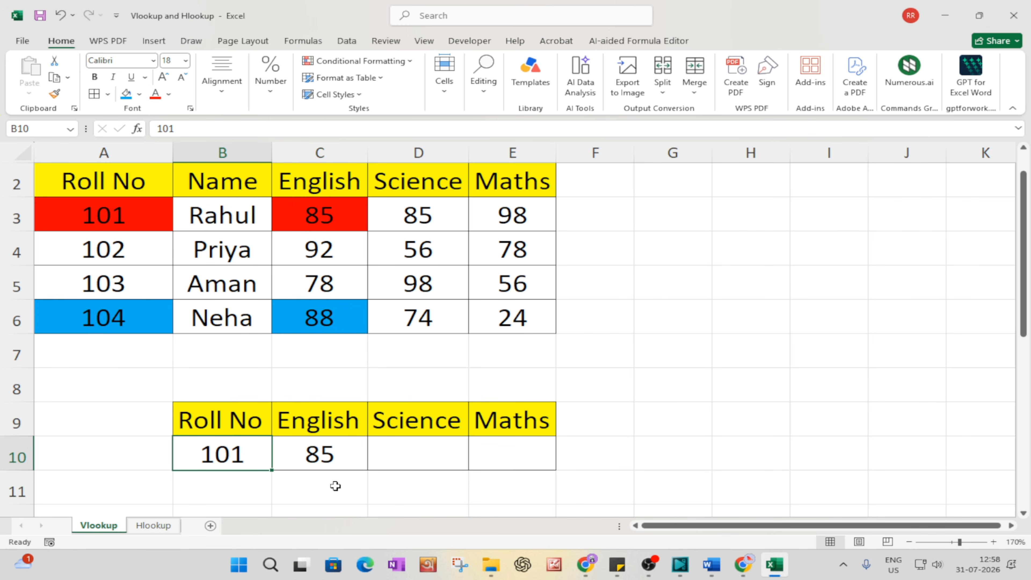
type("104")
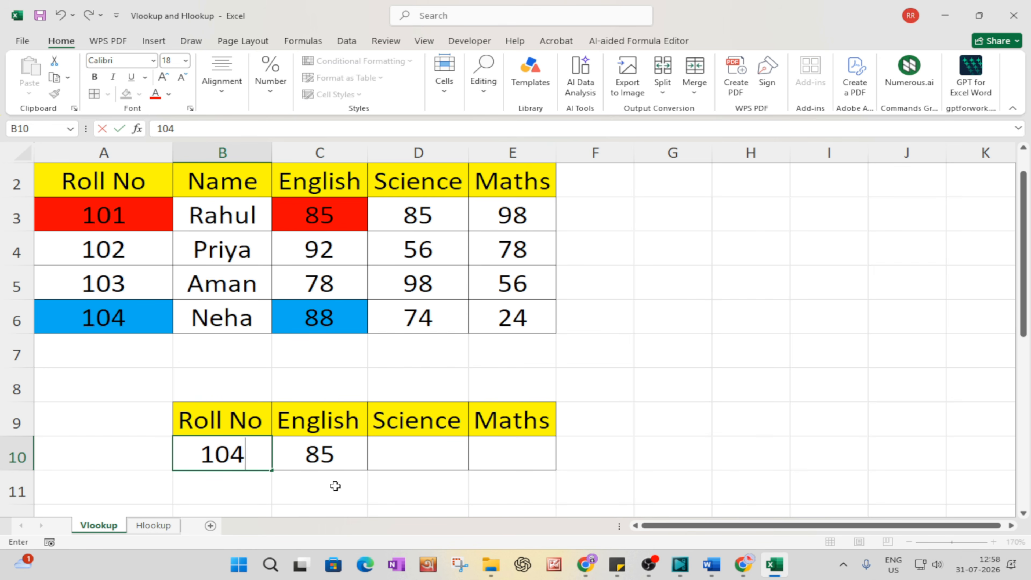
key("Return")
left_click(335, 486)
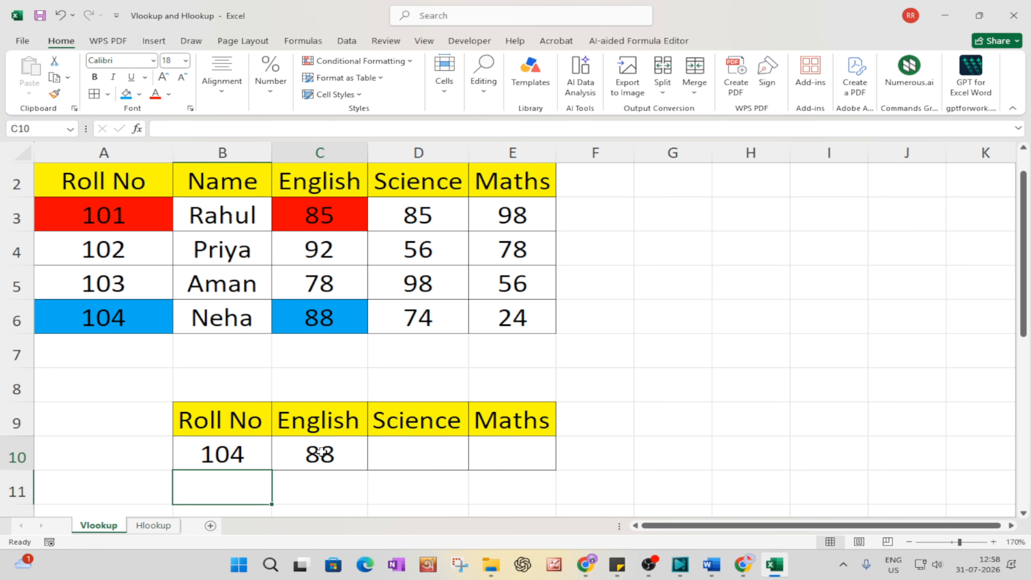
key("Up")
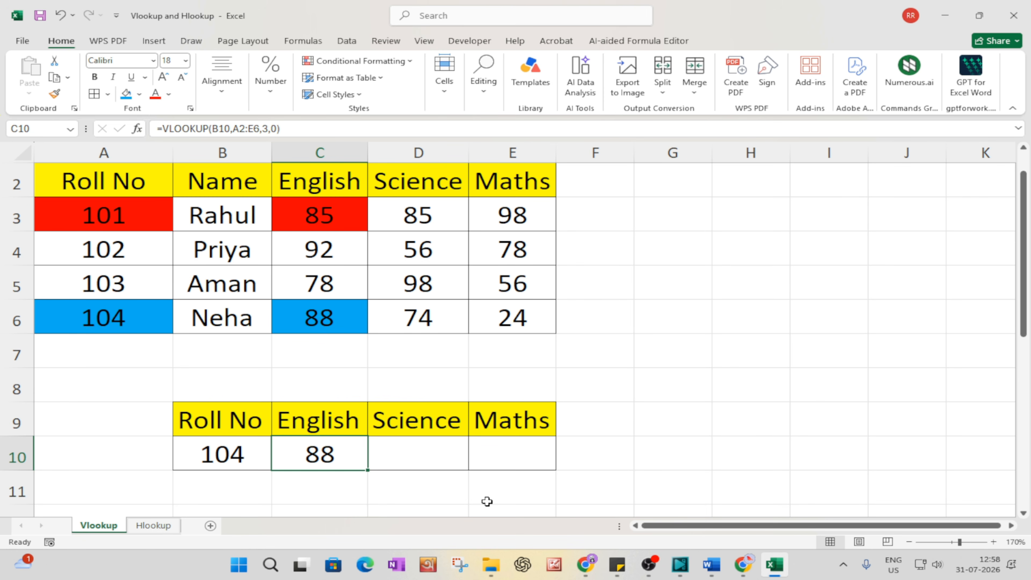
Start a VLOOKUP formula in D10 under Science, using B10 as the lookup value.
left_click(453, 458)
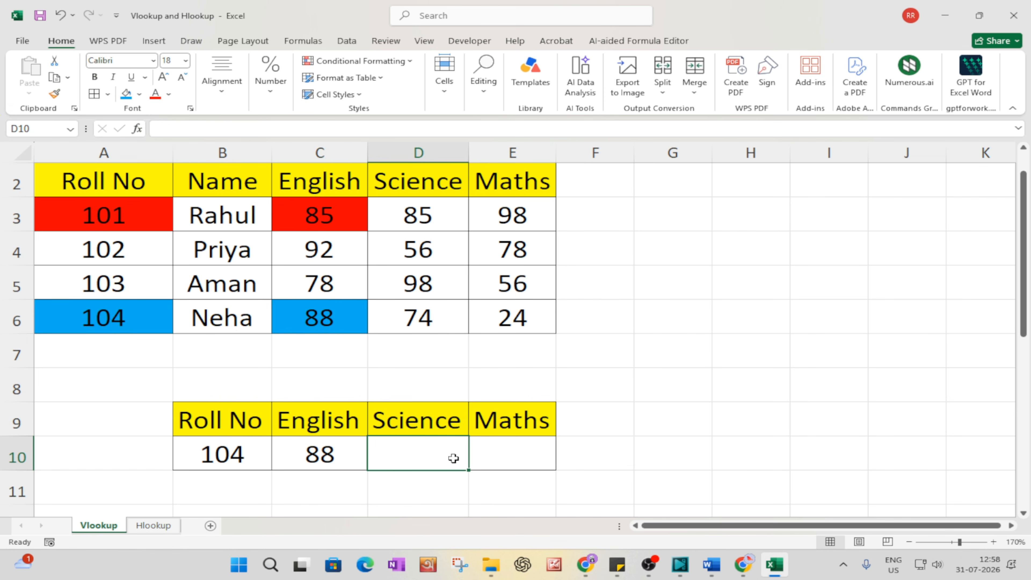
type("=")
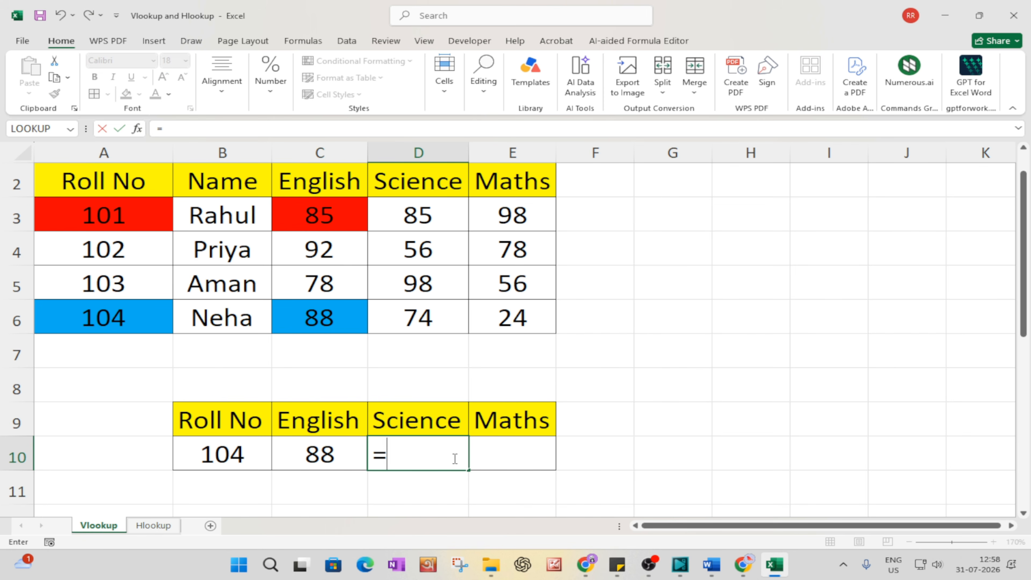
type("vl")
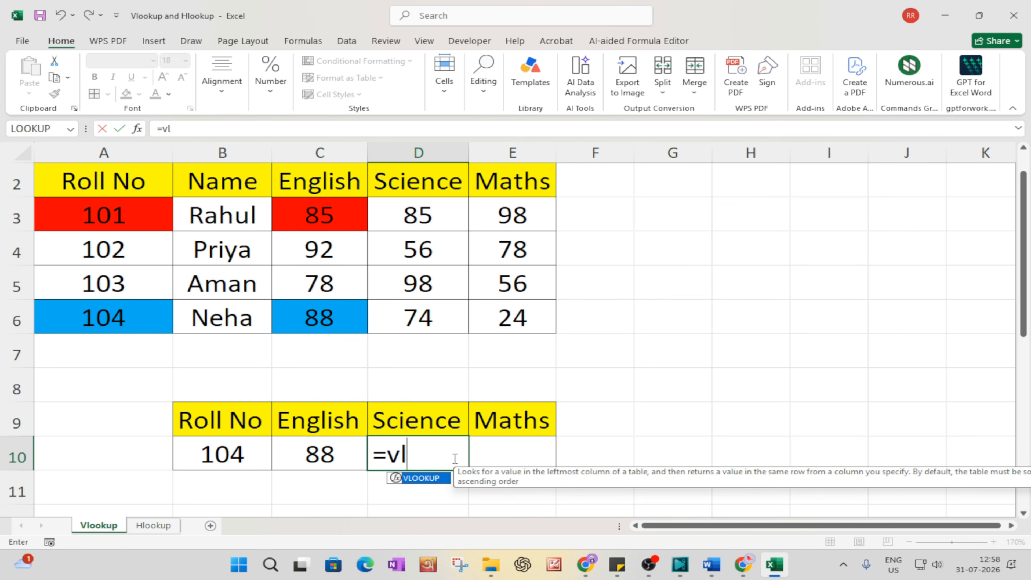
key("Tab")
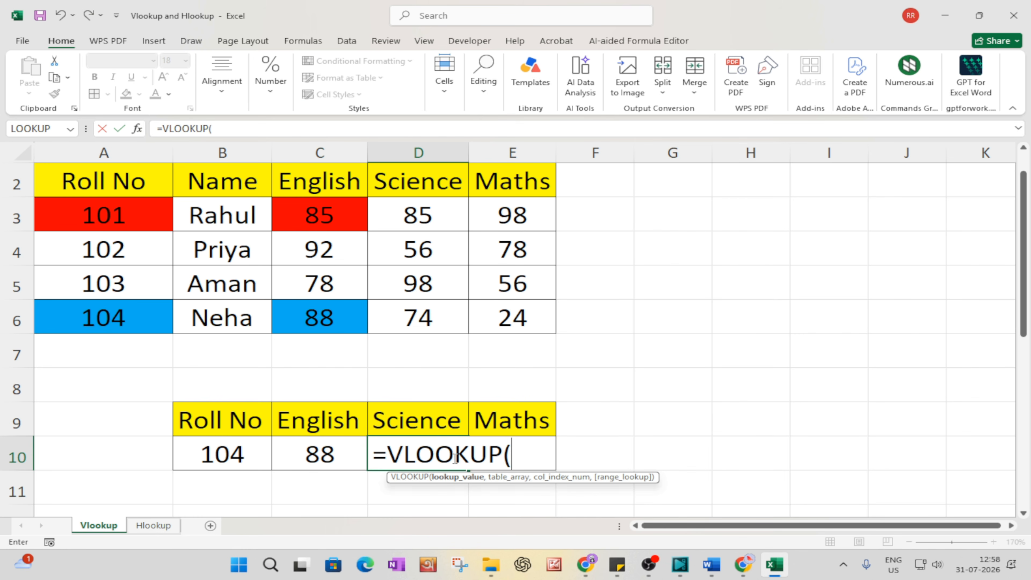
left_click(228, 454)
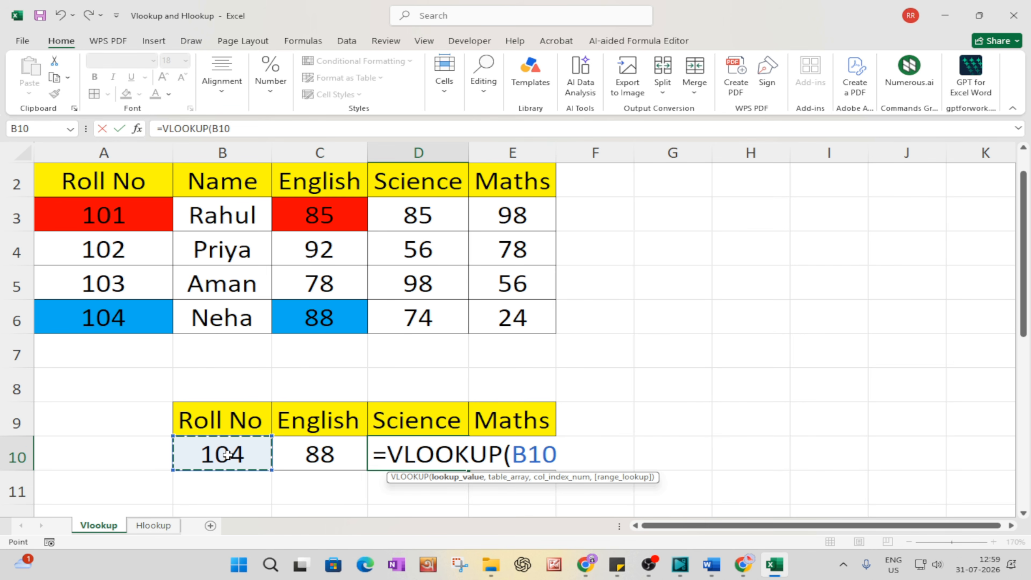
type(",")
Complete the VLOOKUP formula in D10 with table array A2:E6, column index 4 and exact match 0.
left_click_drag(104, 178, 496, 327)
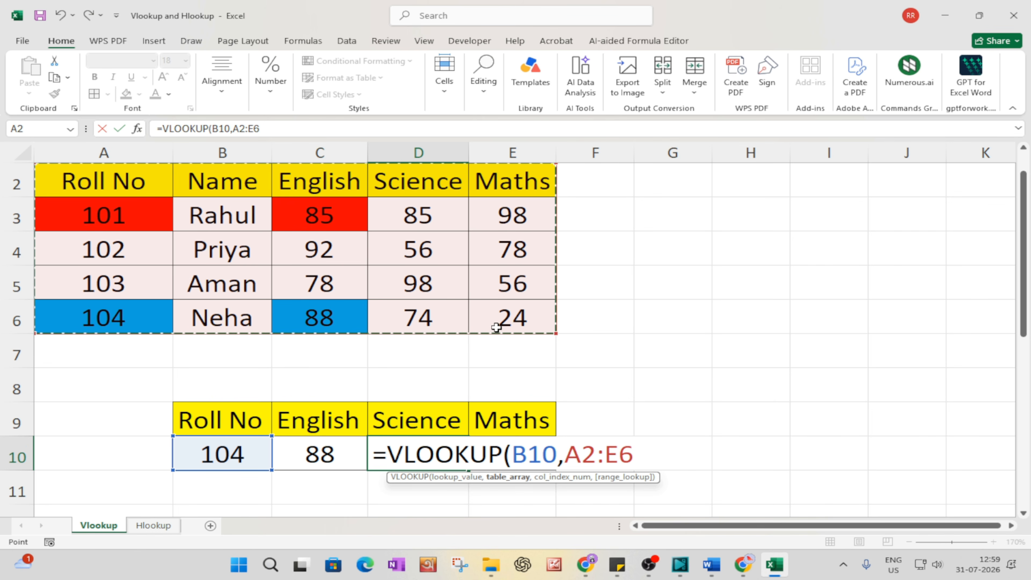
type(",")
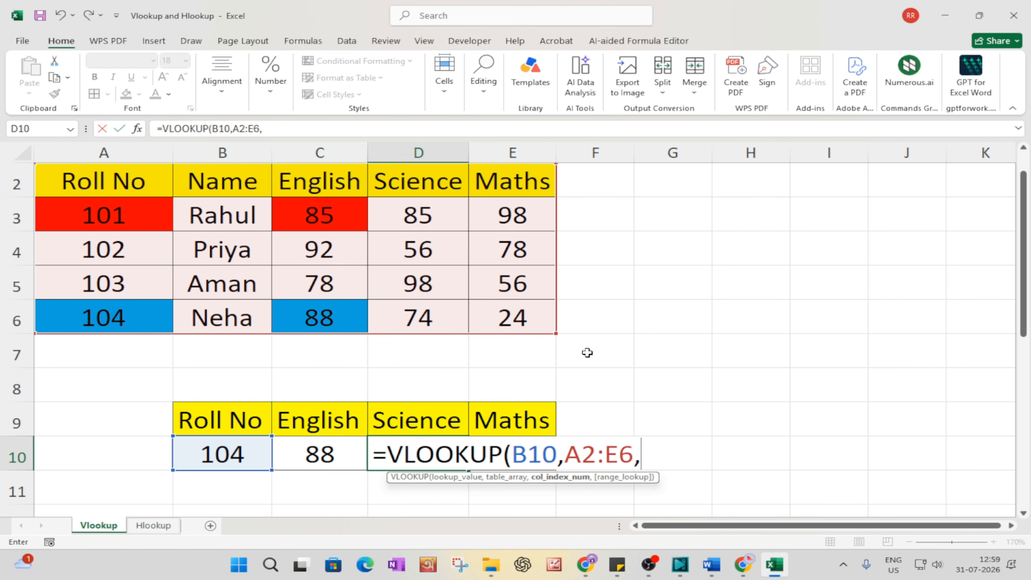
type("4")
type(",0")
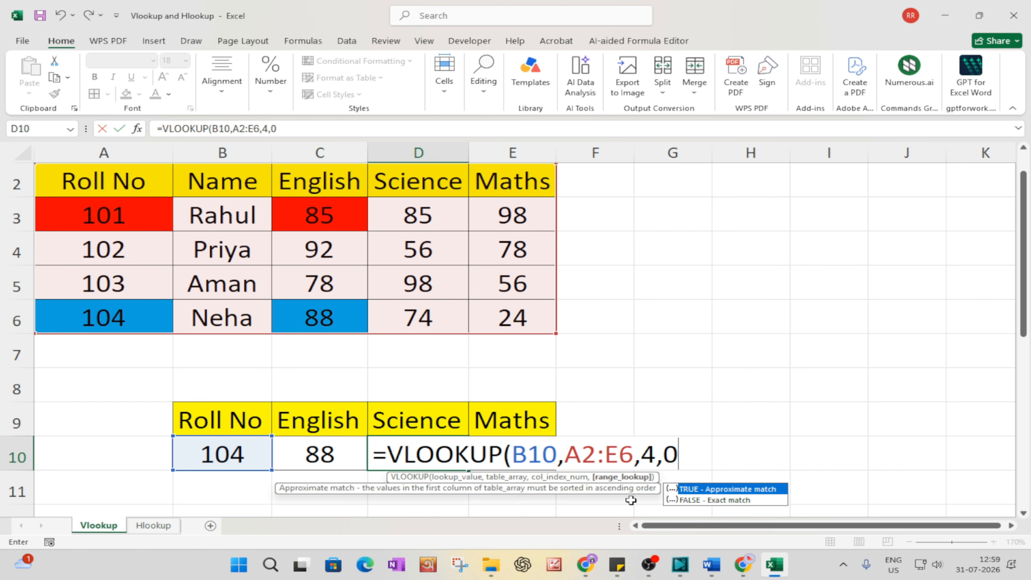
type(")")
key("Return")
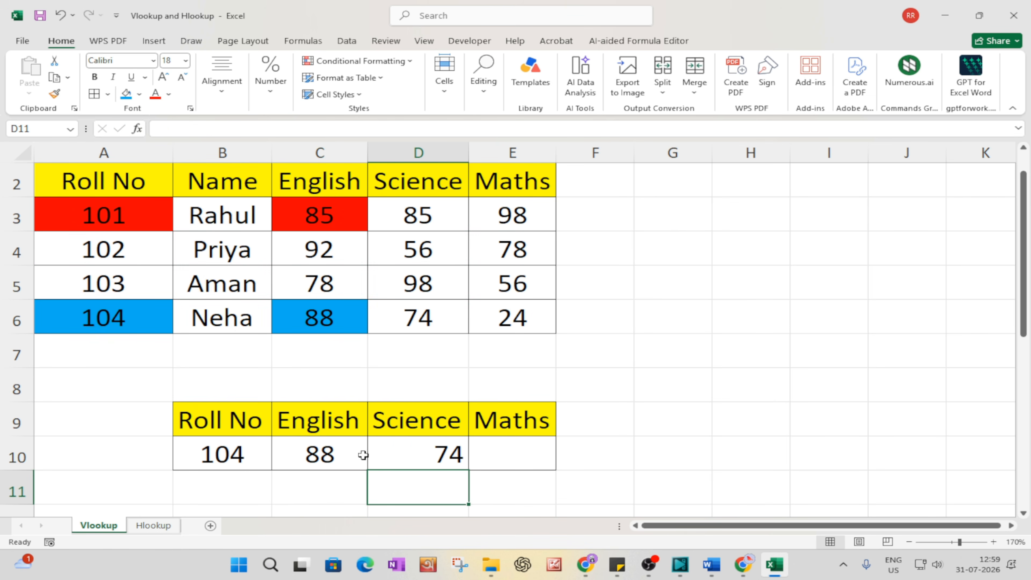
Fill the Science mark for roll number 104 in D6 with the same blue.
left_click(243, 440)
left_click(435, 457)
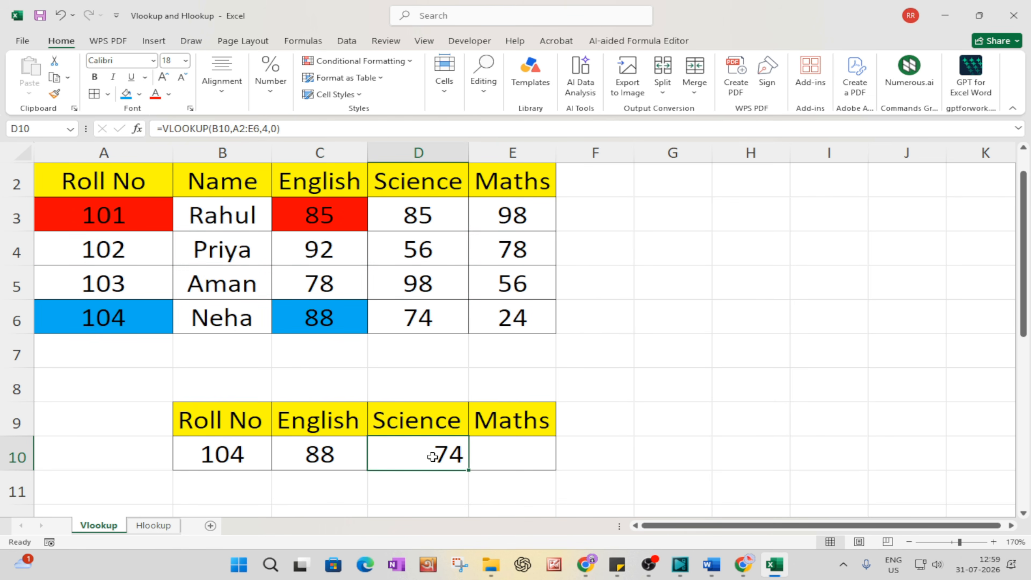
left_click(77, 313)
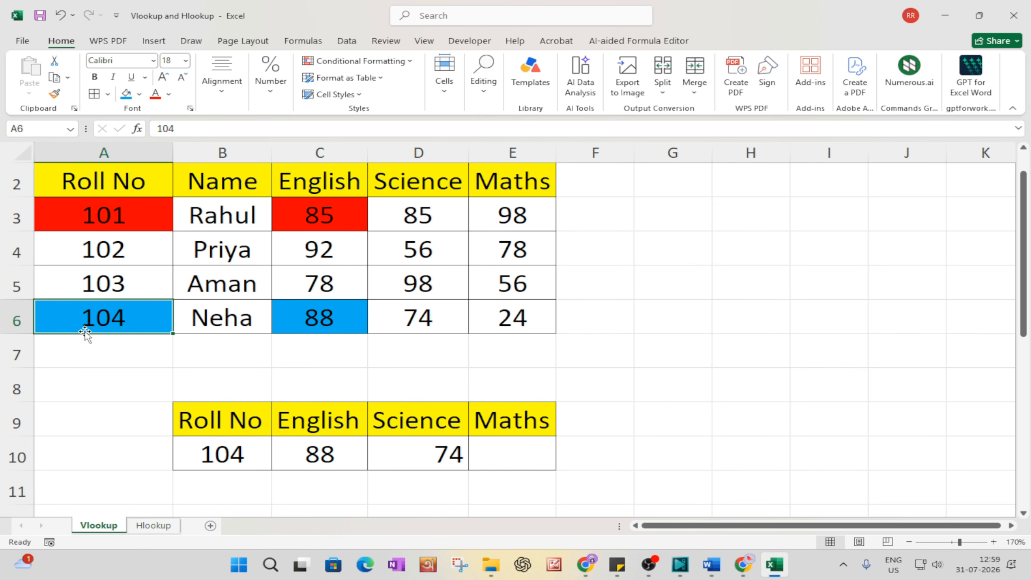
left_click(395, 314)
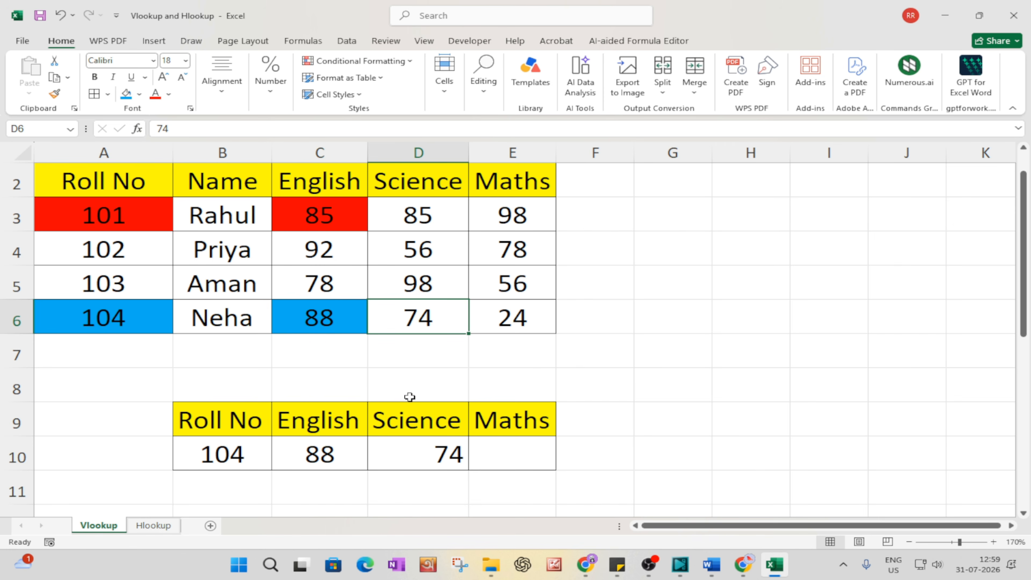
left_click(126, 94)
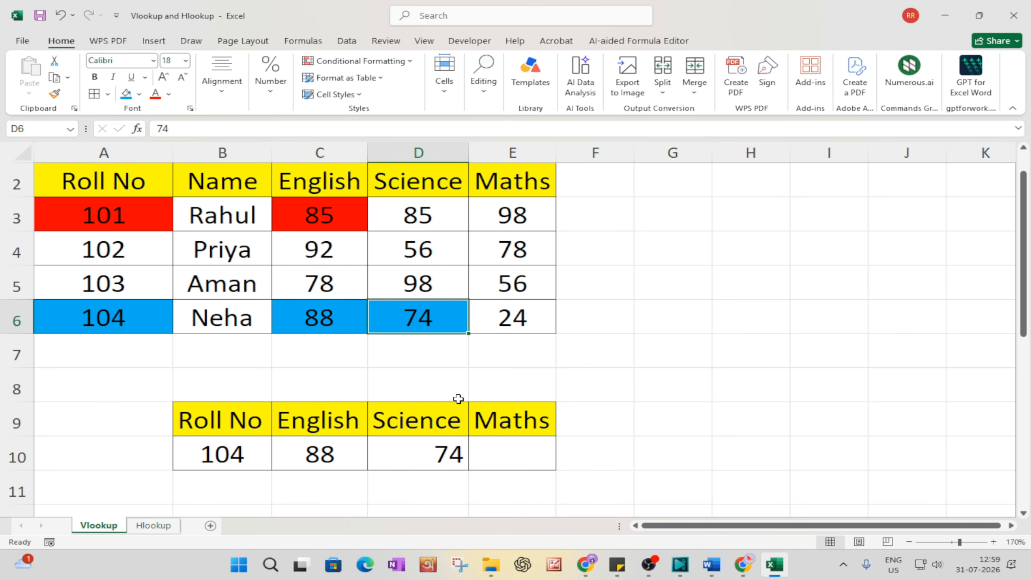
Copy the lookup header row B9:E9 and paste it beside the main table in row 2.
scroll(459, 399, "down", 1)
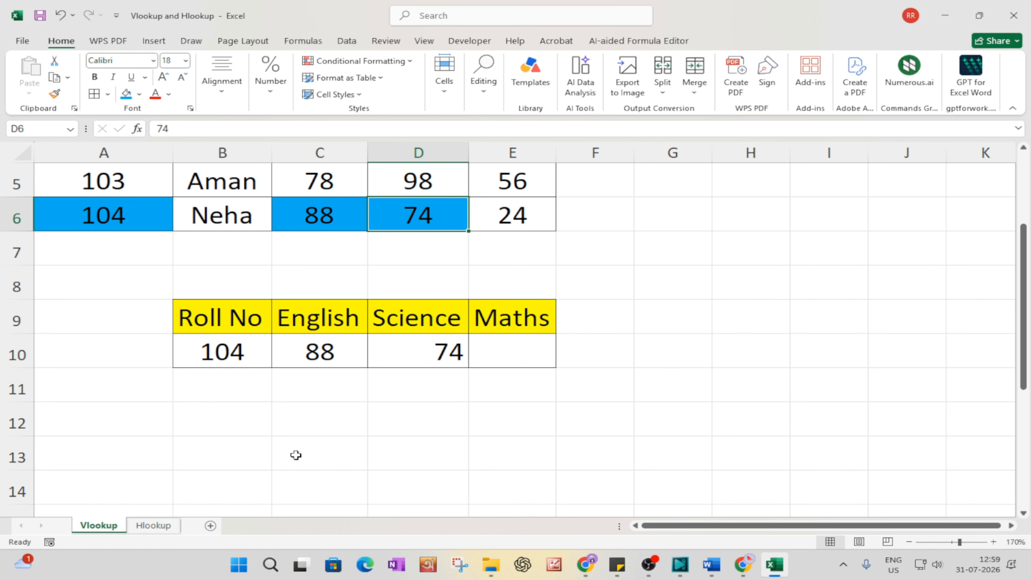
left_click(225, 410)
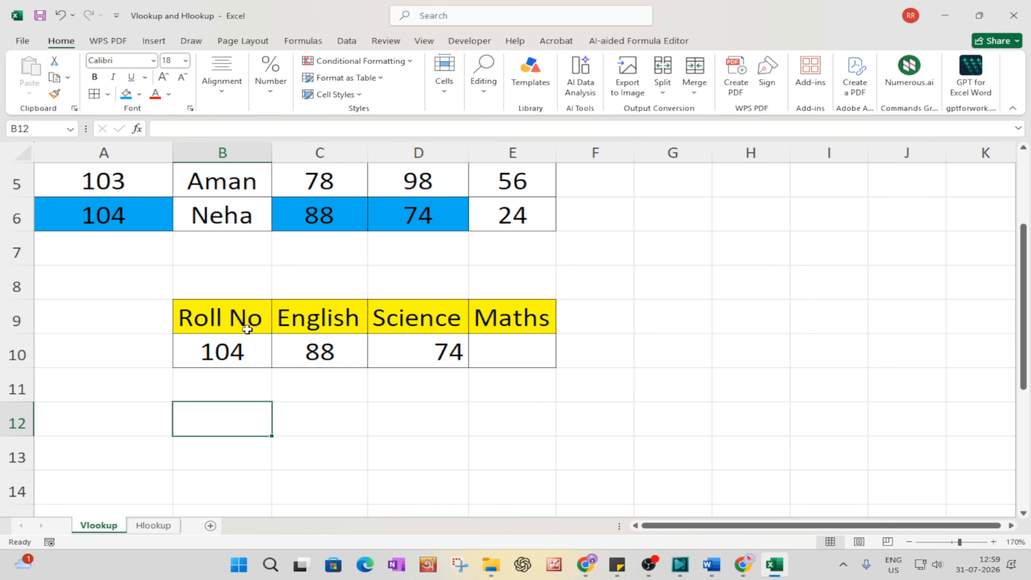
left_click_drag(233, 321, 491, 323)
key("ctrl+c")
left_click(265, 419)
scroll(362, 438, "up", 2)
left_click(651, 219)
key("ctrl+v")
Narrow the empty spacer column F and widen columns G to J to fit the pasted headers.
left_click_drag(634, 153, 580, 153)
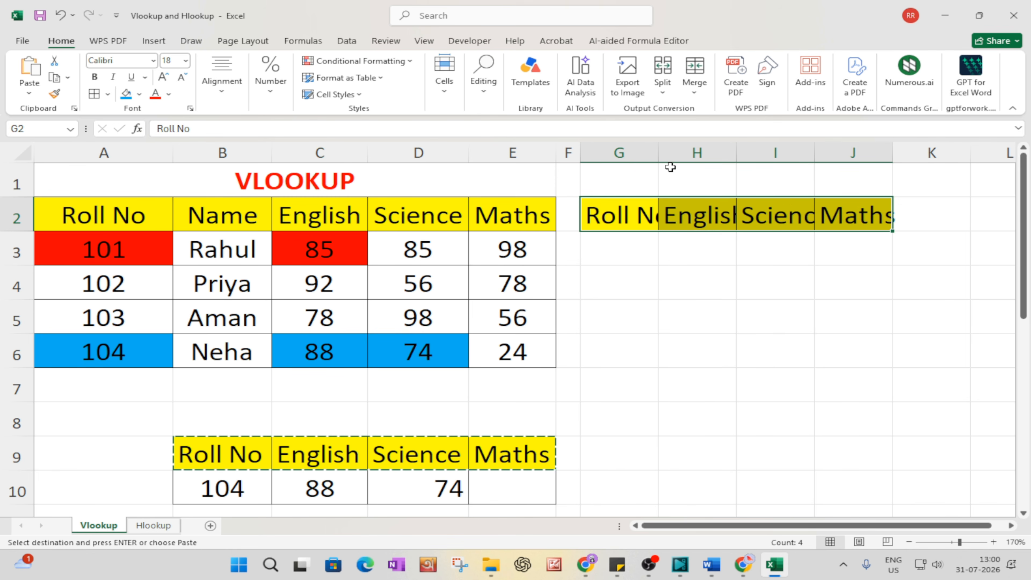
double_click(667, 153)
left_click_drag(758, 152, 775, 153)
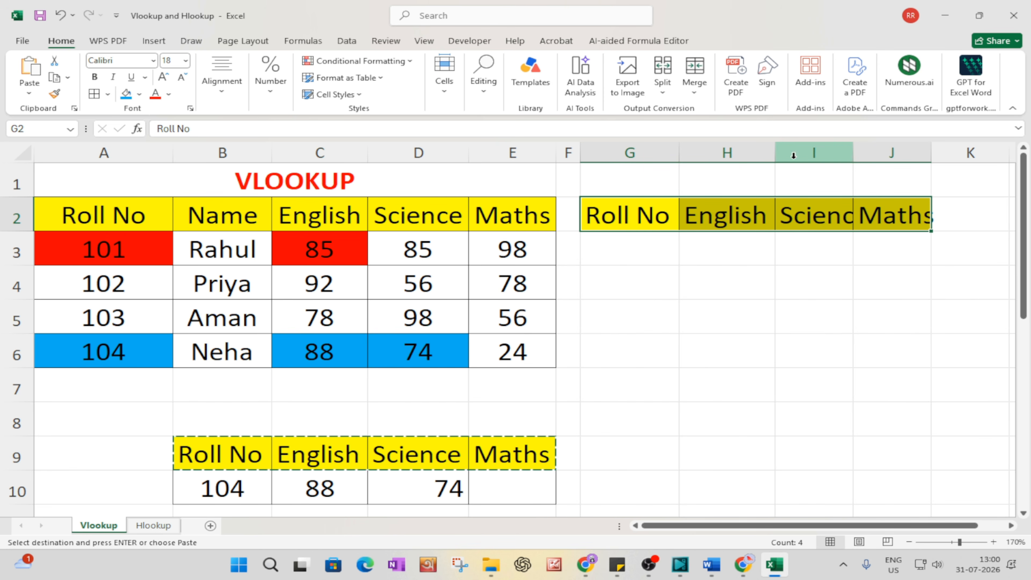
left_click_drag(852, 153, 877, 152)
left_click_drag(954, 153, 963, 153)
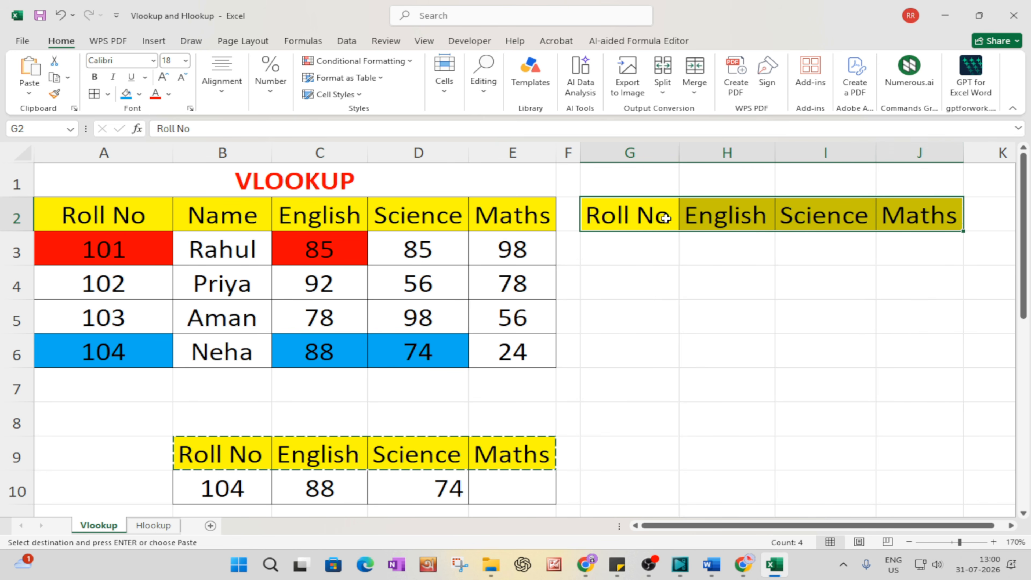
Change the pasted Roll No header in G2 to Name.
left_click(651, 215)
type("Nam")
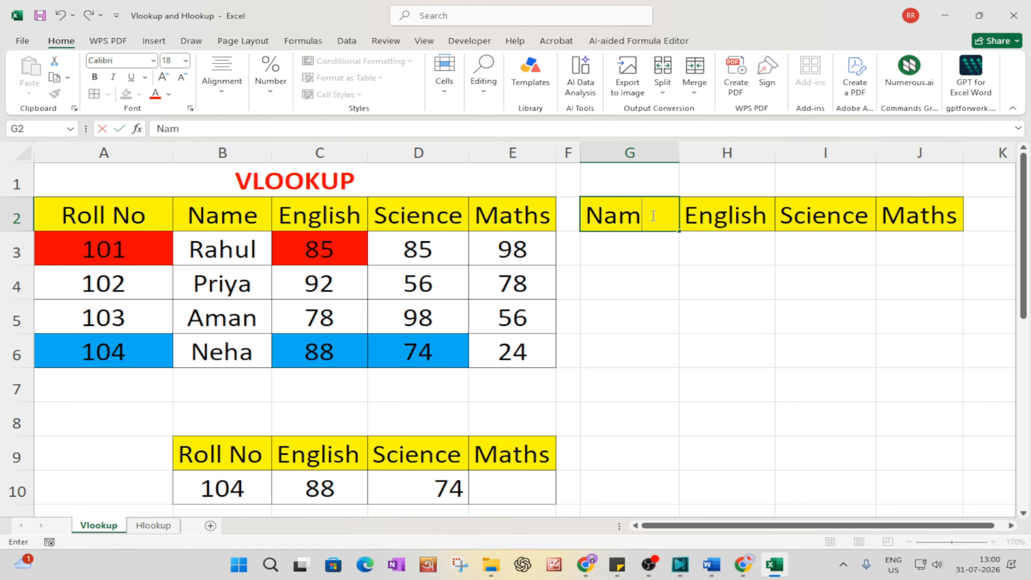
type("e")
key("Return")
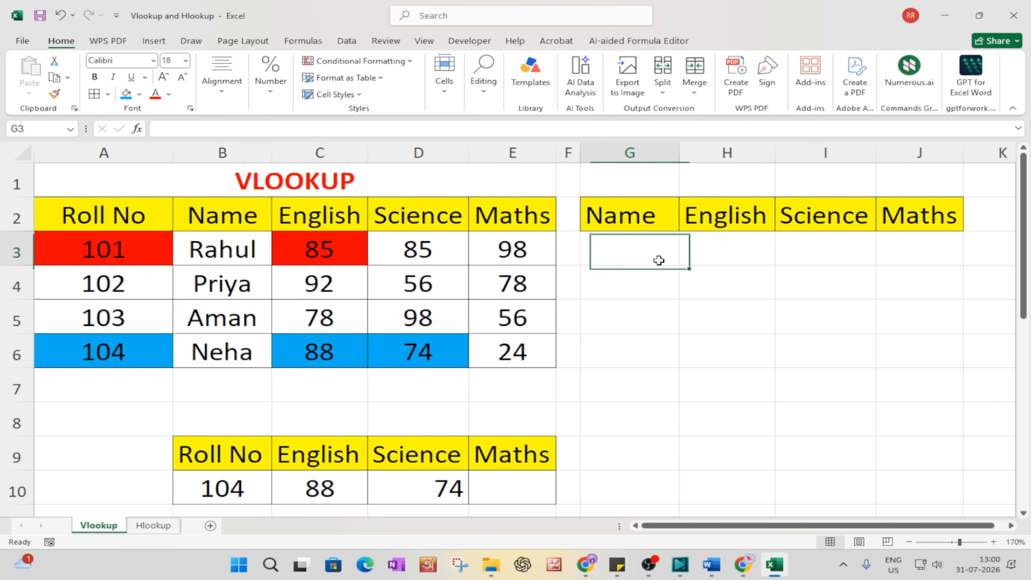
Add cell borders to G3:J3 and enter the first student's name in G3.
left_click_drag(661, 260, 885, 239)
left_click(94, 94)
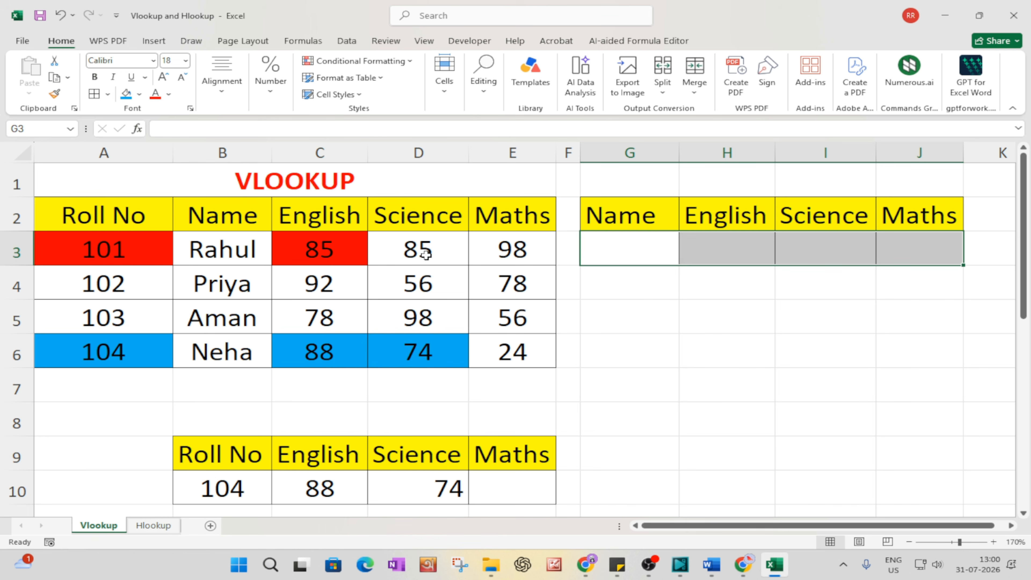
left_click(629, 350)
left_click(622, 260)
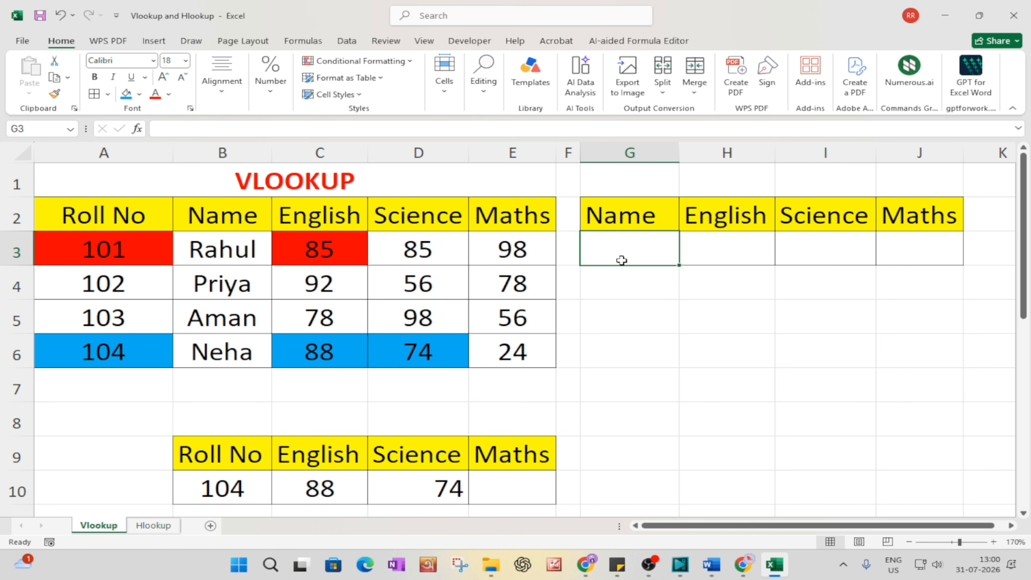
type("Rahul")
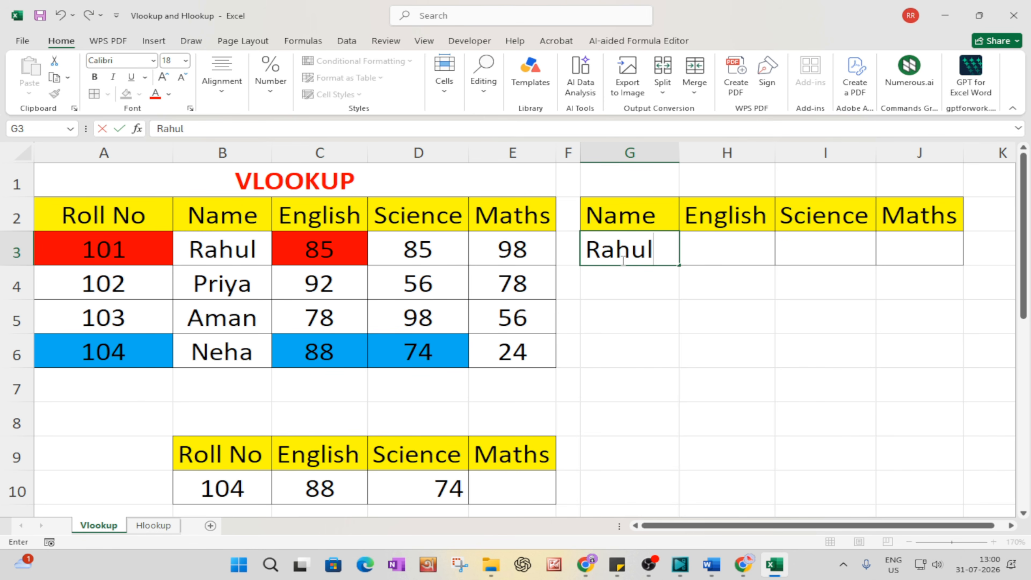
left_click(641, 319)
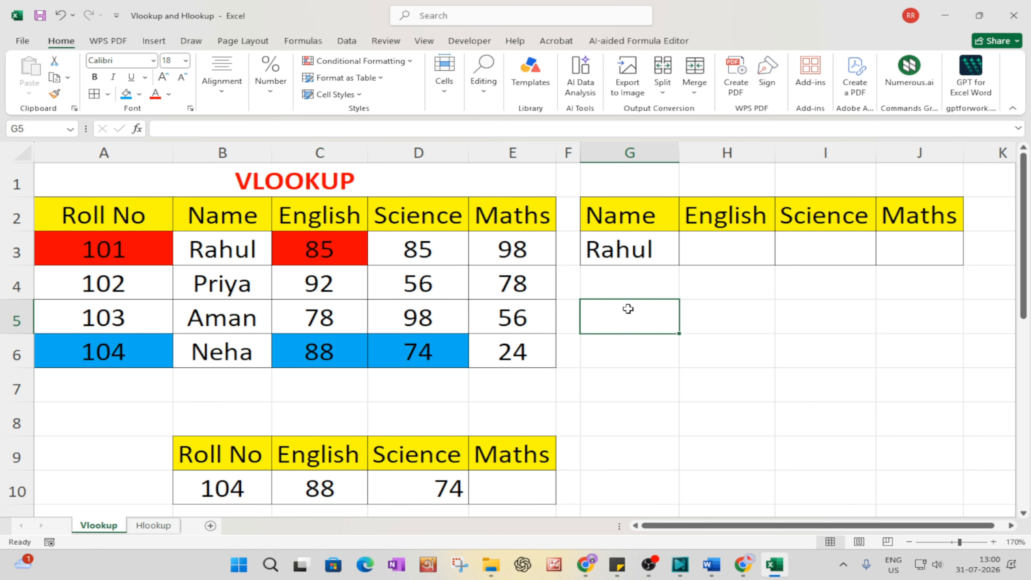
Delete the English and Science columns H and I from the name lookup table and widen its remaining Maths column.
left_click(711, 250)
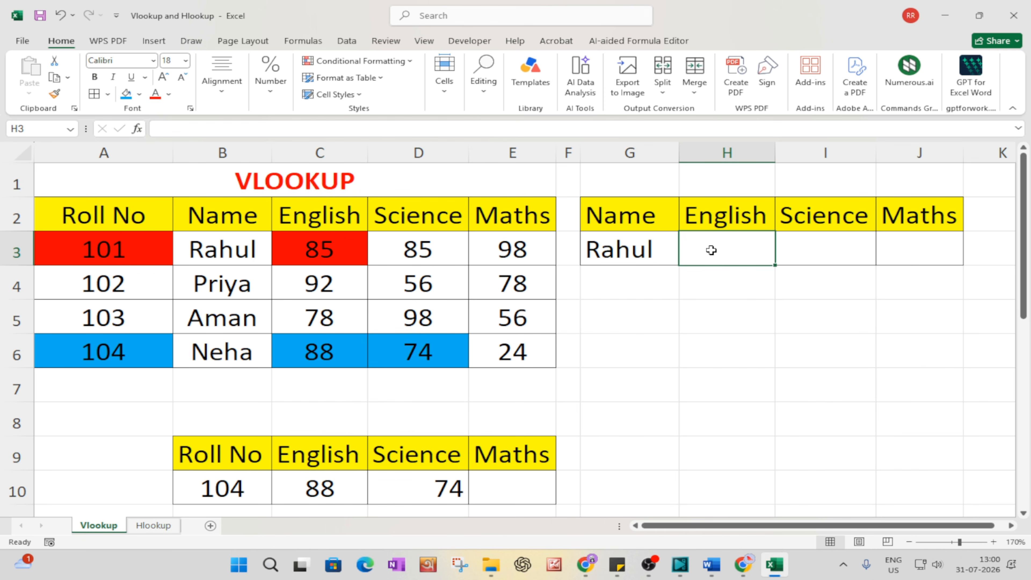
left_click(914, 239)
left_click_drag(963, 152, 997, 152)
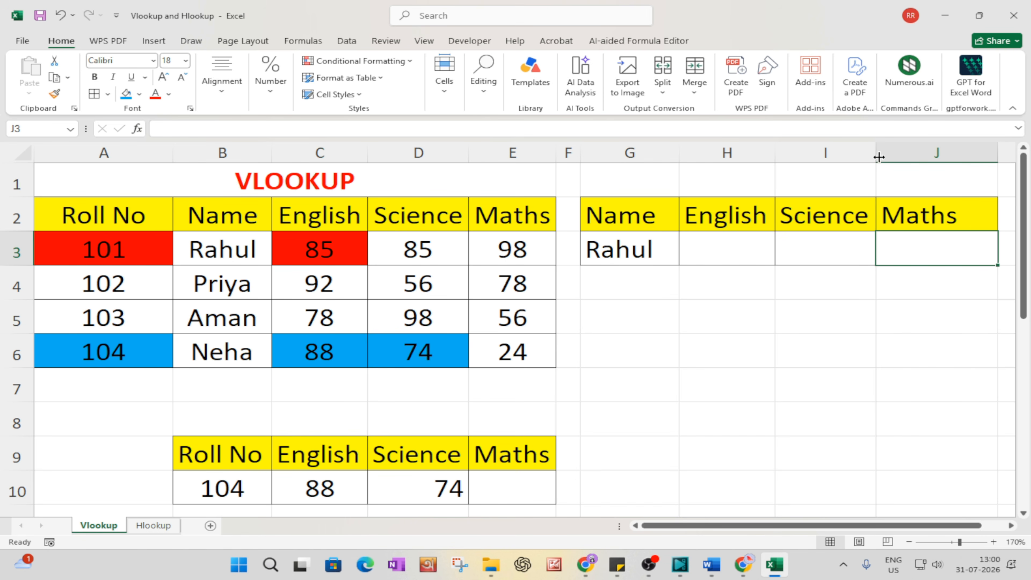
left_click_drag(878, 158, 811, 157)
left_click(730, 151)
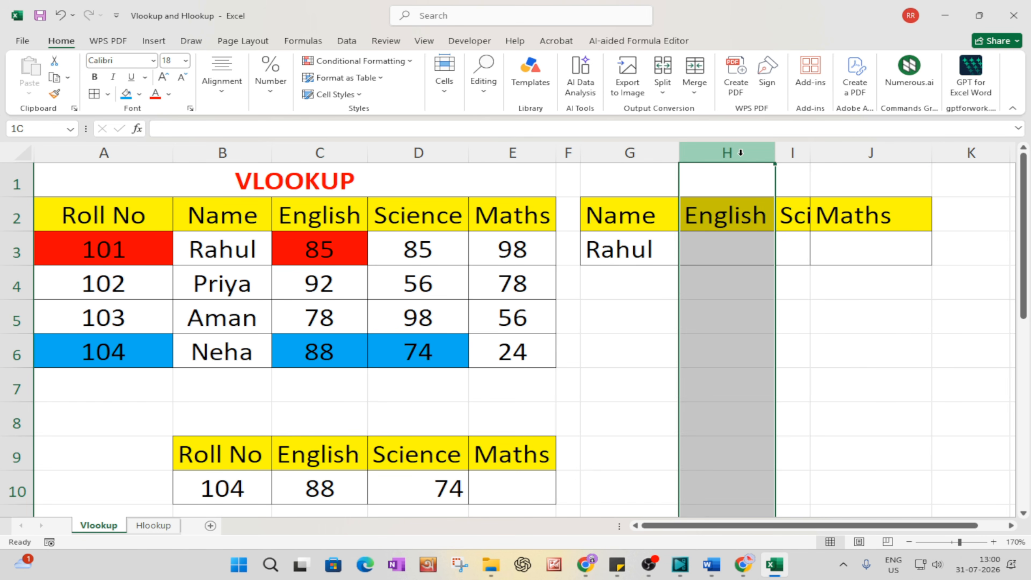
left_click(781, 142, "ctrl")
key("ctrl+minus")
left_click(917, 282)
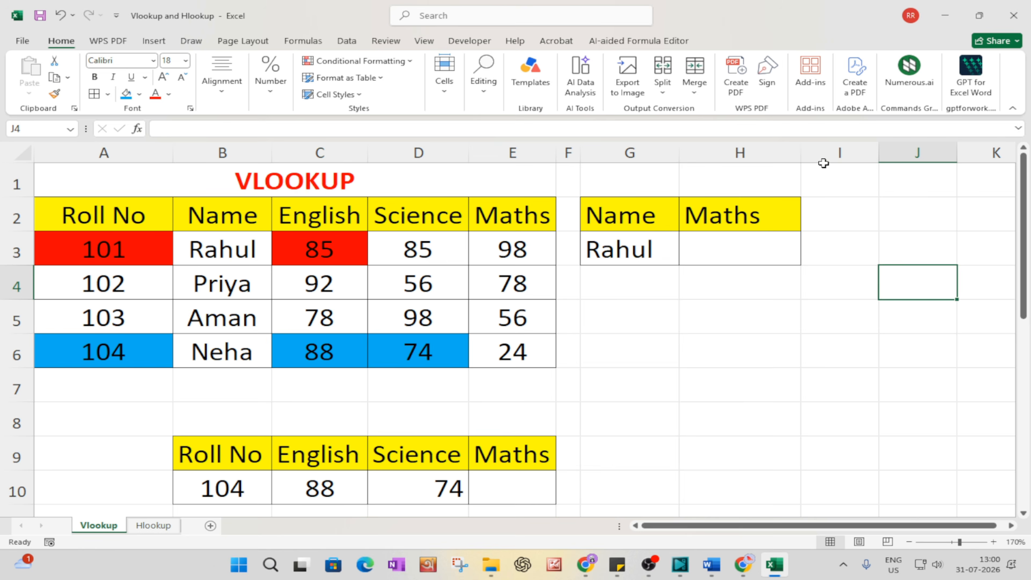
left_click_drag(800, 158, 881, 158)
Fill the first student's name in B3 and Maths mark in E3 with blue.
left_click(758, 239)
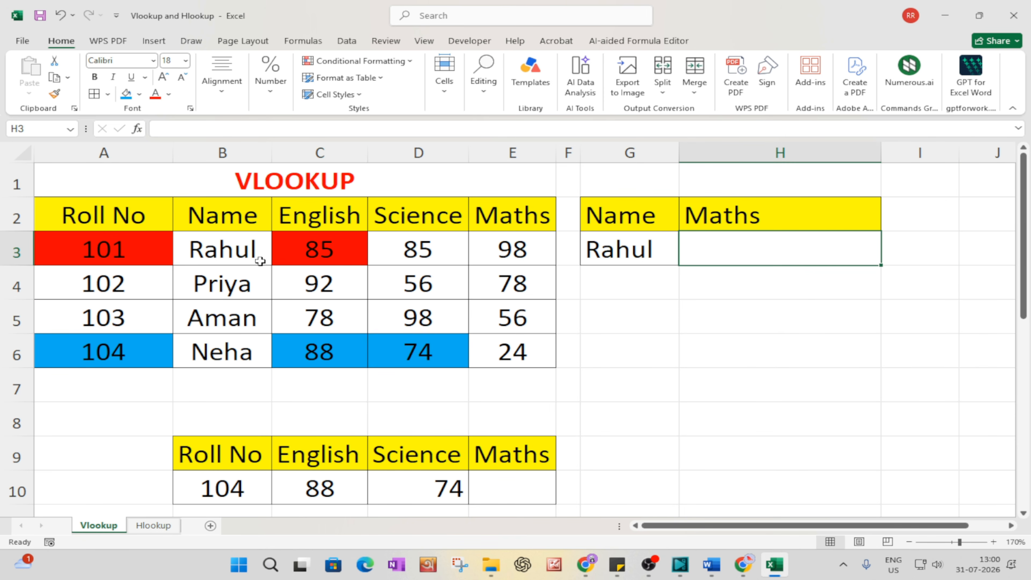
left_click(219, 244)
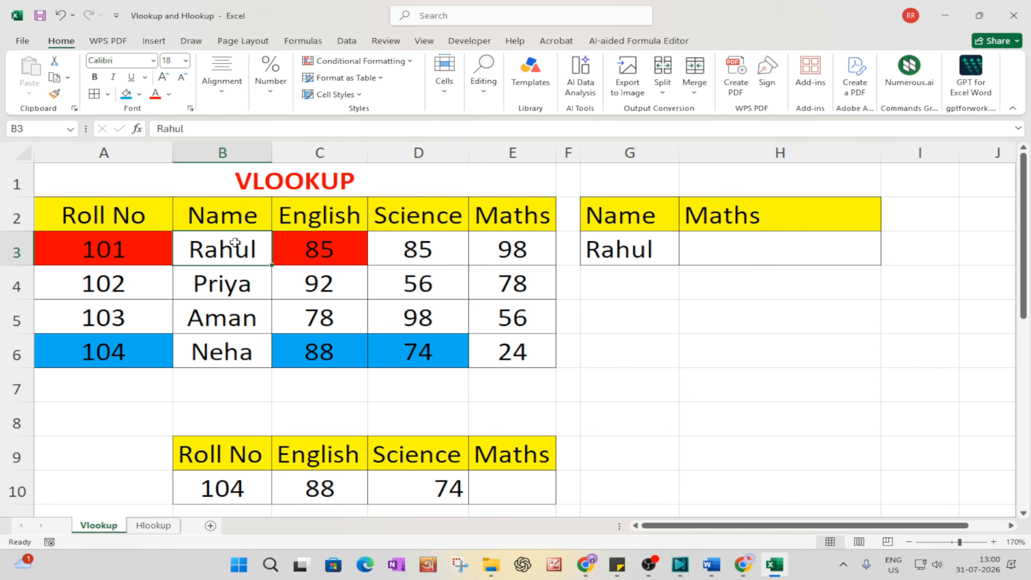
left_click(128, 95)
left_click(552, 254)
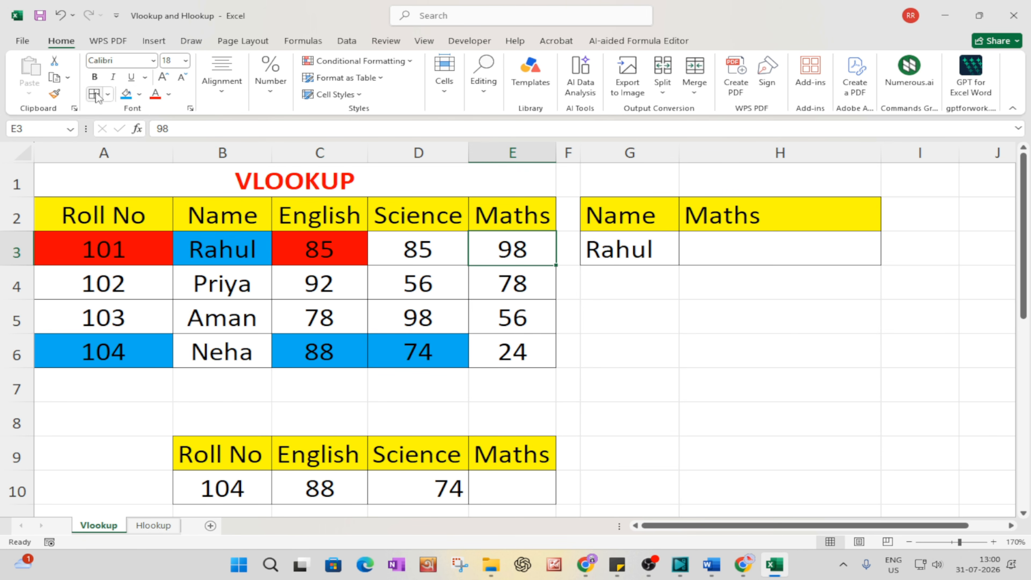
left_click(126, 94)
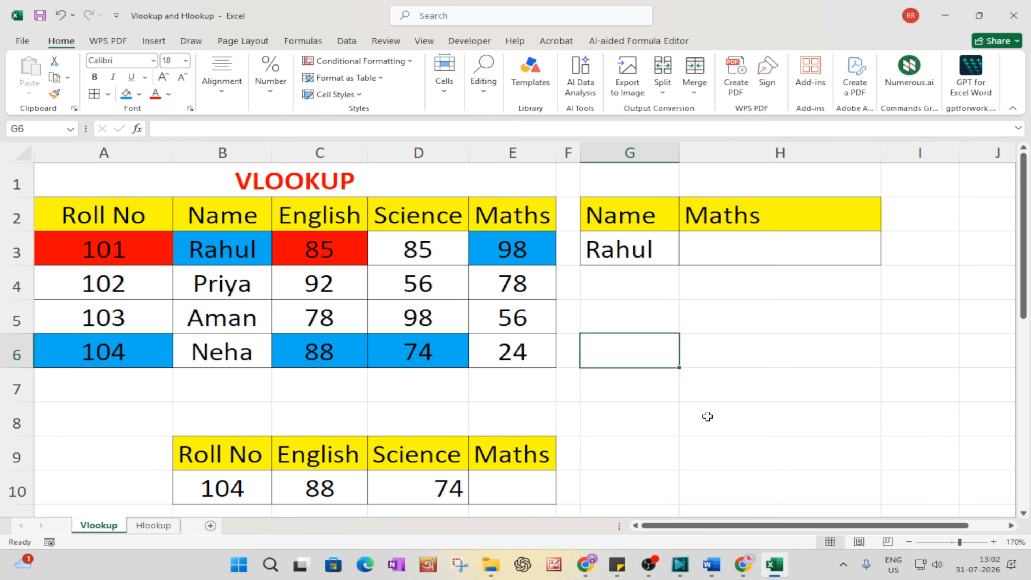
Start a VLOOKUP formula in H3 with the name in G3 as the lookup value.
left_click(706, 247)
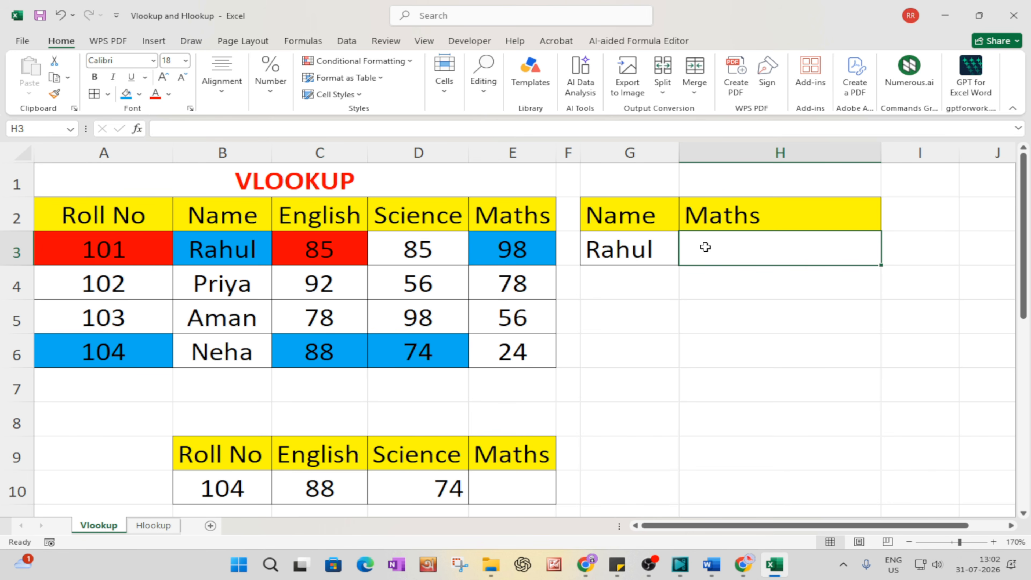
type("=vl")
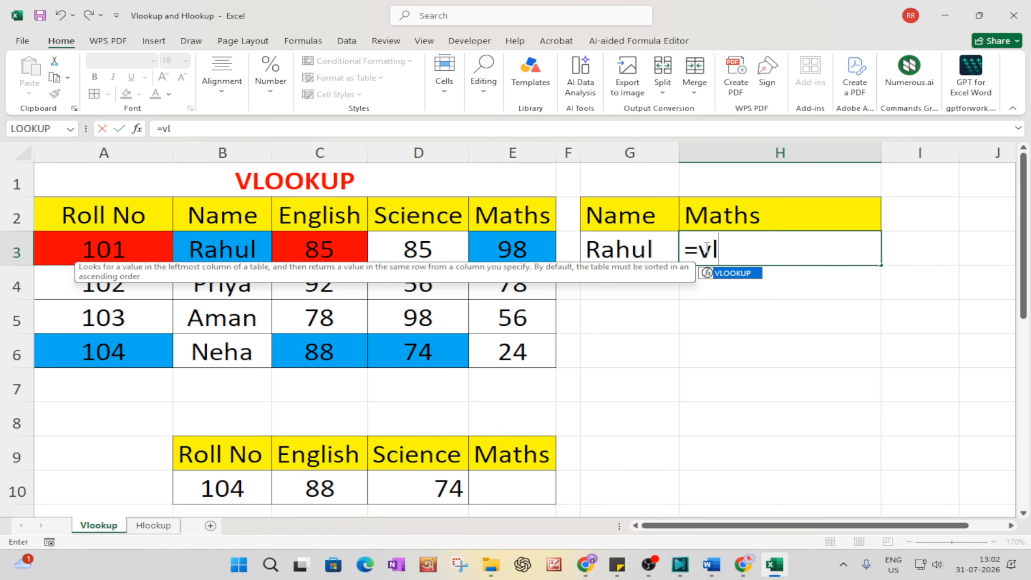
key("Tab")
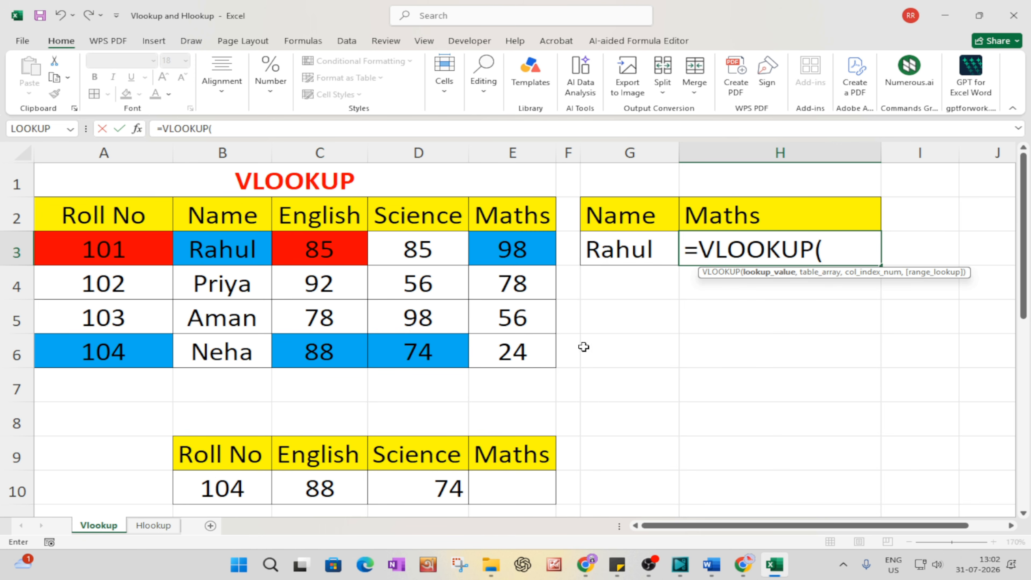
left_click(613, 253)
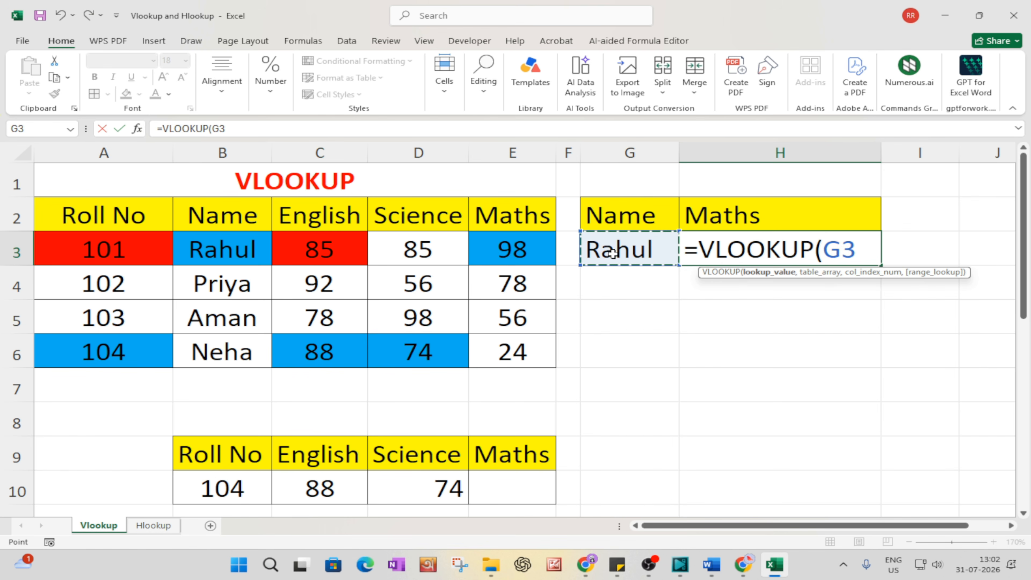
type(",")
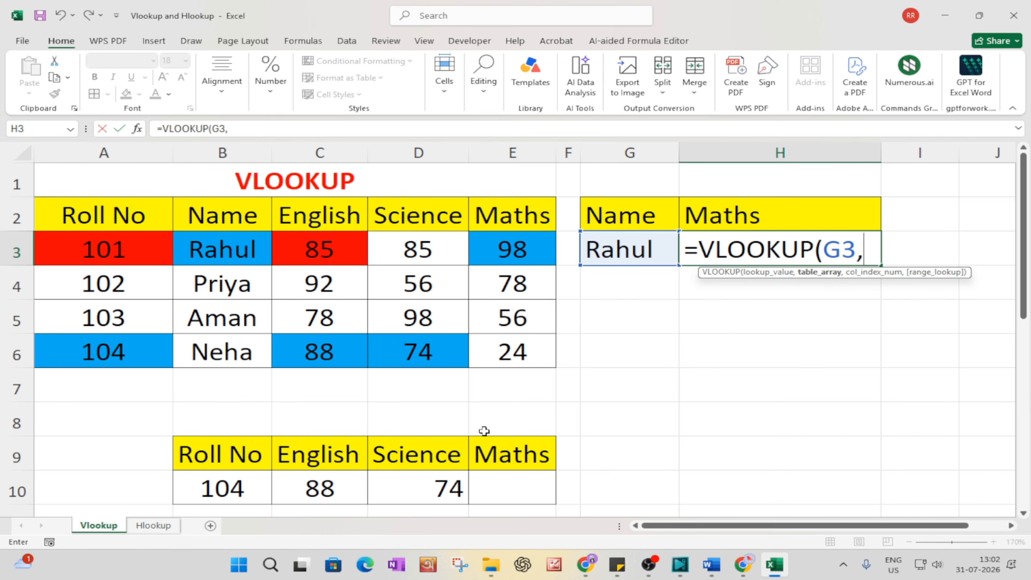
left_click_drag(79, 218, 525, 357)
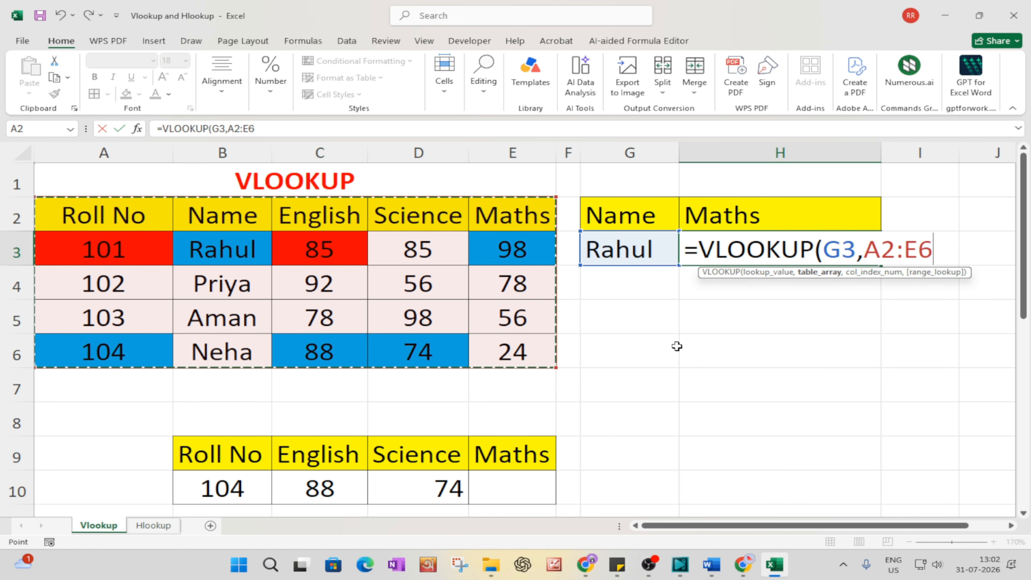
key("BackSpace")
key("BackSpace")
key("BackSpace")
key("BackSpace")
key("BackSpace")
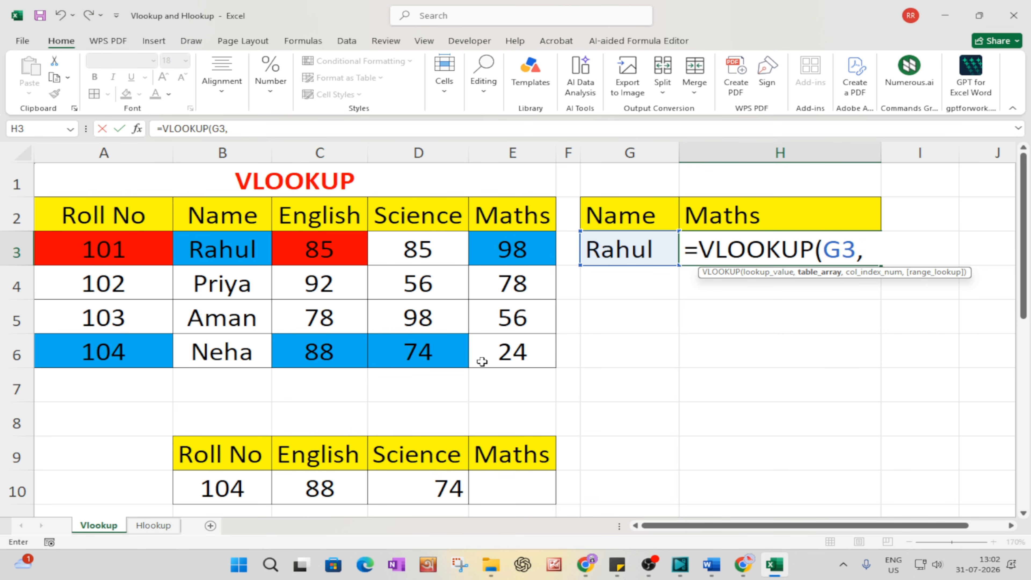
Complete the H3 formula with table array B2:E6, column index 4 and exact match 0: =VLOOKUP(G3,B2:E6,4,0).
left_click_drag(204, 208, 515, 353)
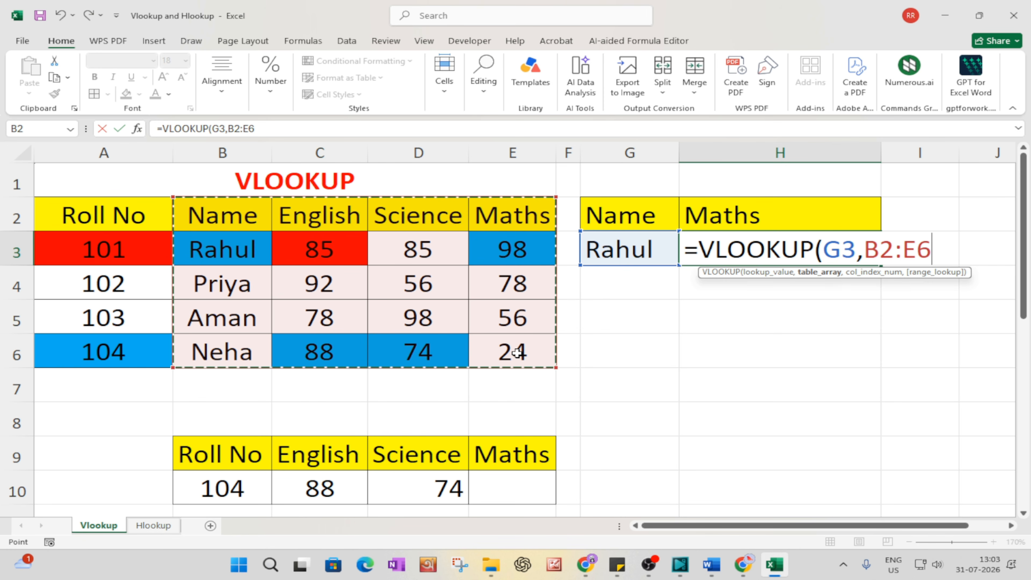
type(",")
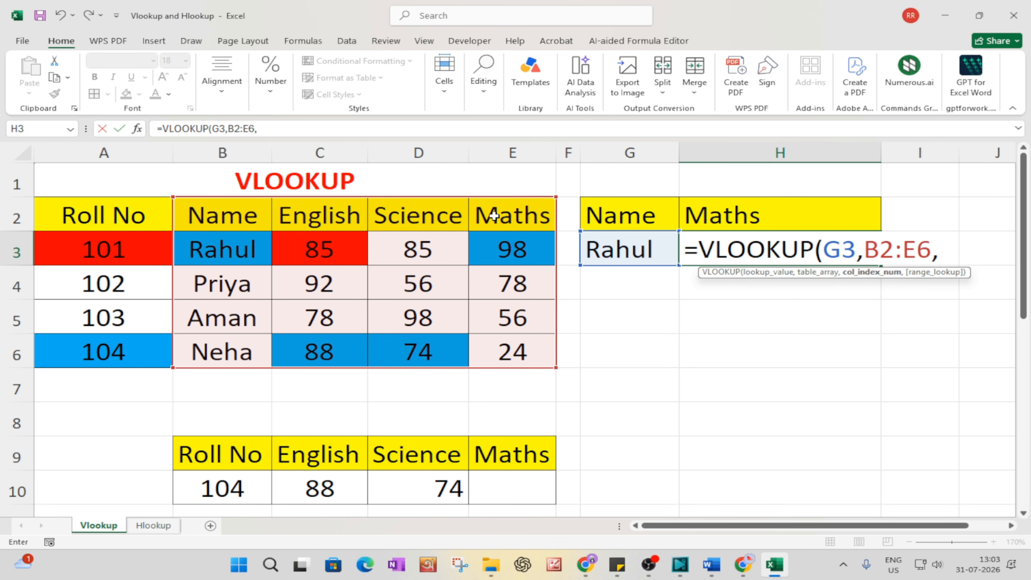
type("4,0")
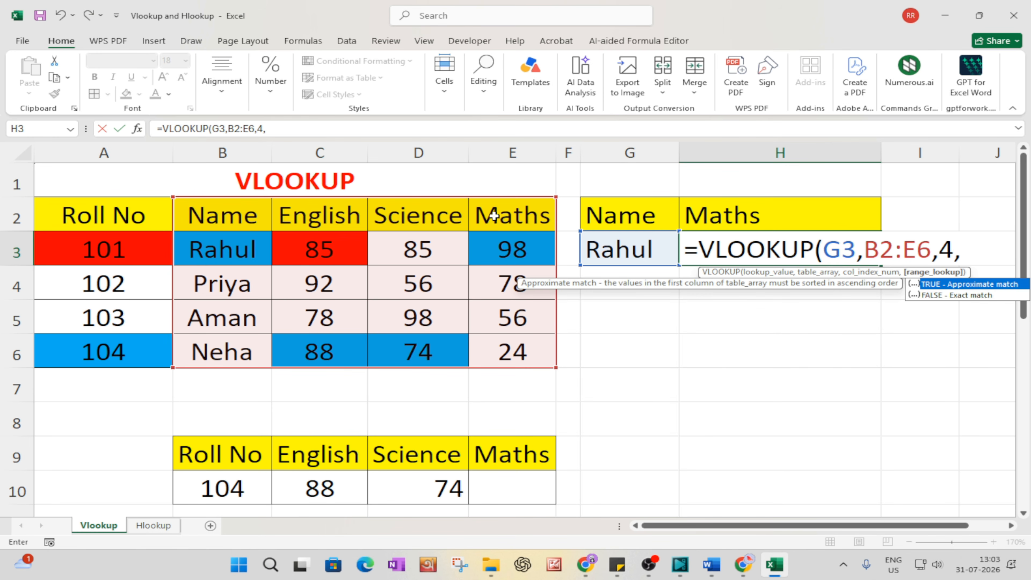
type(")")
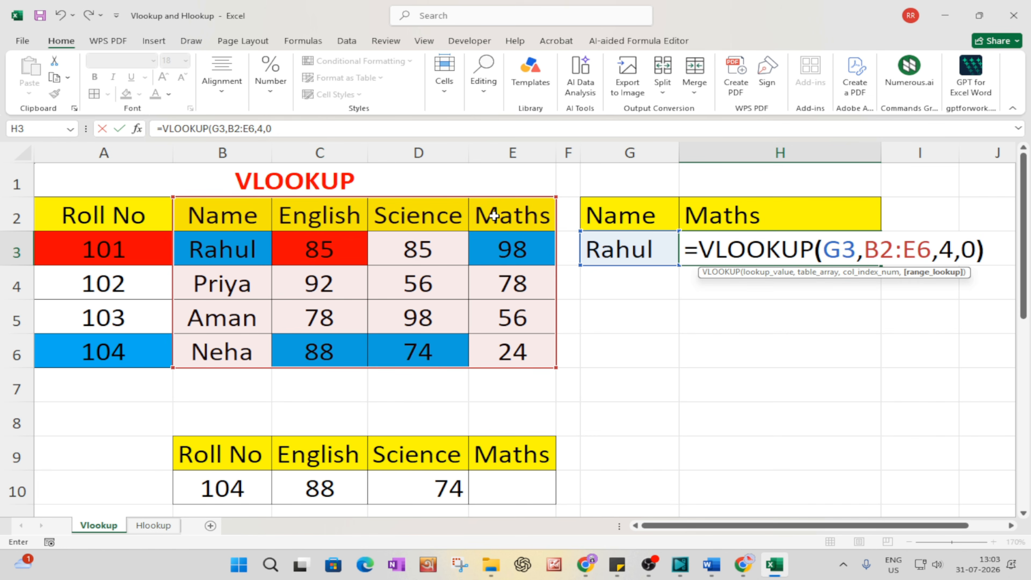
key("Return")
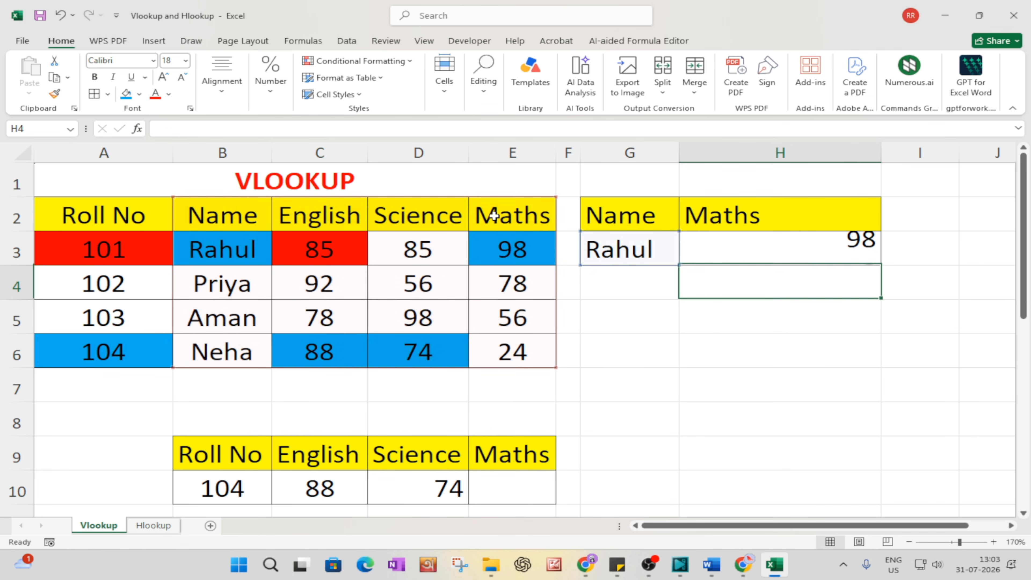
Center the Maths result in H3 and the Name and Maths headers in G2:H2 horizontally.
left_click(766, 244)
left_click(221, 81)
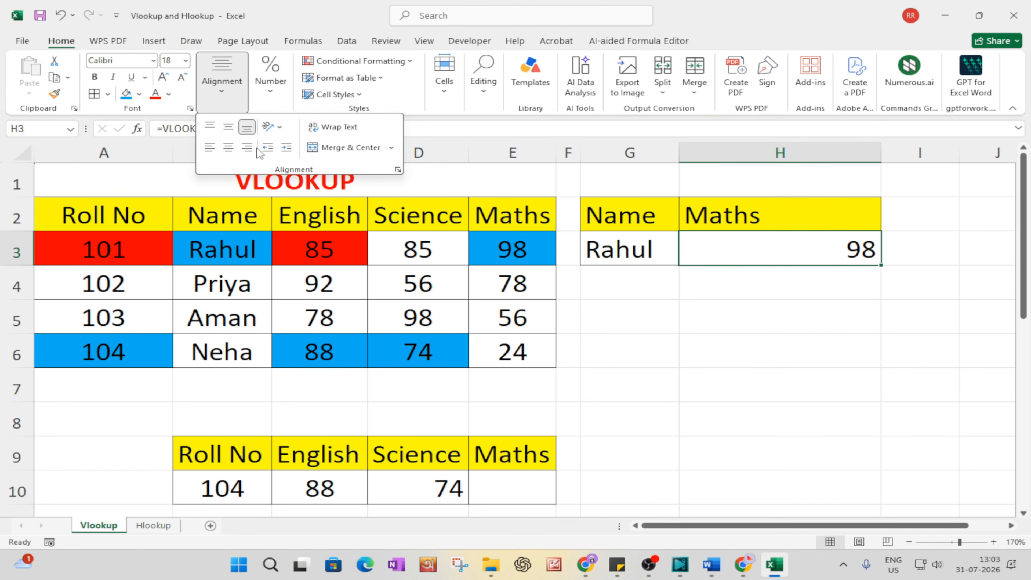
left_click(228, 147)
left_click(651, 227)
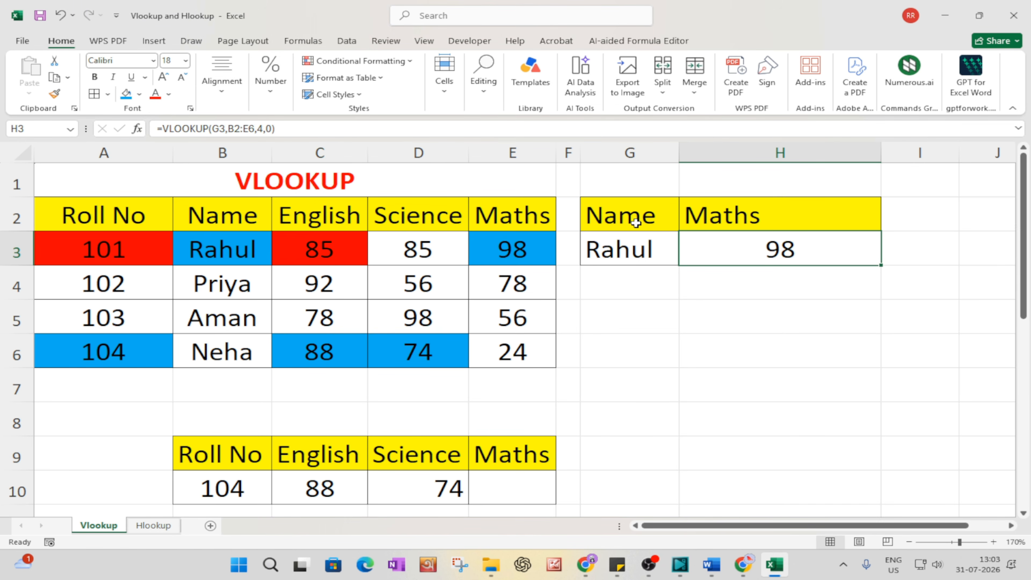
left_click_drag(642, 221, 686, 215)
left_click(226, 87)
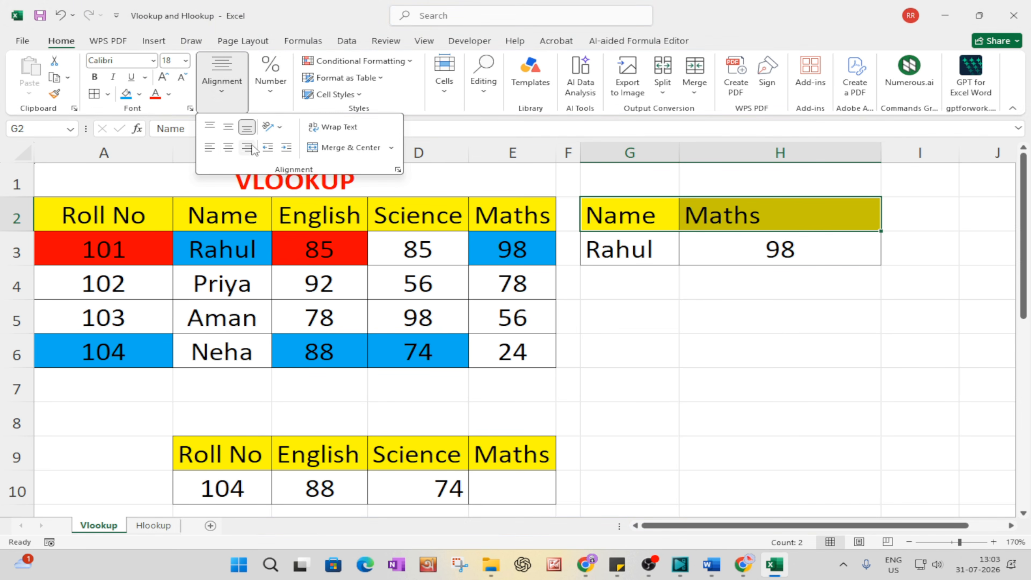
left_click(228, 148)
Test the name lookup by entering the student name from B4 in G3, followed by the one from B6.
left_click(515, 248)
left_click(515, 246)
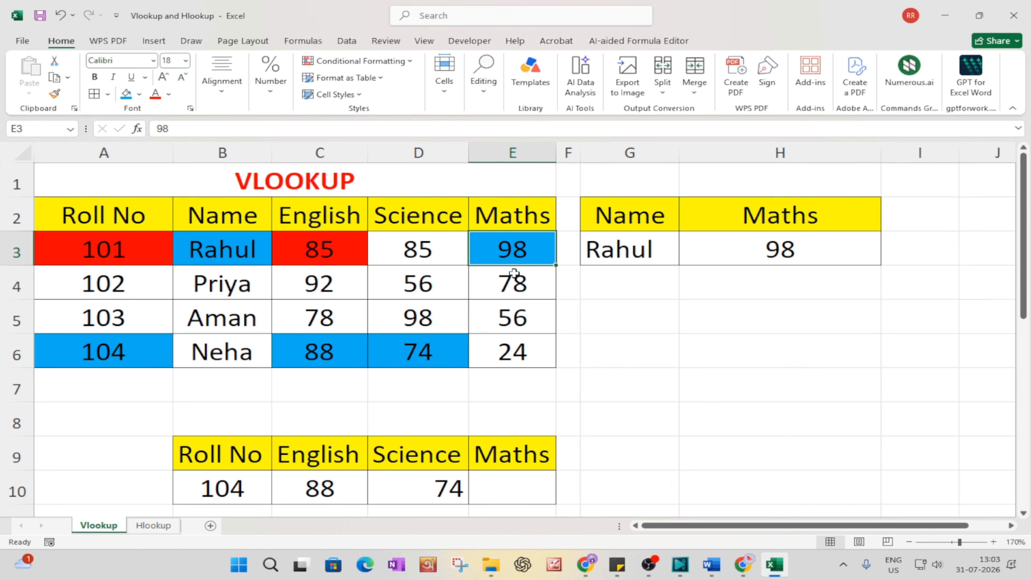
left_click(603, 259)
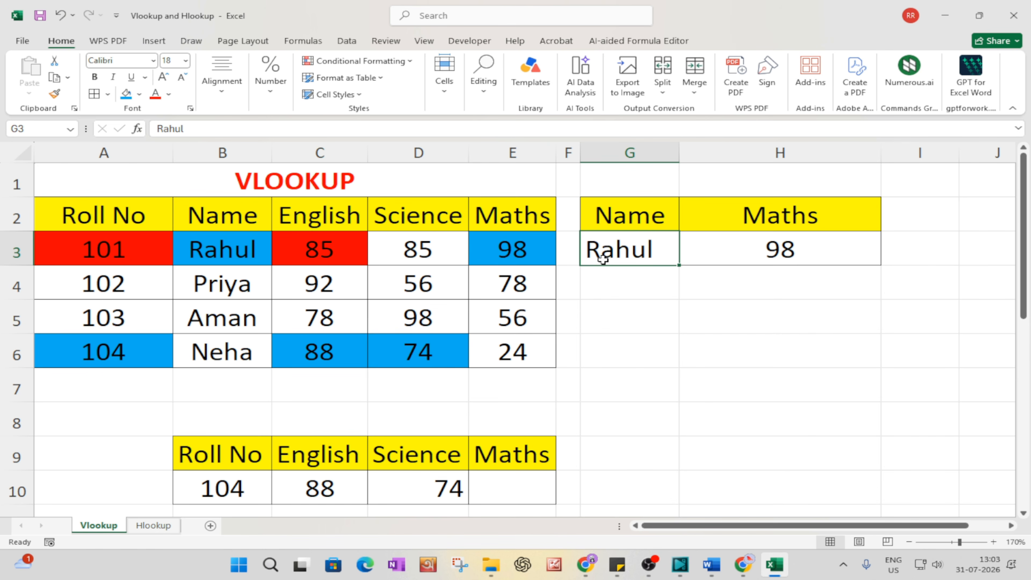
type("Pr")
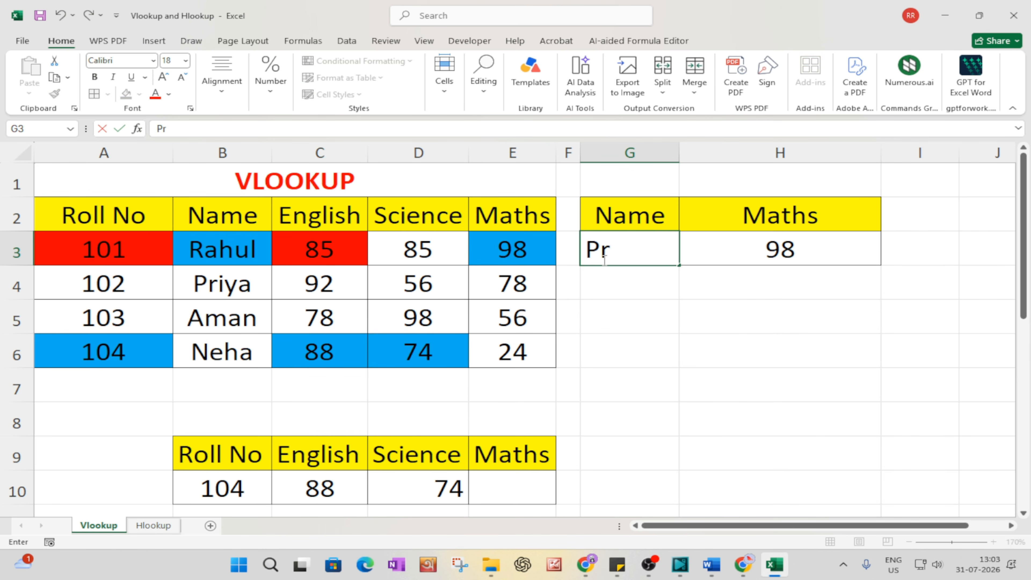
type("iya")
key("Return")
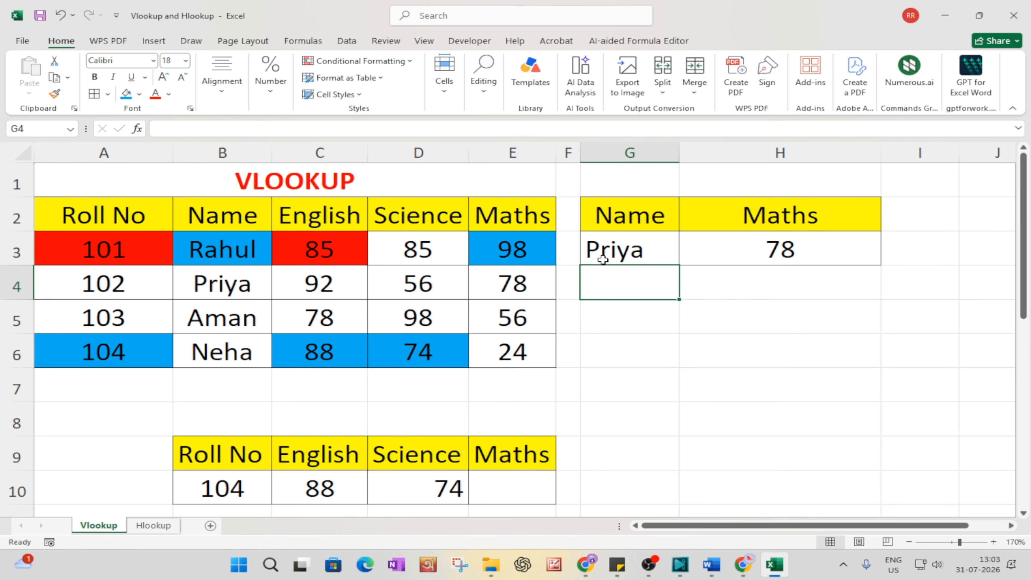
left_click(603, 259)
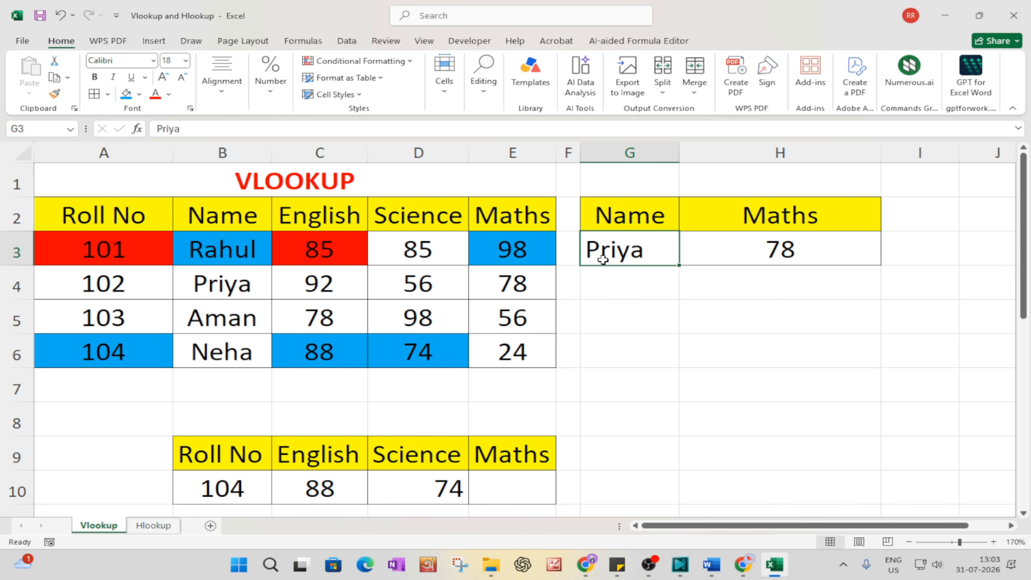
type("Neha")
key("Return")
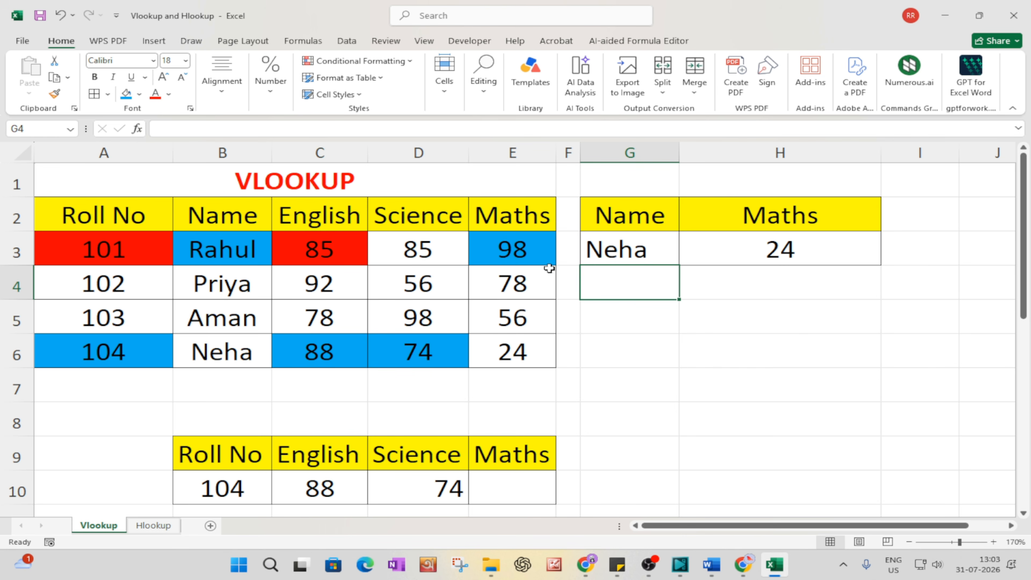
Compare the full table range A2:E6 with the range B2:E6 that starts at the Name column.
left_click_drag(99, 207, 508, 367)
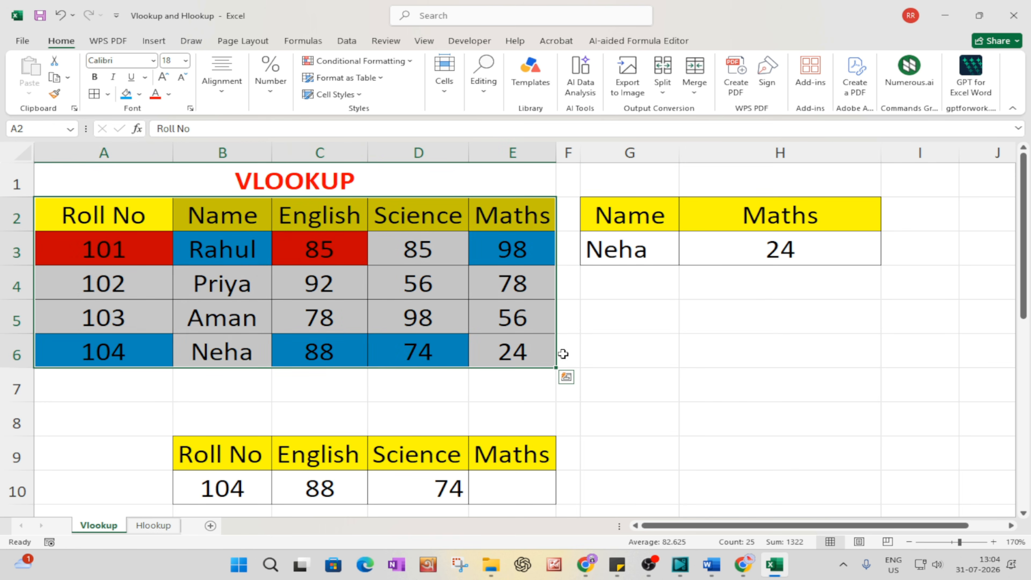
left_click(622, 288)
left_click_drag(237, 203, 506, 358)
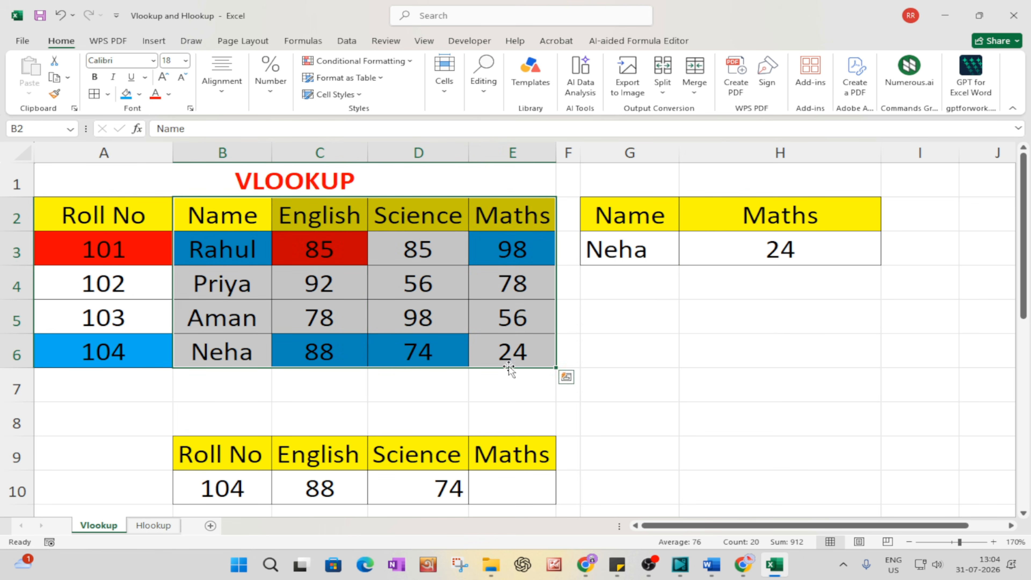
left_click(707, 406)
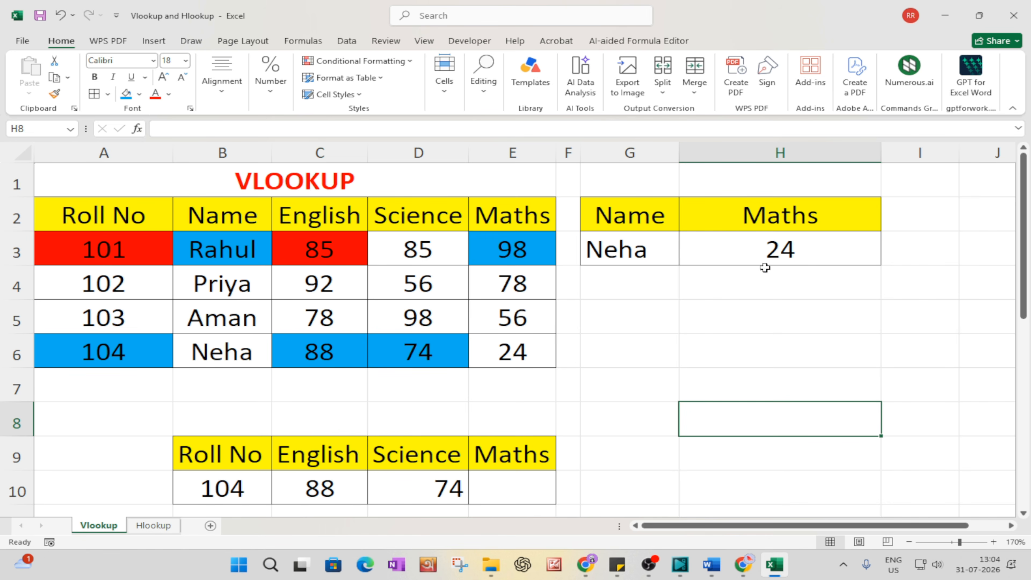
left_click(755, 218)
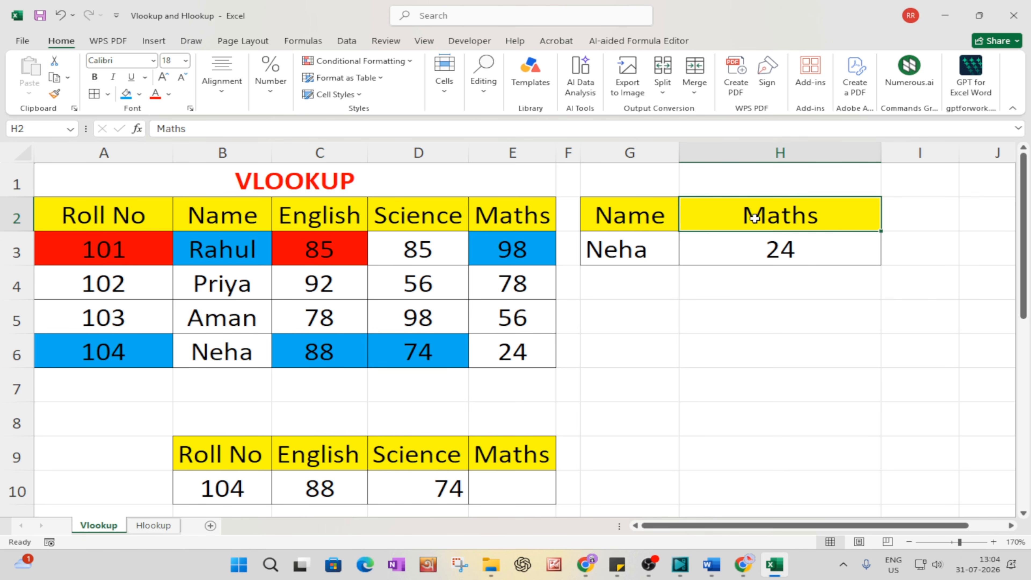
left_click_drag(232, 216, 504, 353)
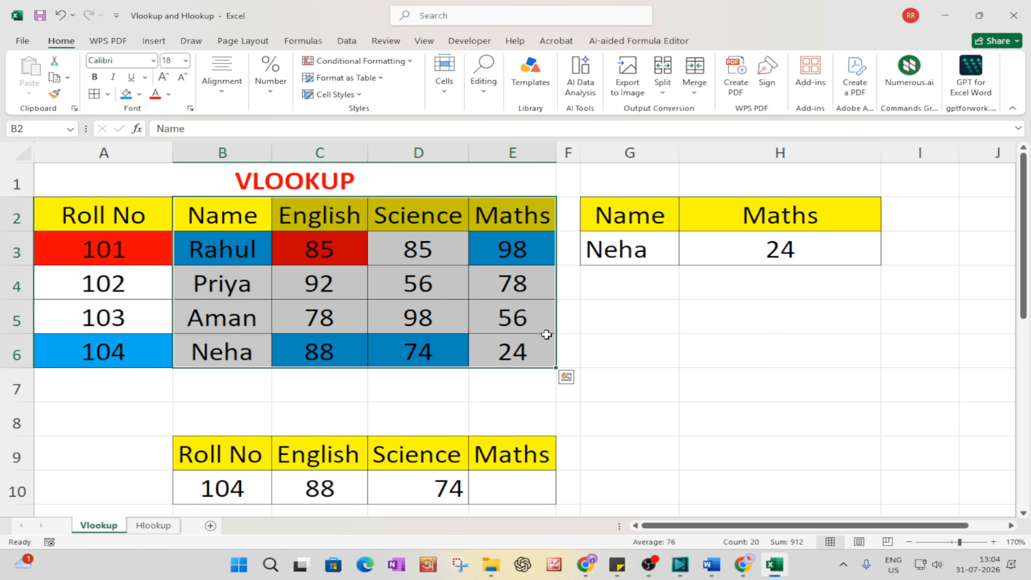
left_click(653, 358)
left_click_drag(246, 213, 499, 357)
left_click_drag(122, 215, 499, 346)
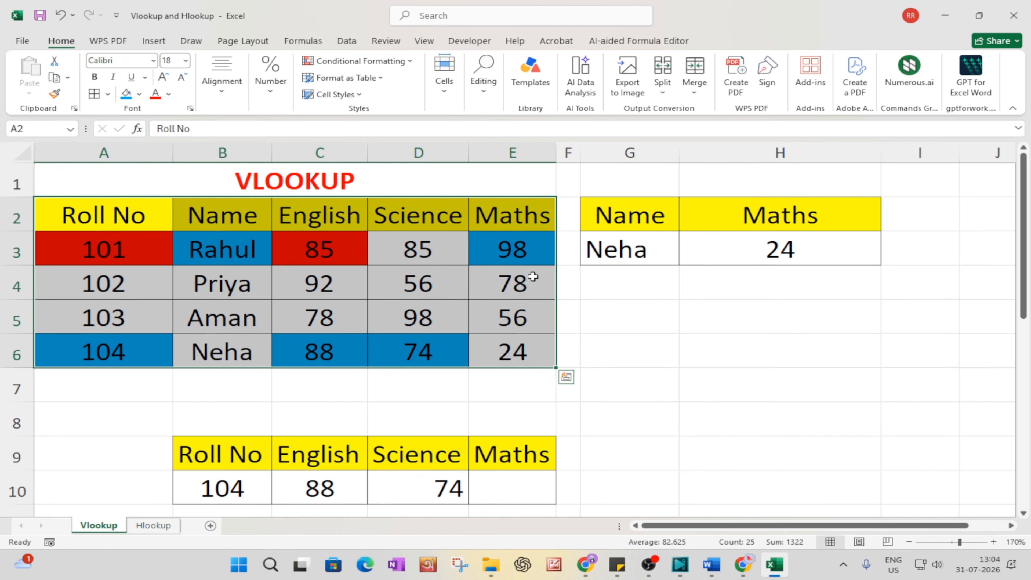
Compare the column layout of the table on the Vlookup sheet with the row layout of the table on the Hlookup sheet.
left_click(692, 355)
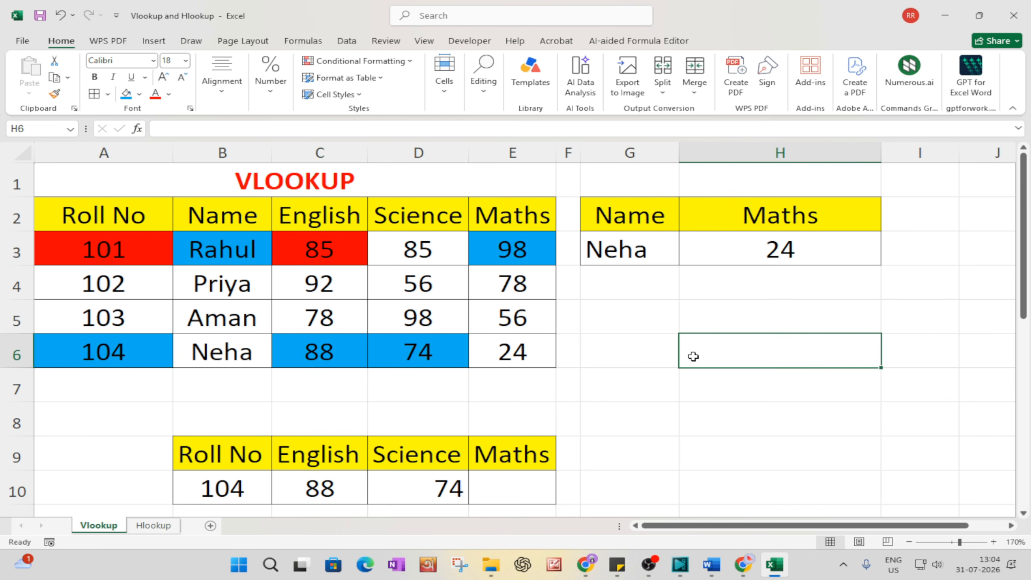
left_click(143, 526)
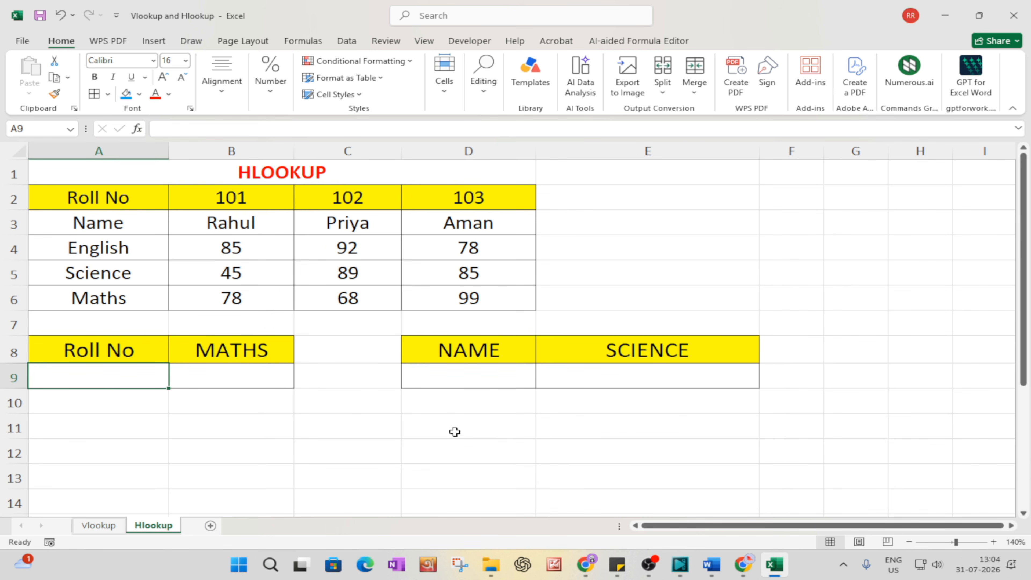
left_click(101, 525)
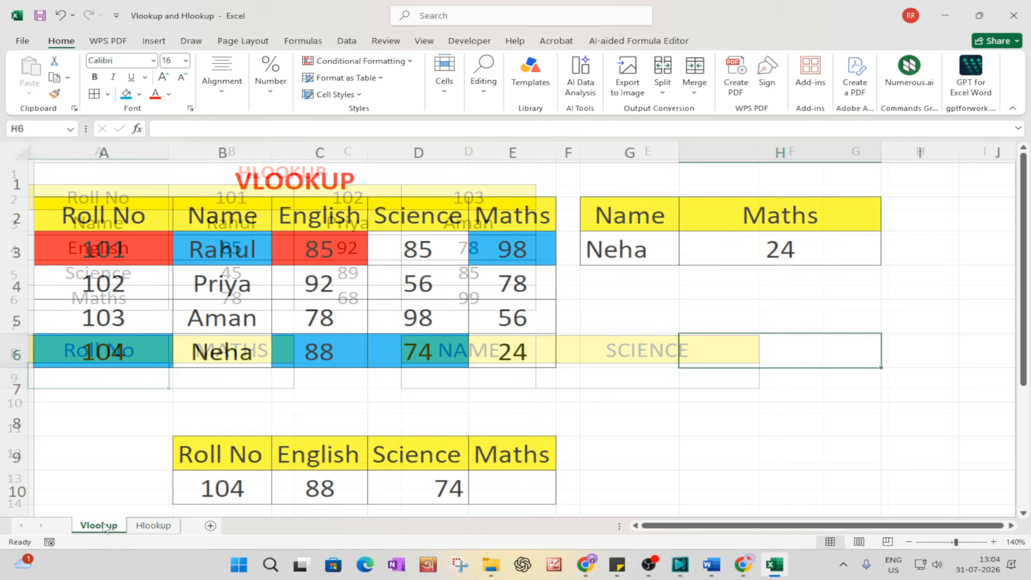
left_click(223, 139)
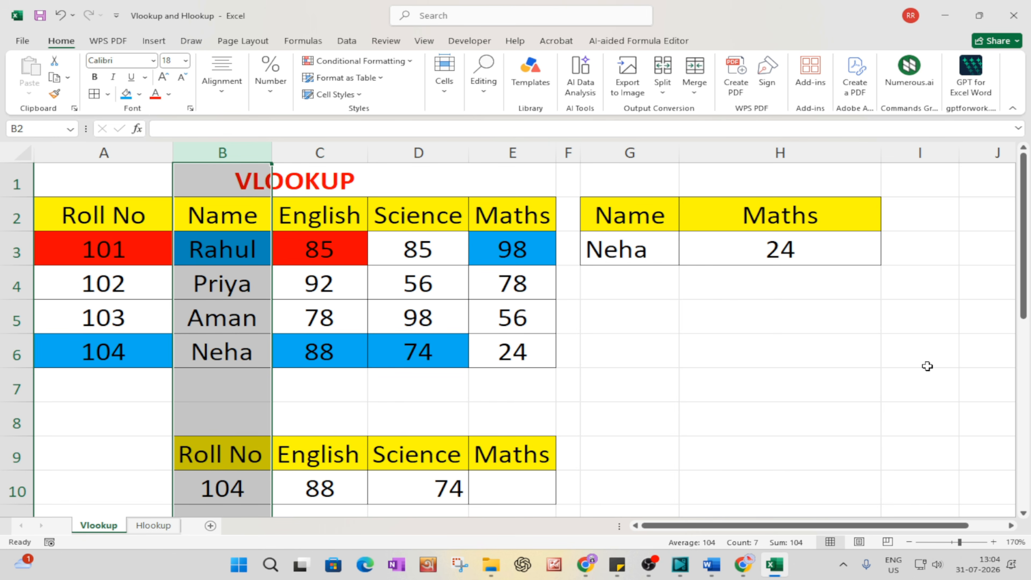
left_click(154, 525)
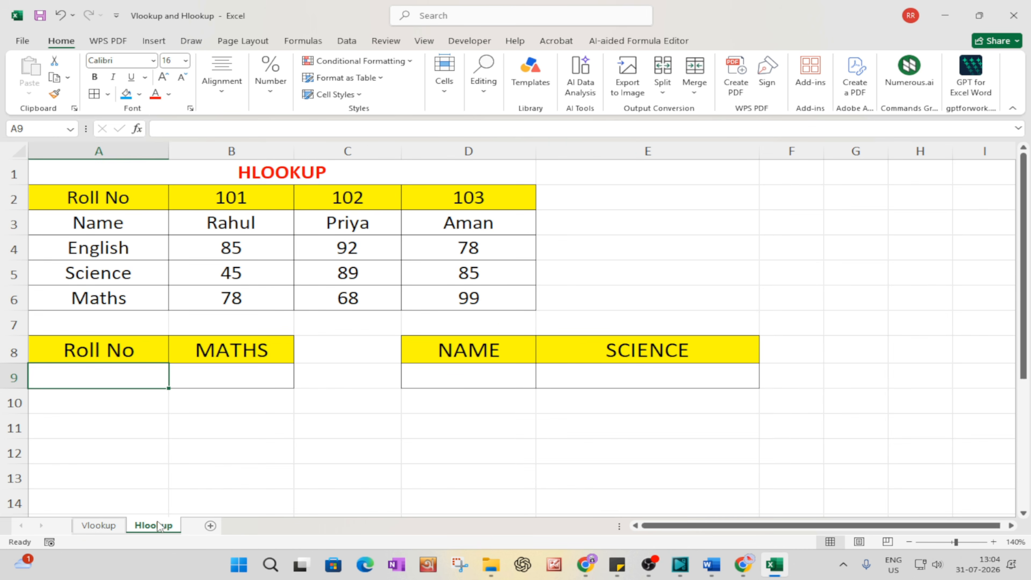
left_click_drag(15, 185, 501, 192)
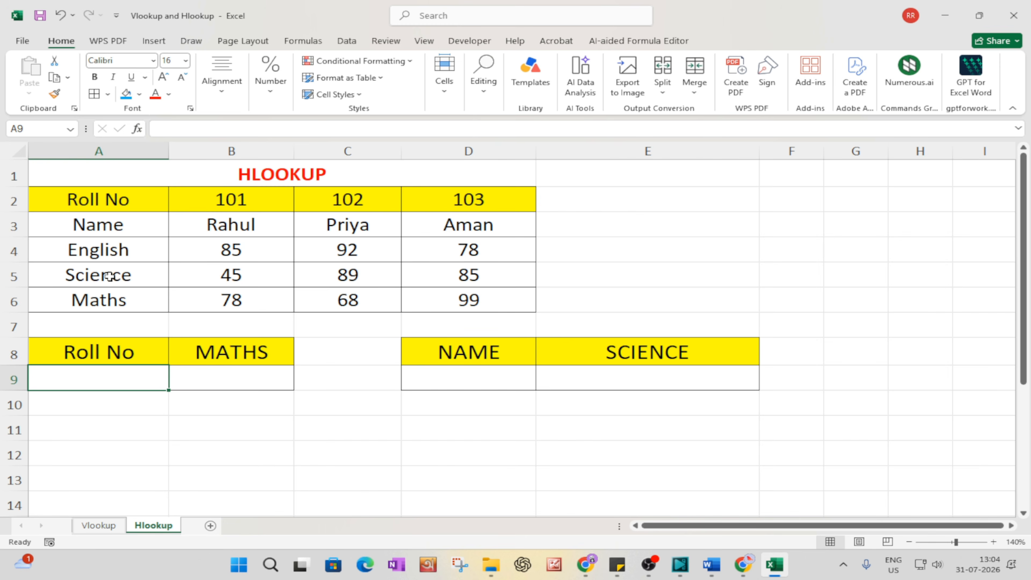
left_click(8, 202)
left_click(470, 150)
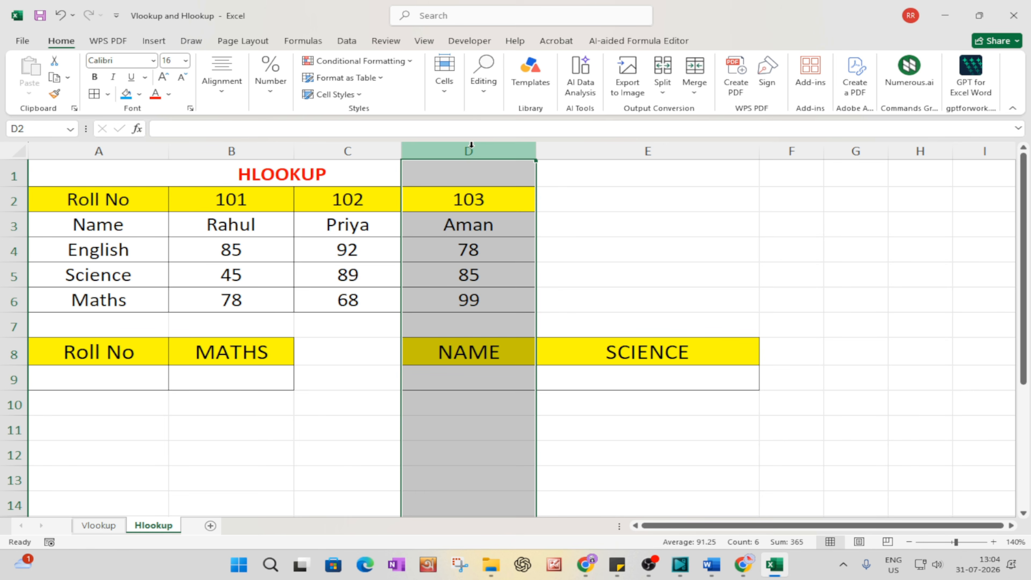
left_click(213, 444)
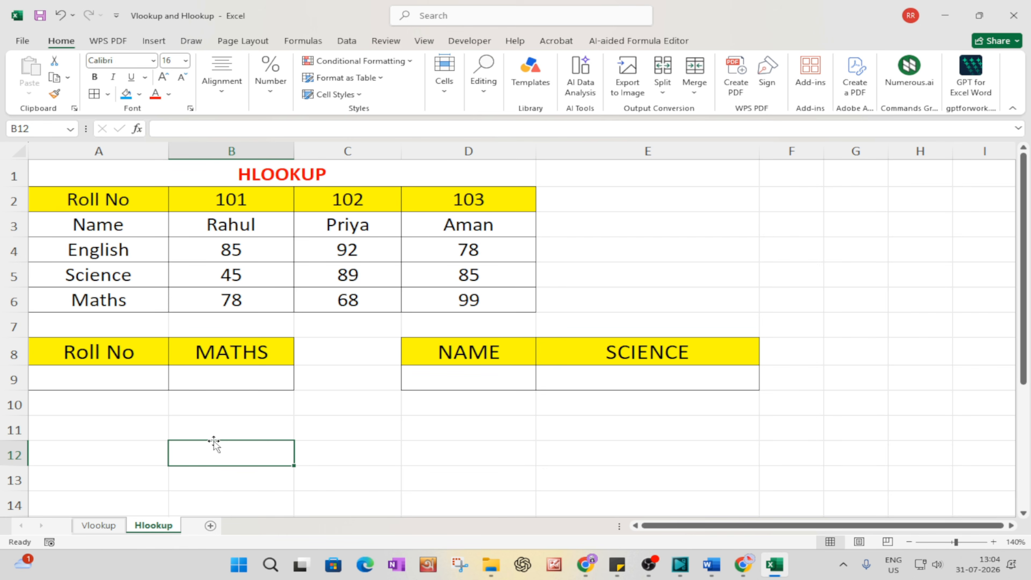
Enter 101 as the lookup roll number in A9 of the Hlookup sheet.
left_click(123, 379)
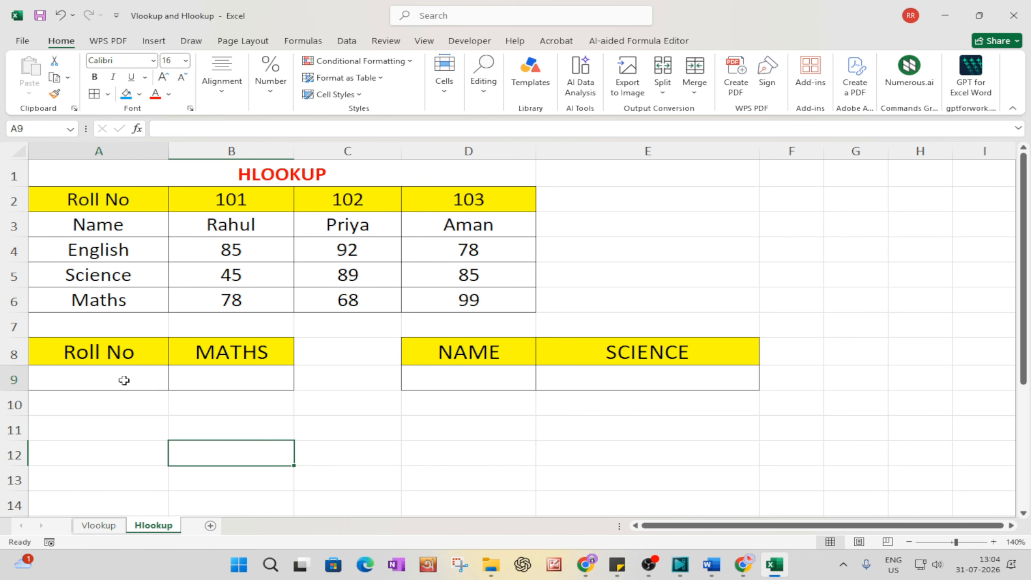
type("101")
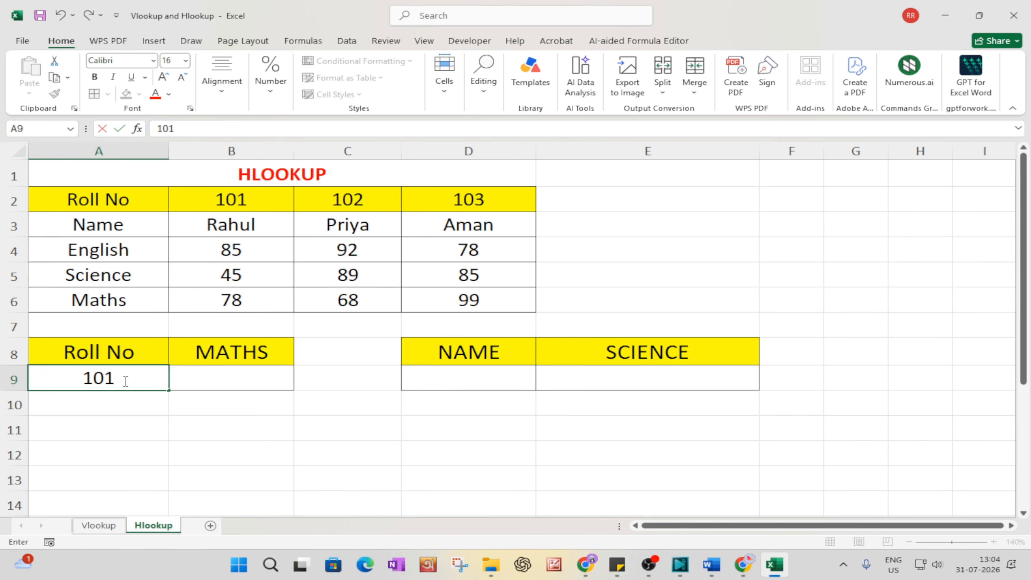
key("Tab")
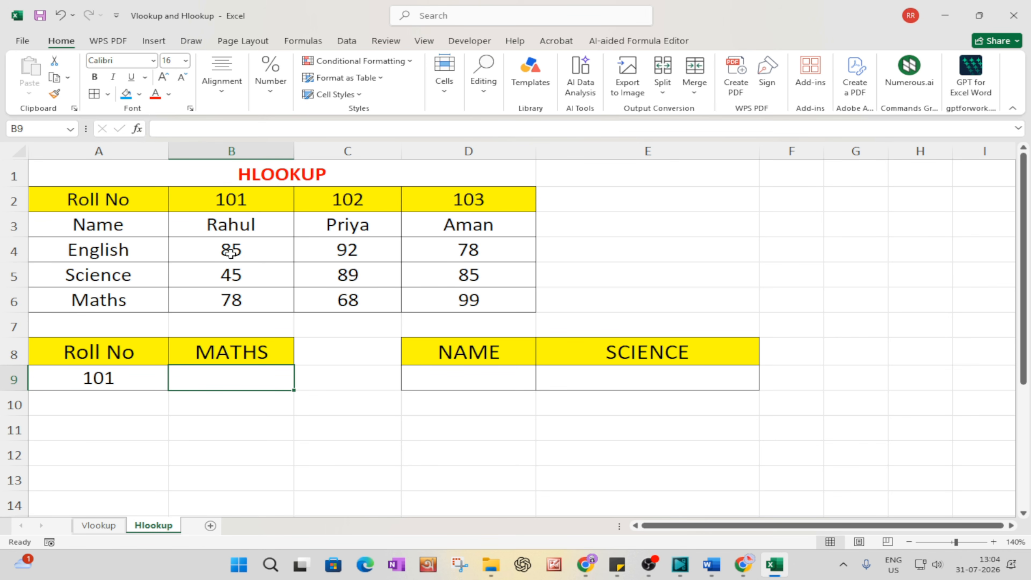
Fill the roll number and name cells B2:B3 and the Maths mark in B6 with blue.
left_click(214, 212)
left_click(231, 229)
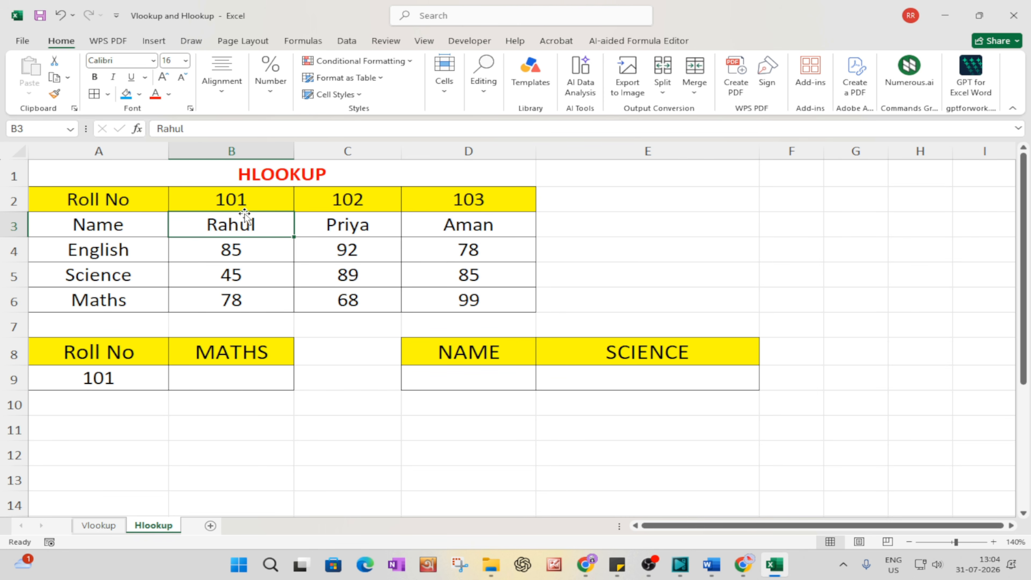
left_click_drag(280, 196, 251, 218)
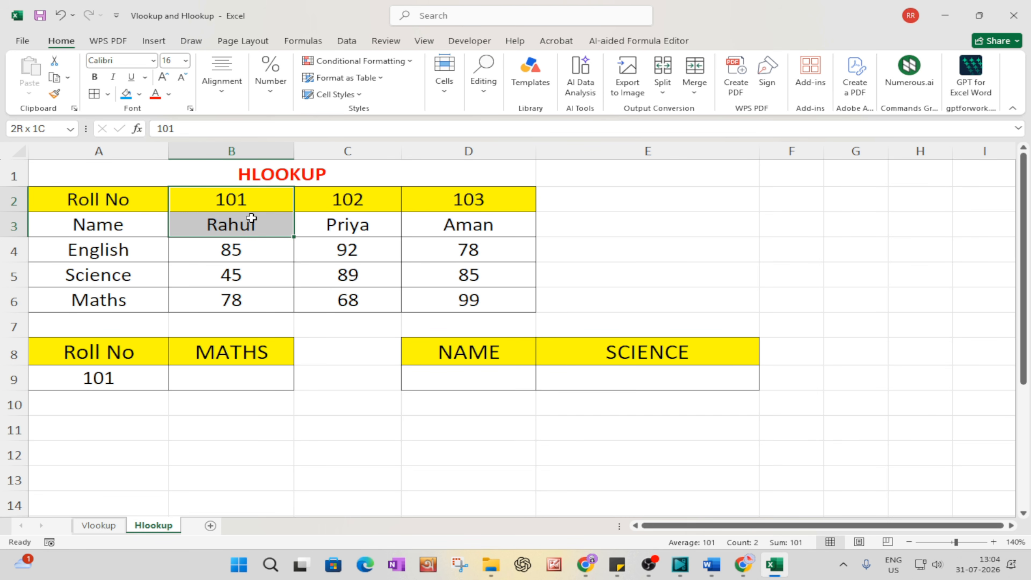
left_click(126, 94)
left_click(232, 303)
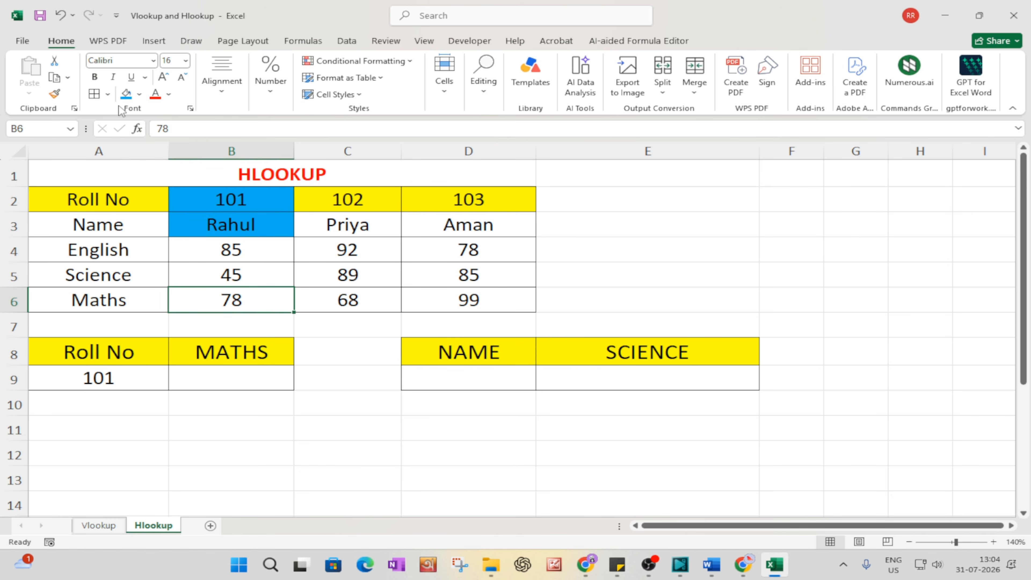
left_click(127, 94)
Sketch black ink arrows over column E beside the table, contrasting a vertical-then-horizontal lookup path with a horizontal-then-vertical one.
left_click(992, 542)
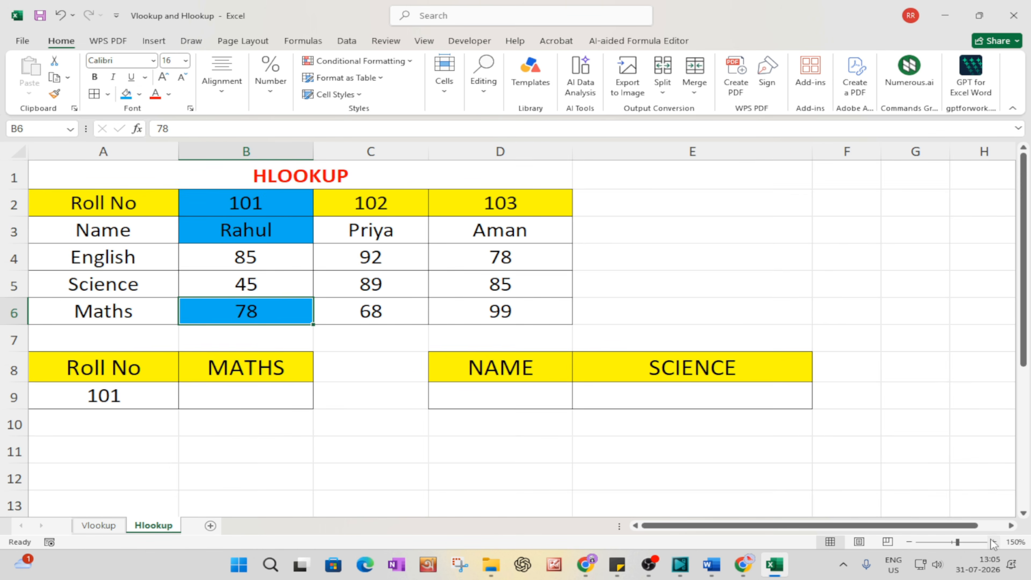
left_click(992, 542)
left_click(992, 541)
left_click(457, 504)
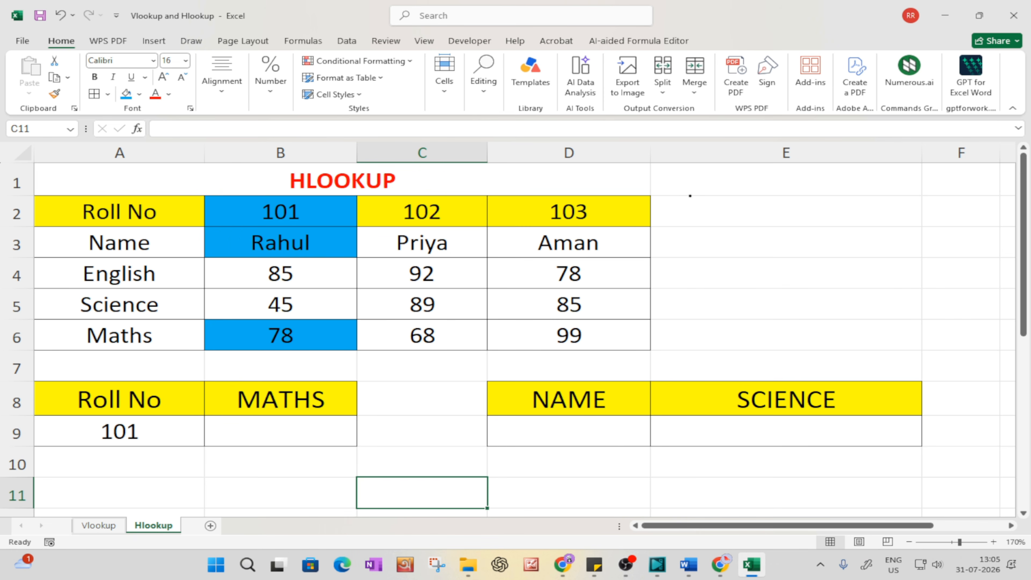
mouse_move(690, 195)
left_mouse_down()
mouse_move(693, 321)
mouse_move(839, 322)
mouse_move(801, 349)
mouse_move(709, 187)
left_mouse_up()
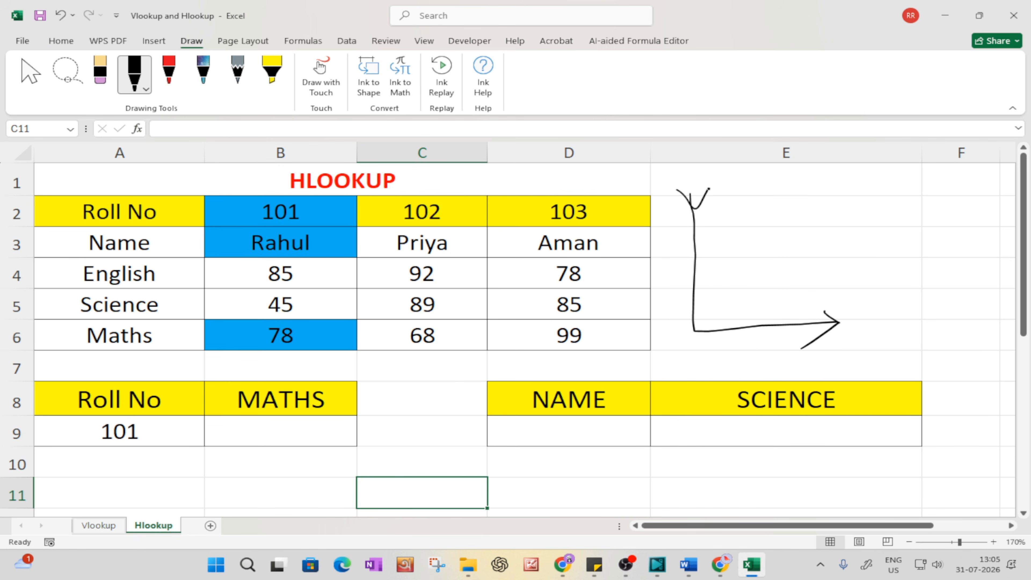
mouse_move(762, 211)
left_mouse_down()
mouse_move(830, 210)
mouse_move(748, 215)
mouse_move(771, 220)
left_mouse_up()
left_click_drag(750, 252, 888, 232)
mouse_move(857, 223)
left_mouse_down()
mouse_move(863, 264)
mouse_move(903, 329)
mouse_move(920, 300)
left_mouse_up()
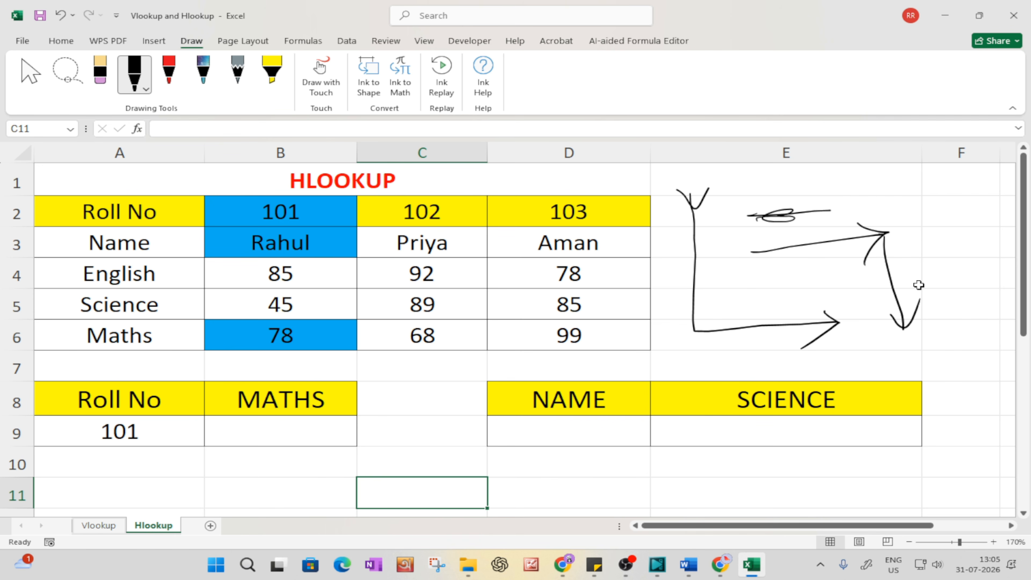
Start an HLOOKUP formula in B9 under MATHS with A9 as the lookup value.
left_click(330, 438)
type("=")
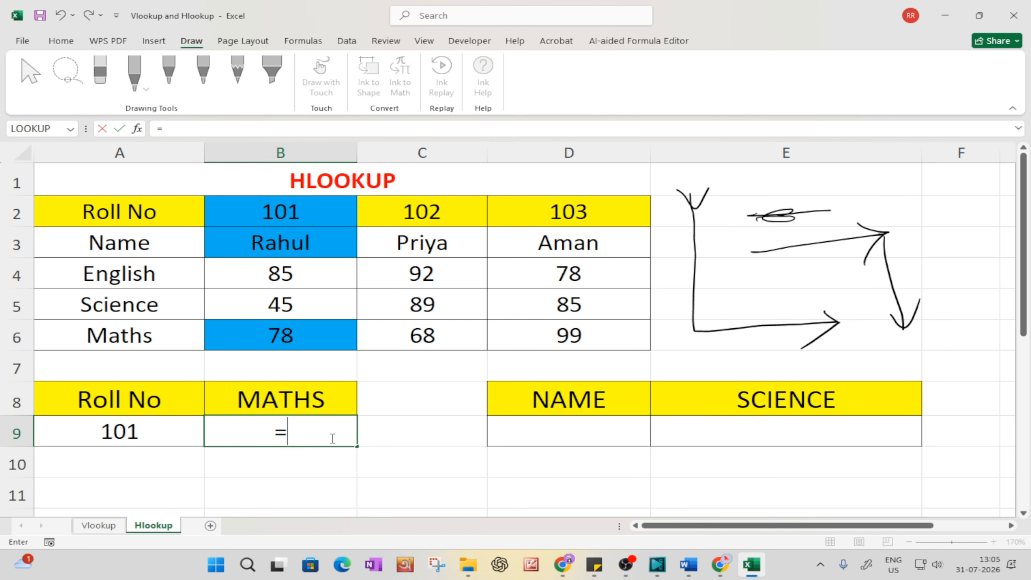
type("h")
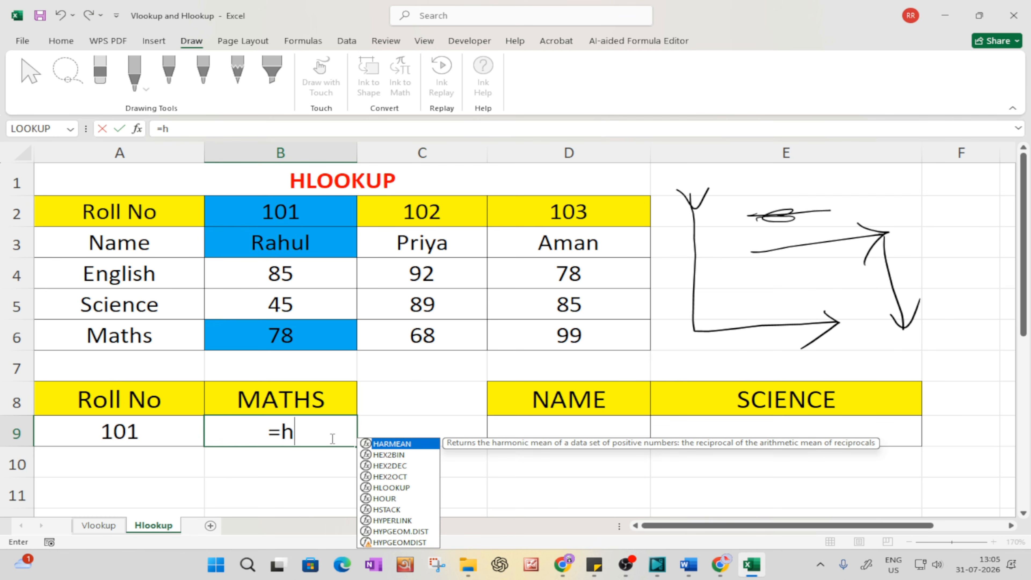
type("l")
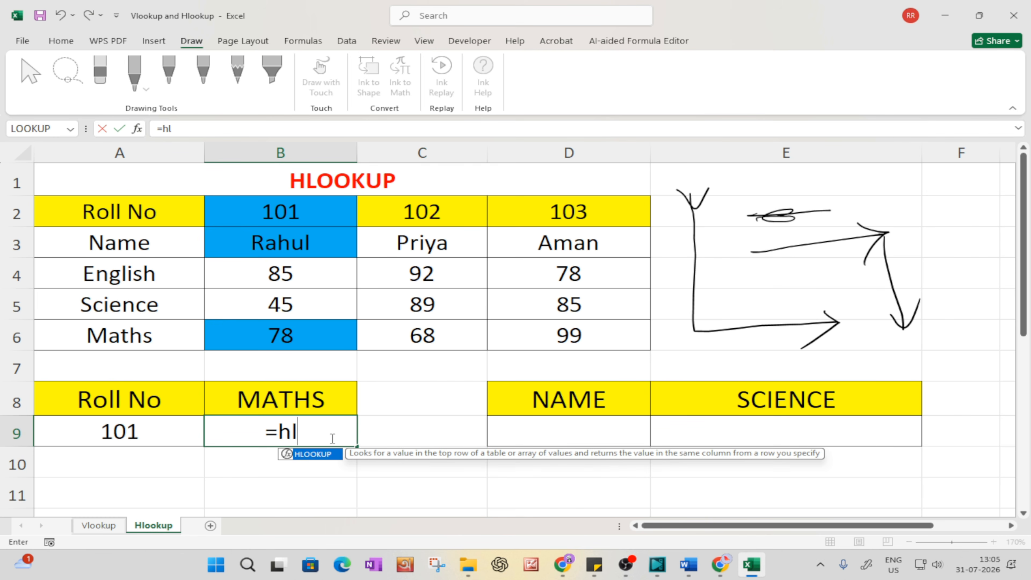
key("Tab")
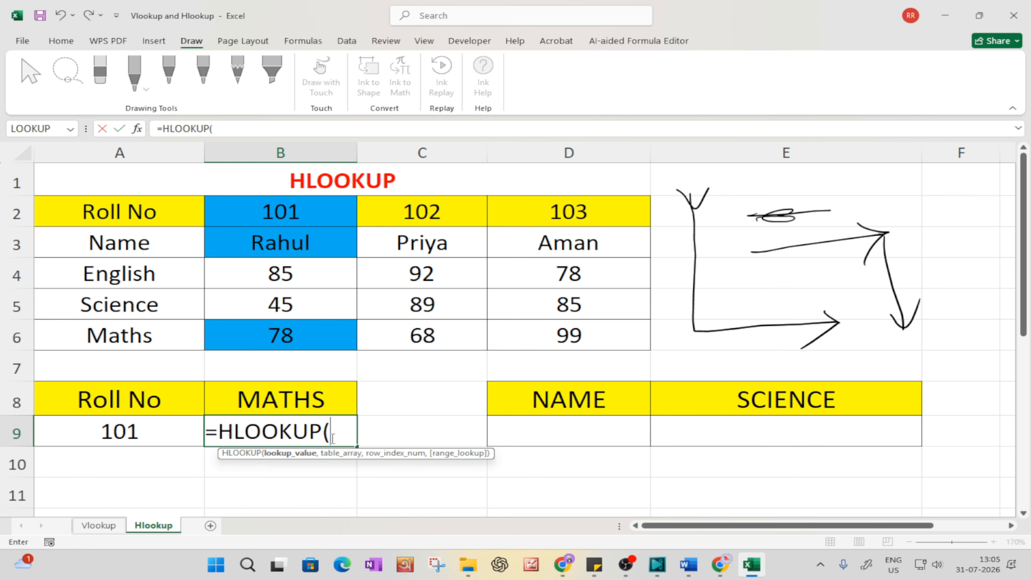
left_click(104, 437)
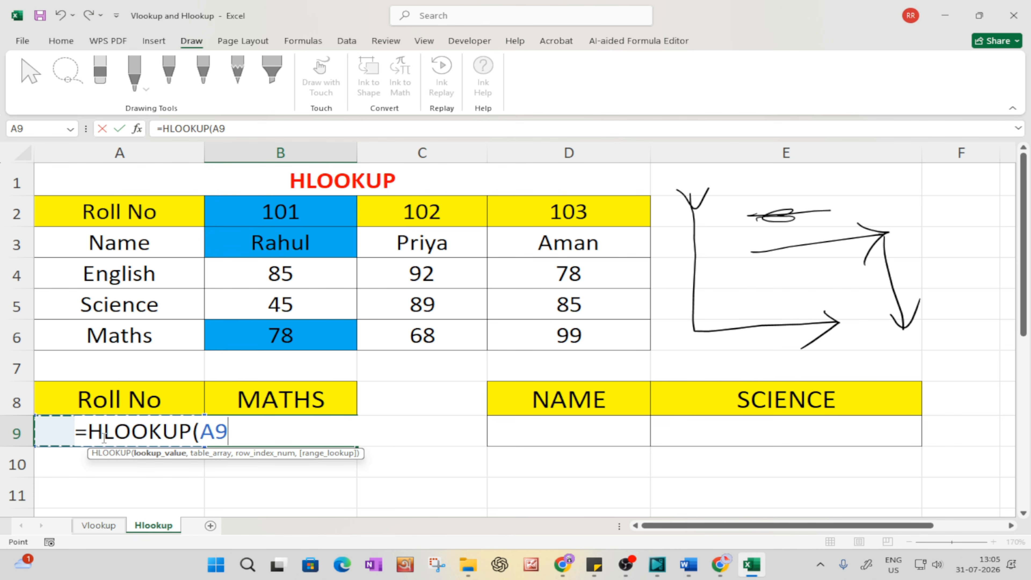
type(",")
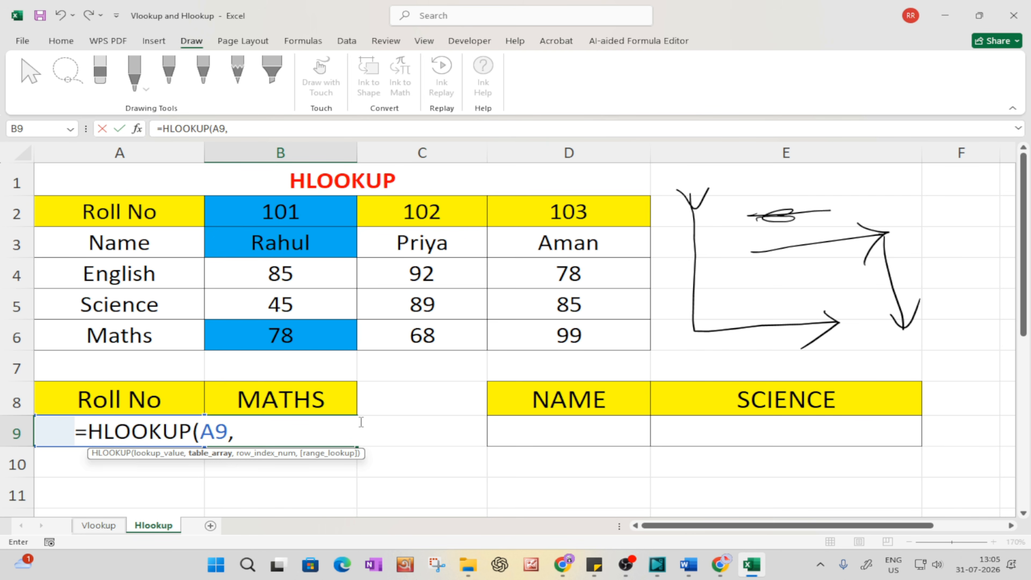
Complete the B9 formula with table array A2:D6, row index 5 and exact match 0: =HLOOKUP(A9,A2:D6,5,0).
left_click(127, 217)
left_click_drag(192, 208, 548, 342)
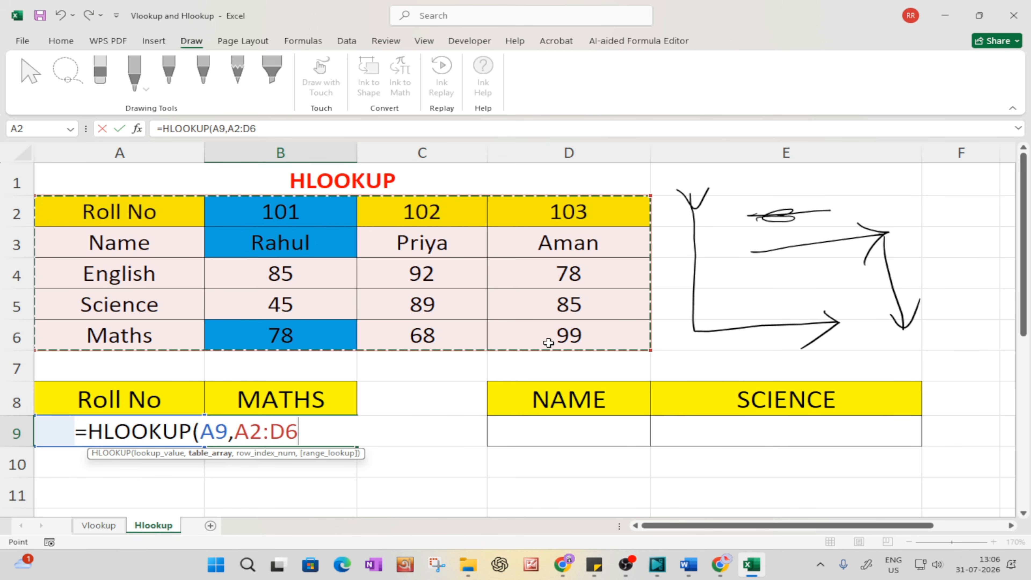
type(",")
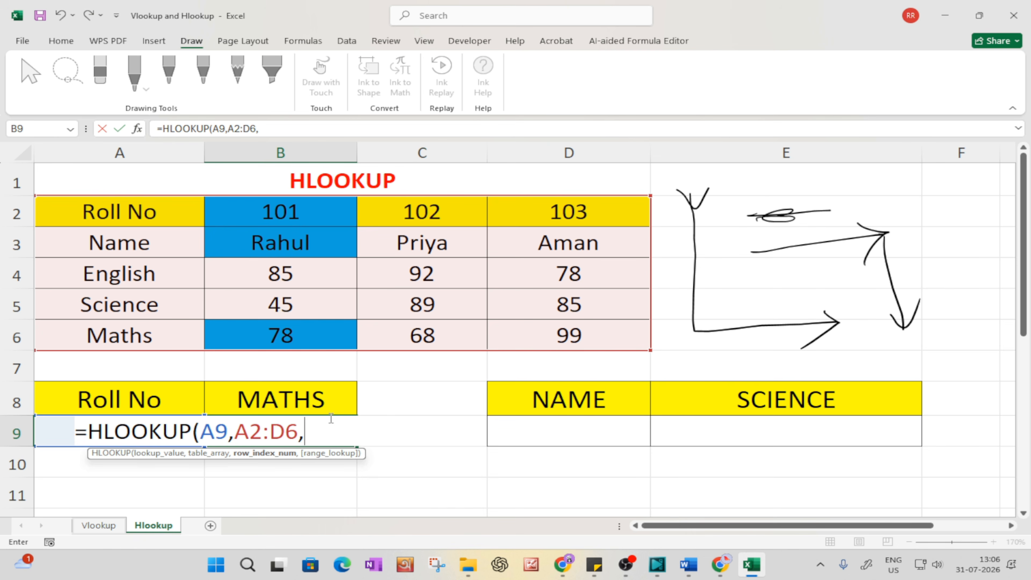
type("5,0")
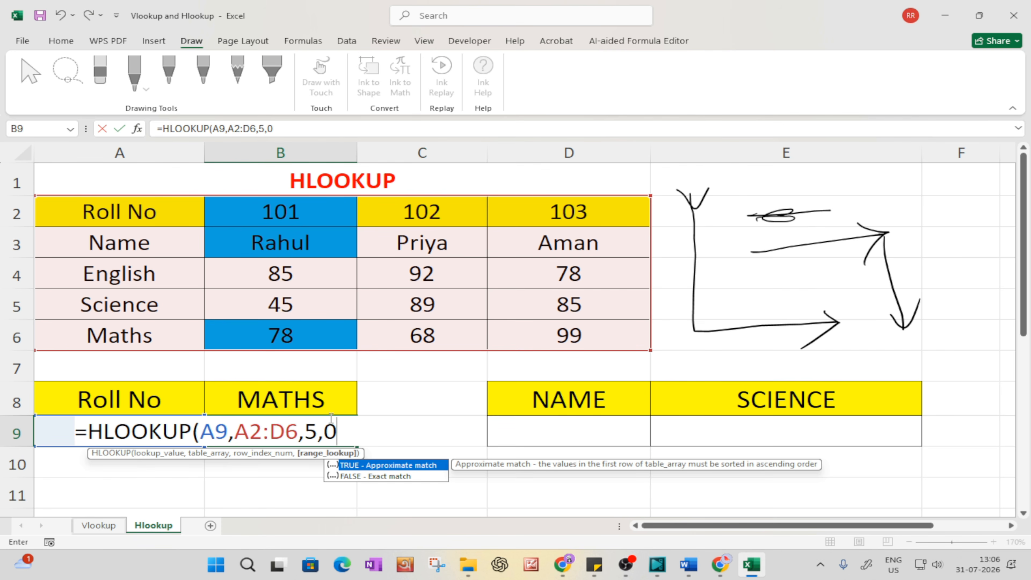
type(")")
key("Return")
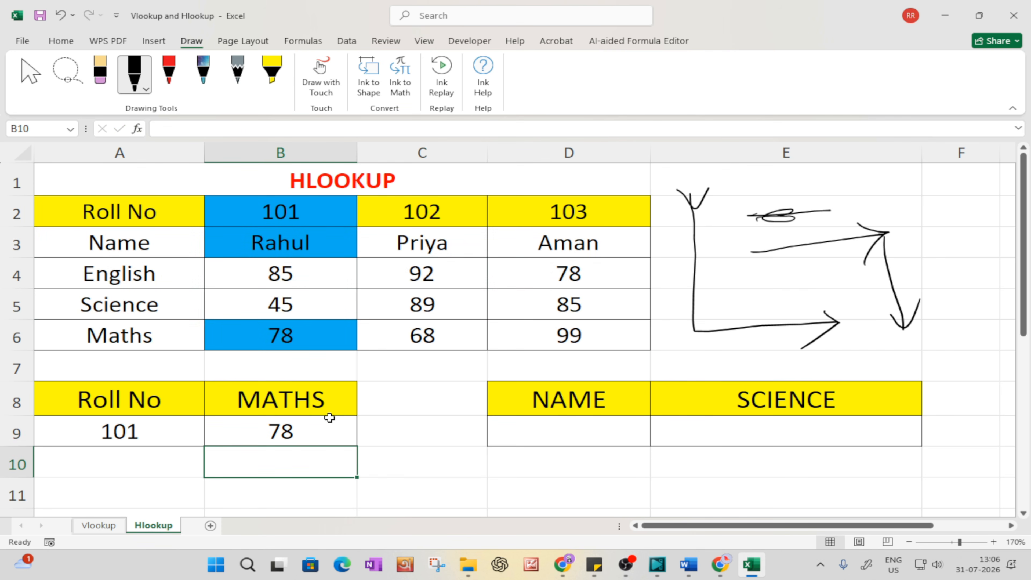
Check the B9 result against the Maths mark in B6, and test the lookup with roll number 103 in A9.
left_click(301, 434)
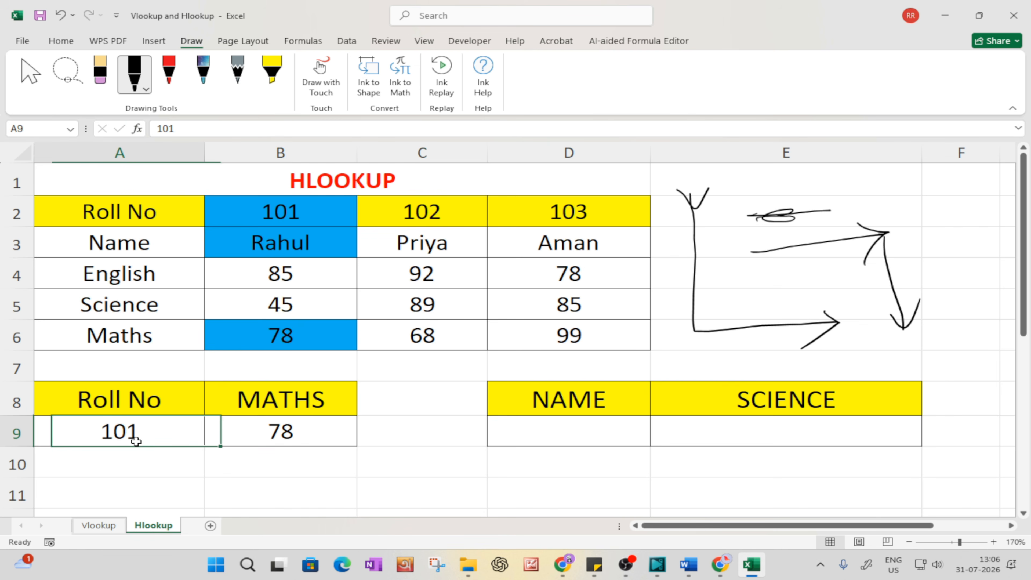
left_click(135, 439)
left_click(286, 336)
left_click(276, 423)
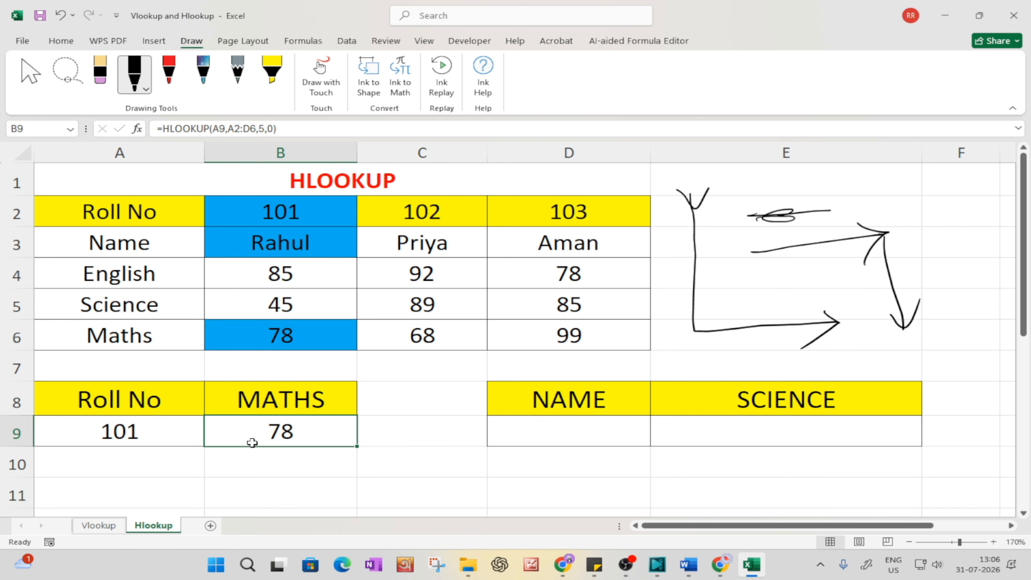
left_click(160, 439)
type("103")
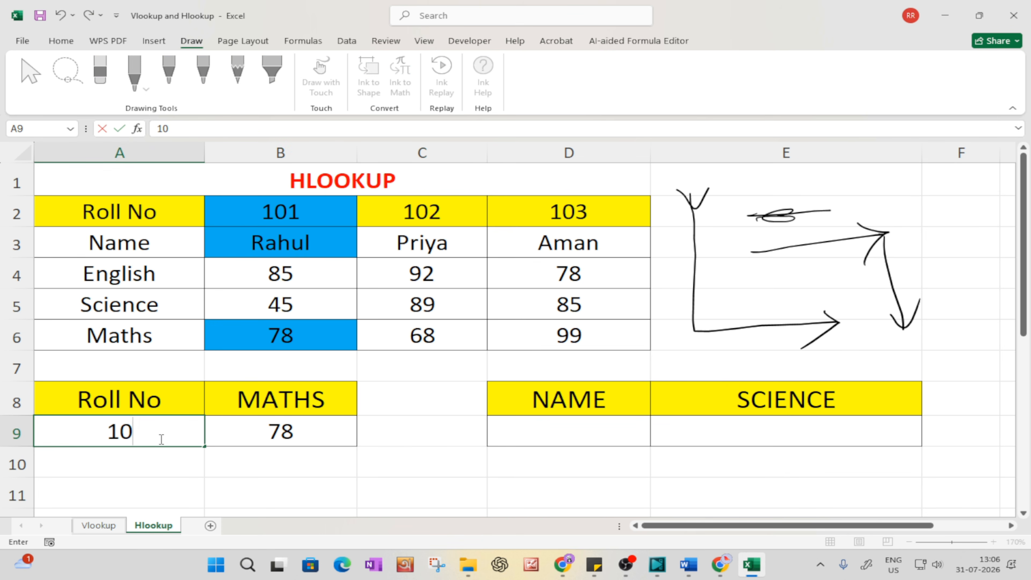
key("Return")
Fill the Maths mark for roll number 103 in D6 with blue.
left_click(600, 328)
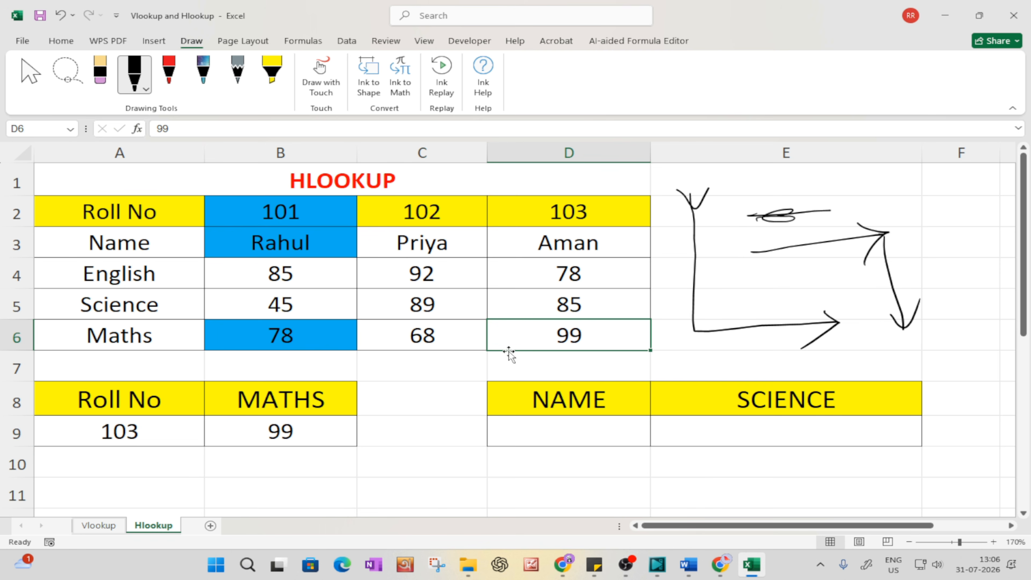
left_click(61, 40)
left_click(128, 98)
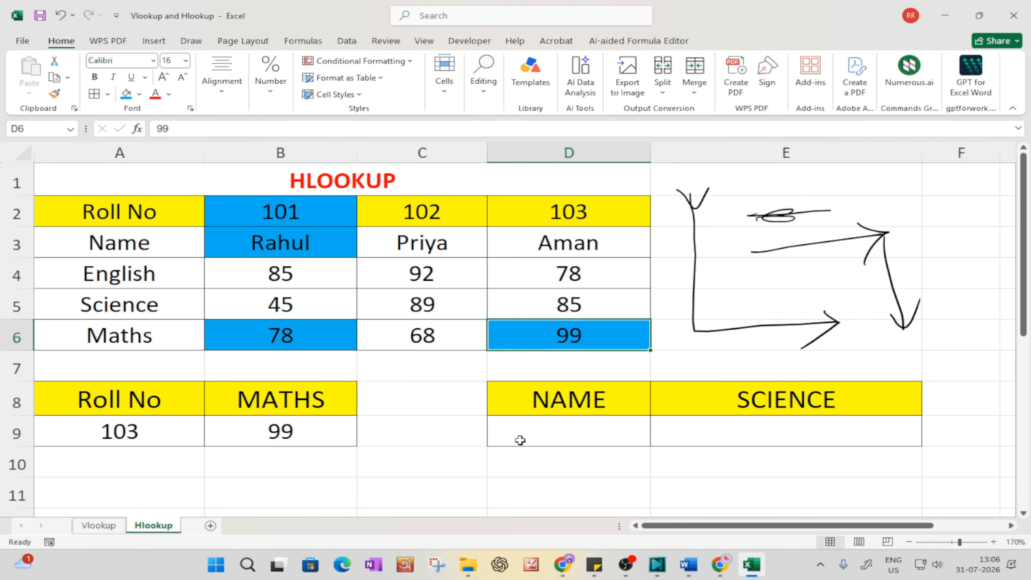
Enter the name of the student with roll number 101 in D9 under NAME.
left_click(553, 428)
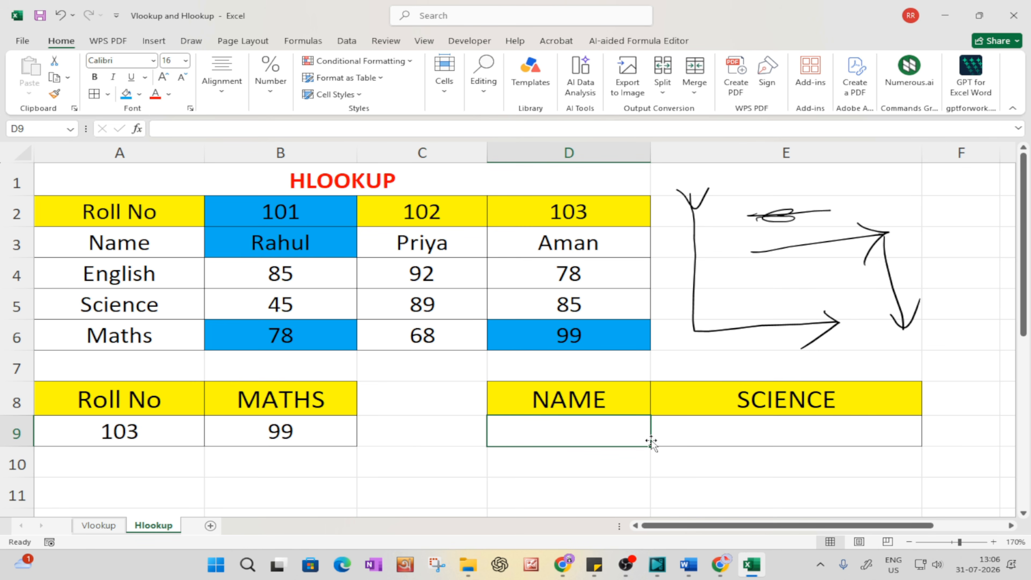
type("Rahuk")
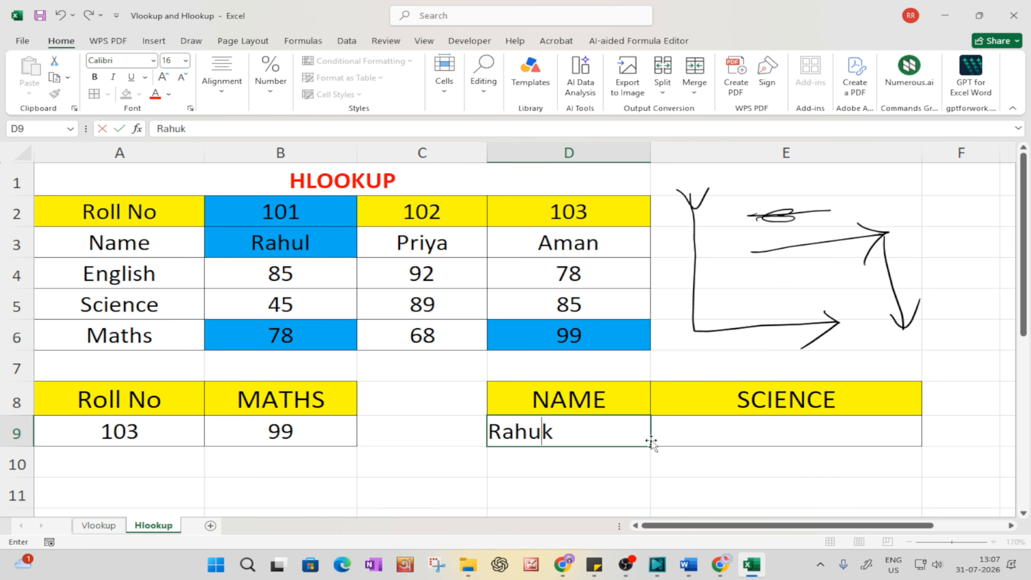
key("BackSpace")
type("l")
key("Tab")
Fill the student name in B3 and the Science mark in B5 with red.
left_click(311, 244)
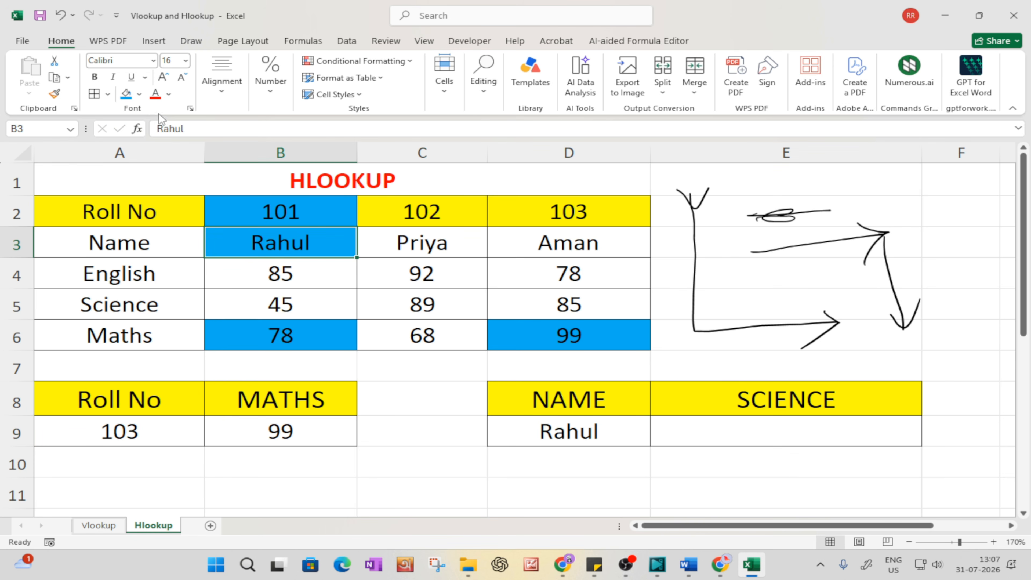
left_click(139, 95)
left_click(137, 215)
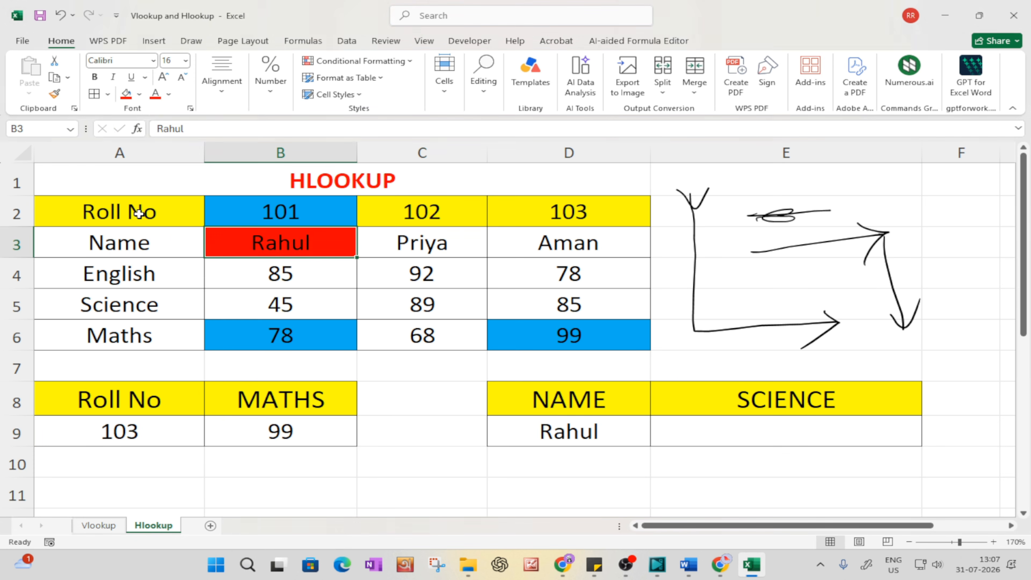
left_click(289, 299)
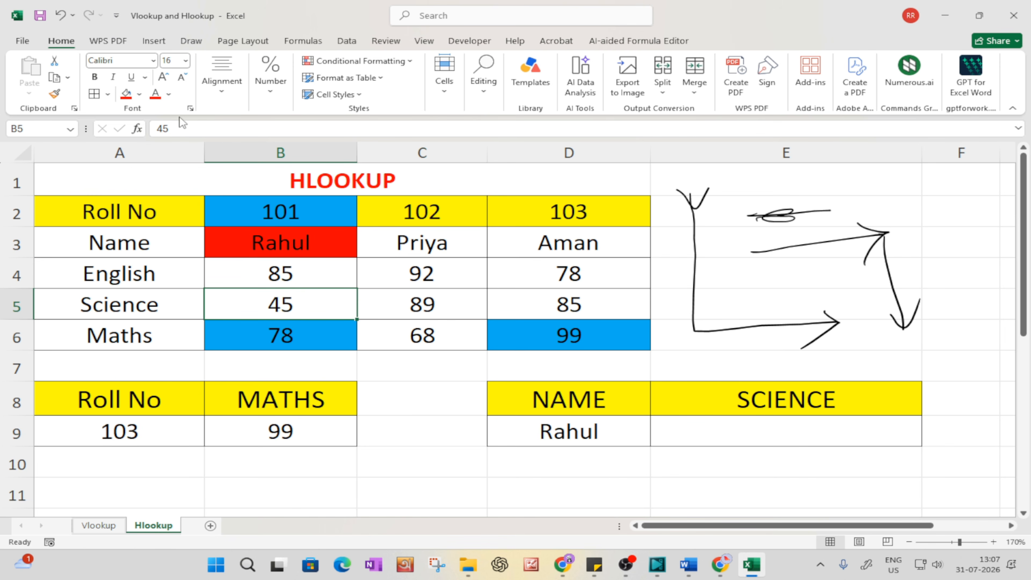
left_click(127, 94)
left_click(396, 428)
Start an HLOOKUP formula in E9 under SCIENCE with D9 as the lookup value.
left_click(743, 449)
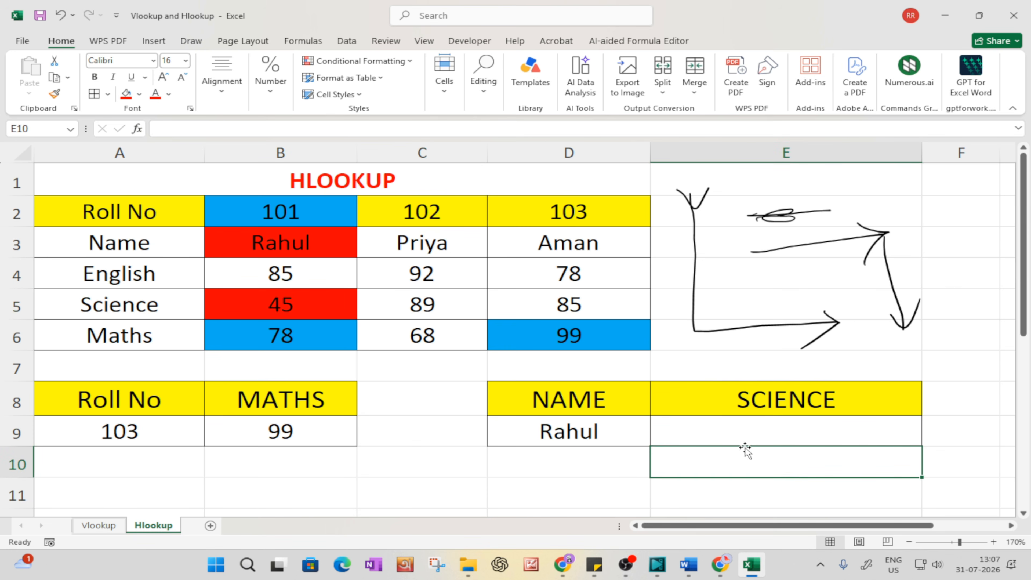
left_click(726, 435)
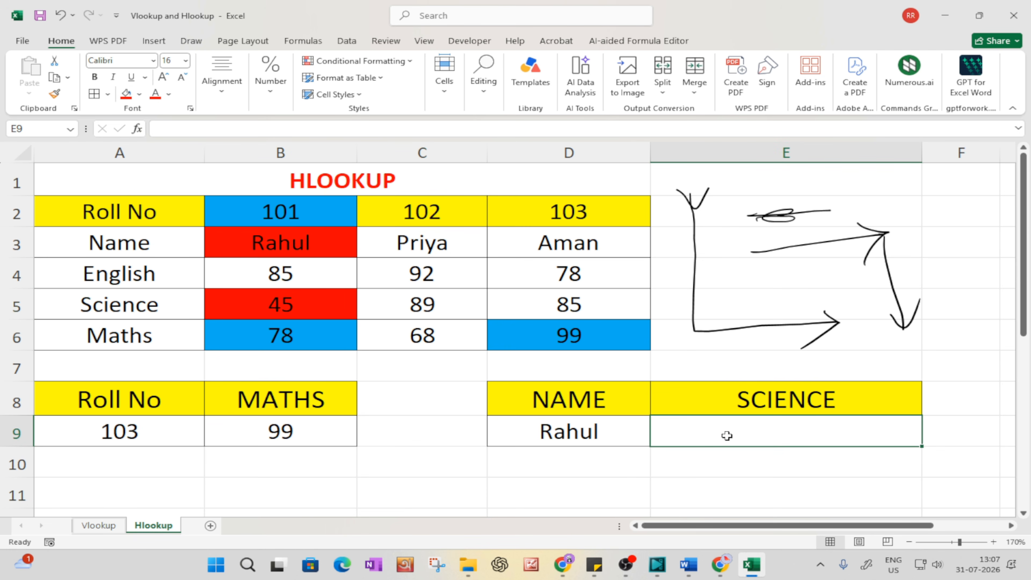
type("=hl")
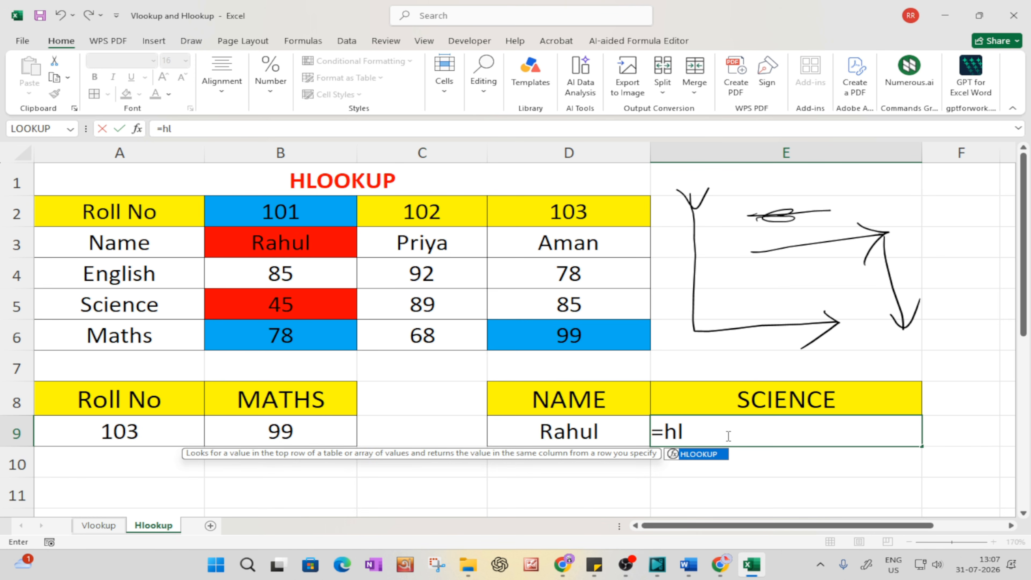
key("Tab")
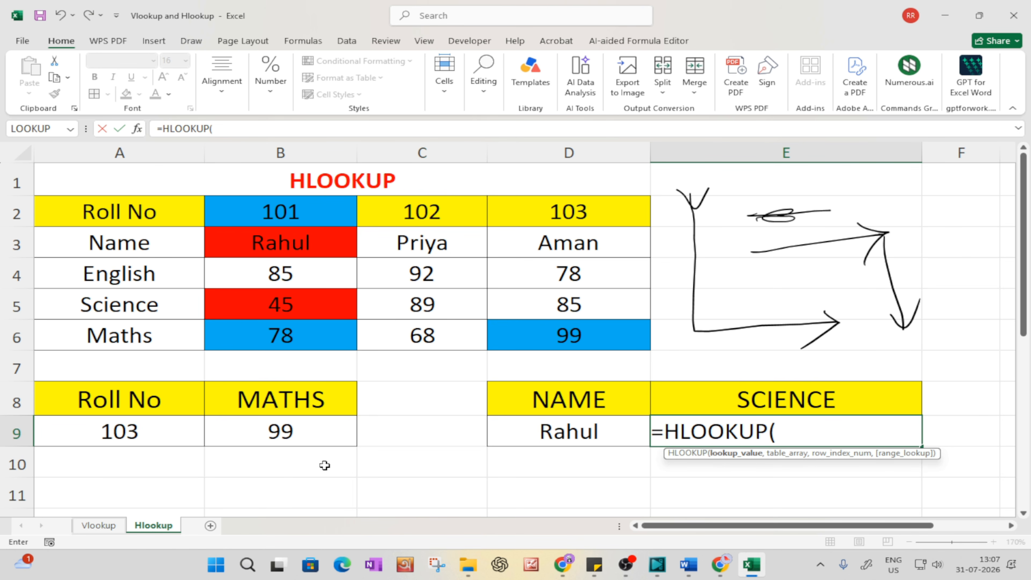
left_click(585, 428)
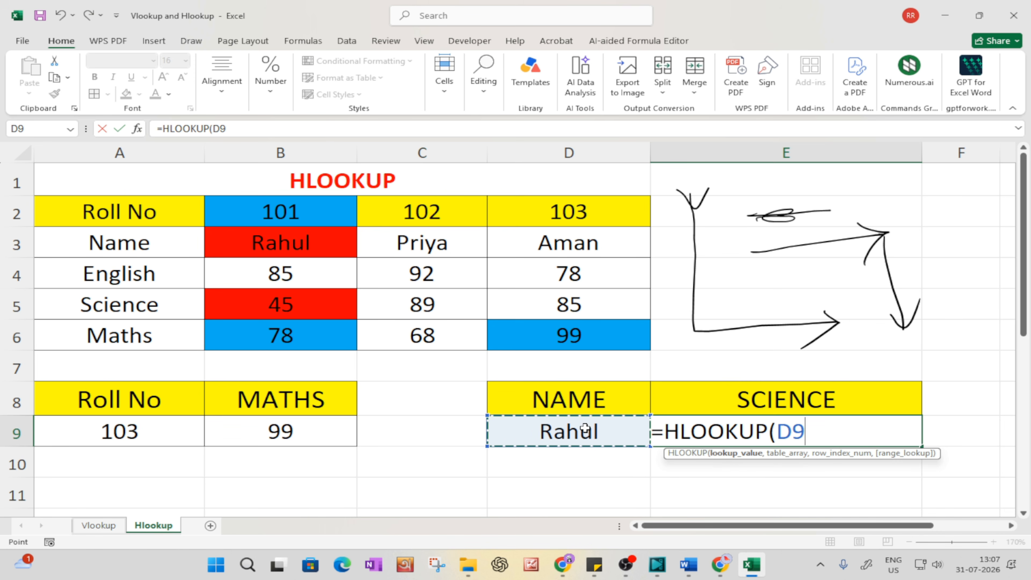
type(",")
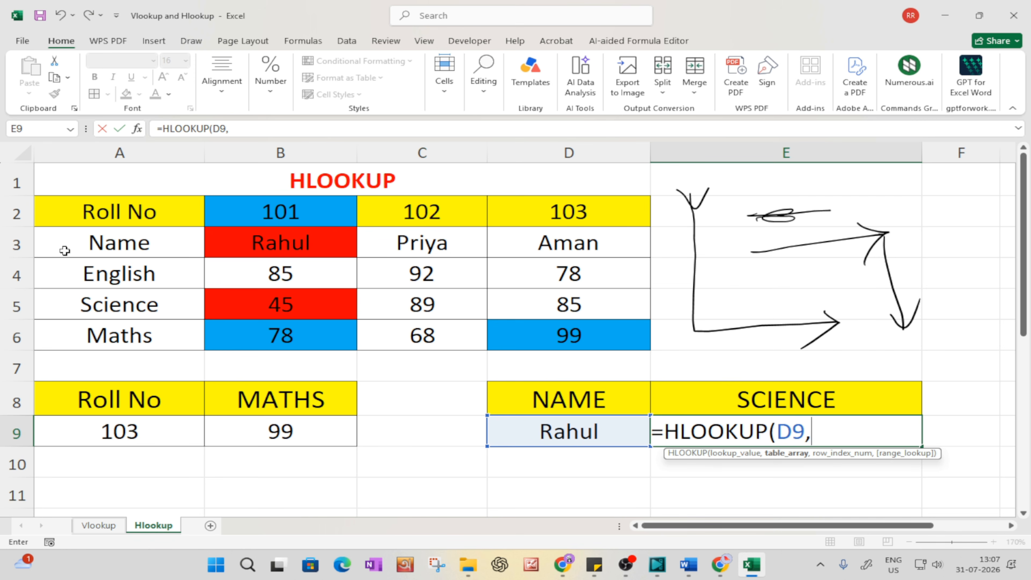
Complete the E9 formula with table array A3:D6, row index 3 and exact match 0: =HLOOKUP(D9,A3:D6,3,0).
left_click(135, 244)
left_click_drag(135, 244, 525, 253)
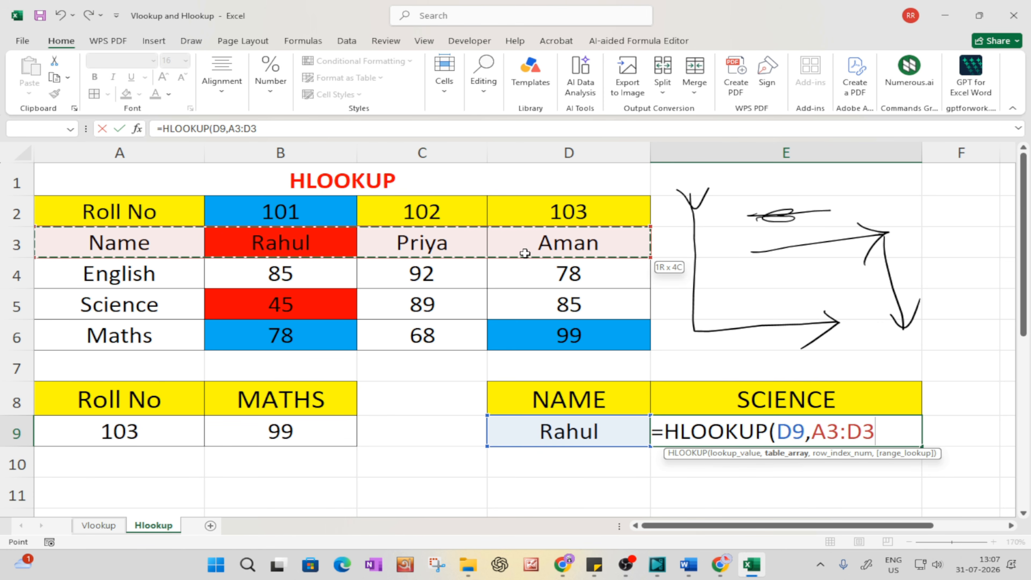
left_click_drag(525, 253, 531, 329)
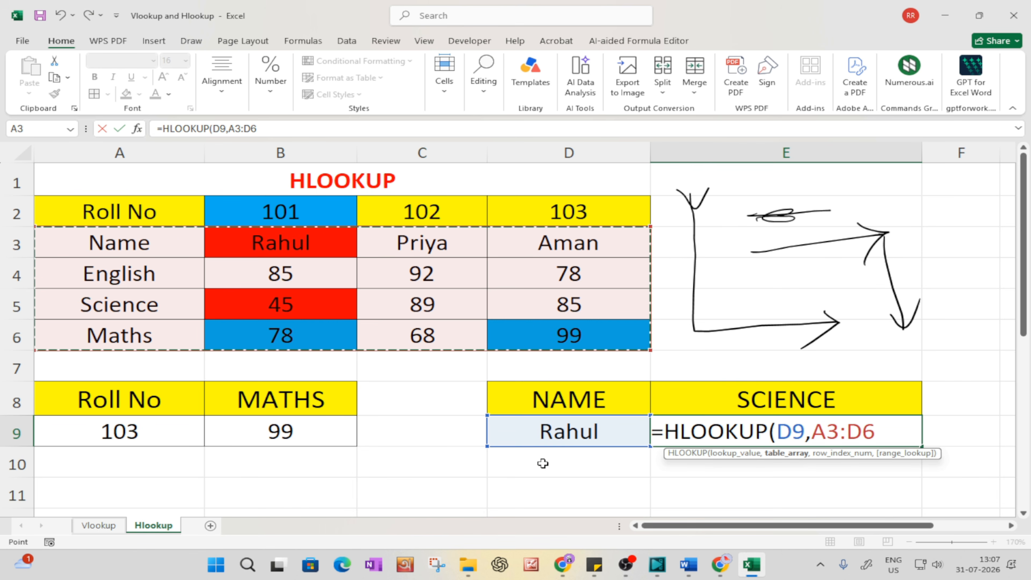
type(",")
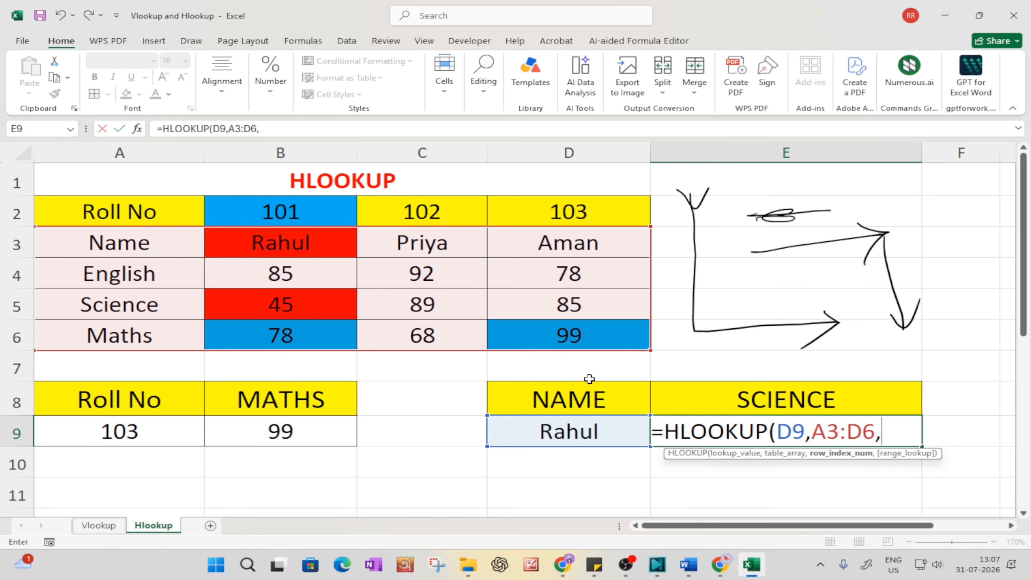
type("3,")
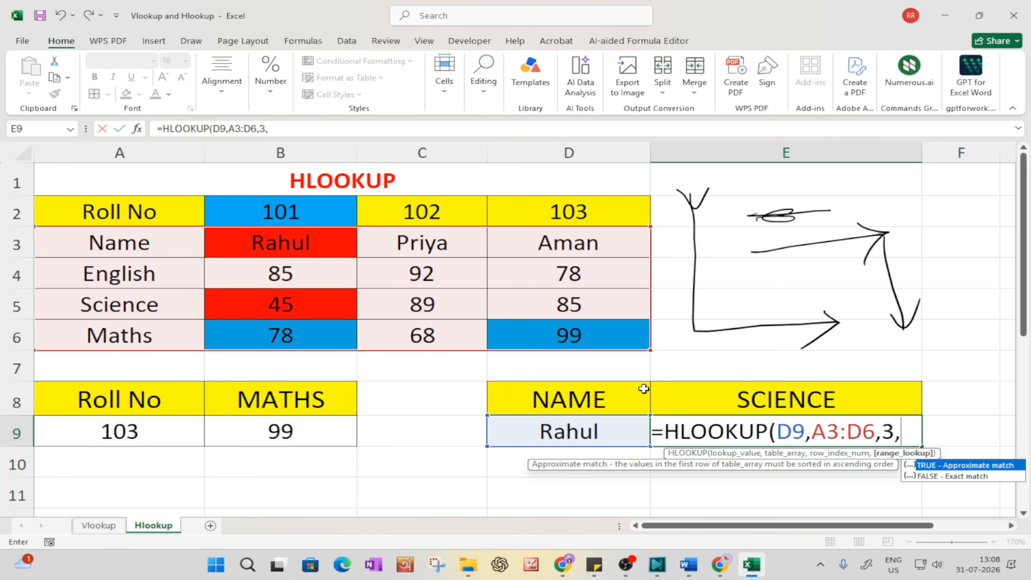
type("0)")
key("Return")
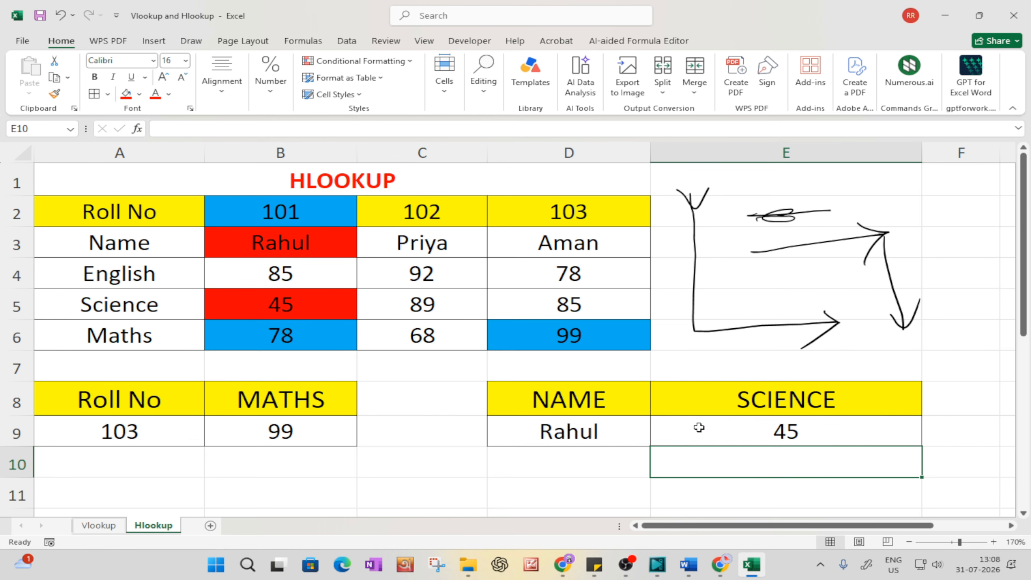
Check the E9 result against the Science mark in B5, and test the lookup with the student name from D3 in D9.
left_click(580, 433)
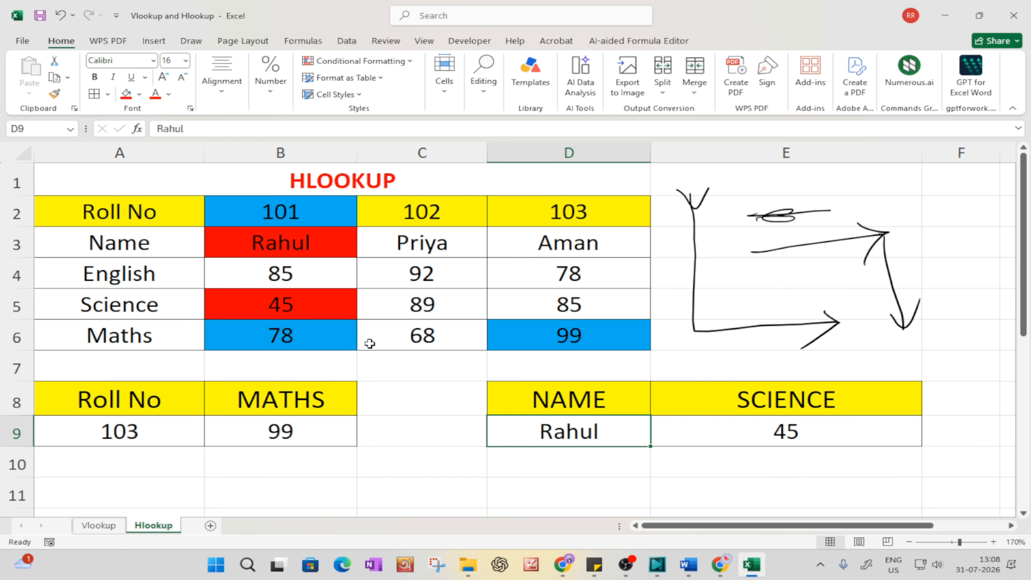
left_click(292, 309)
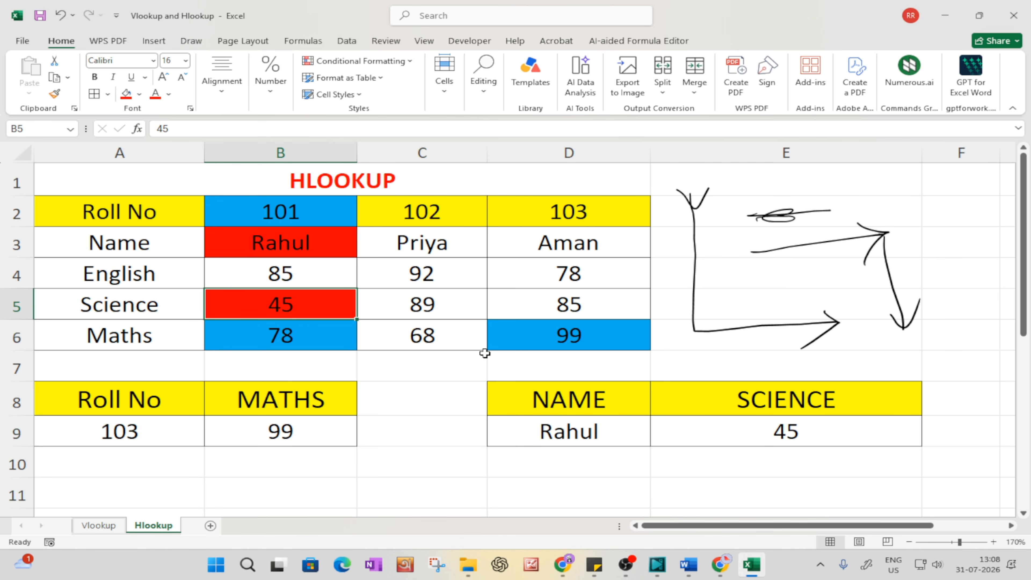
left_click(551, 442)
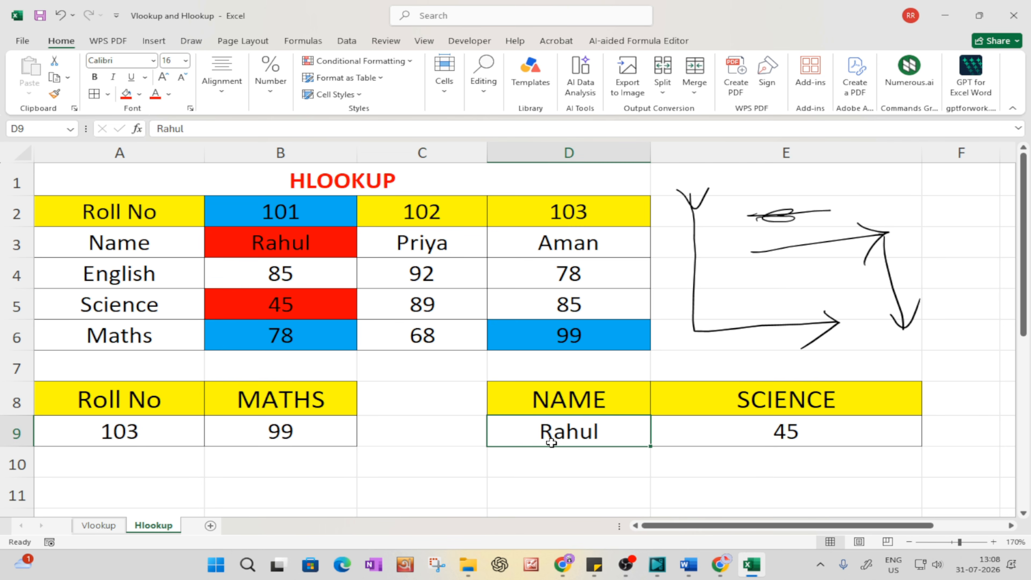
type("Aman")
key("Return")
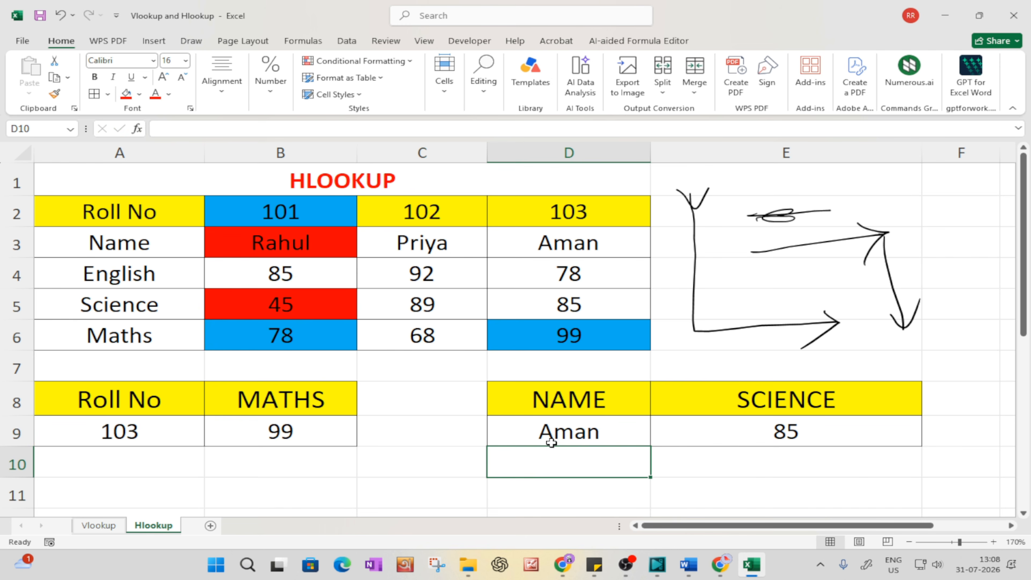
left_click(815, 446)
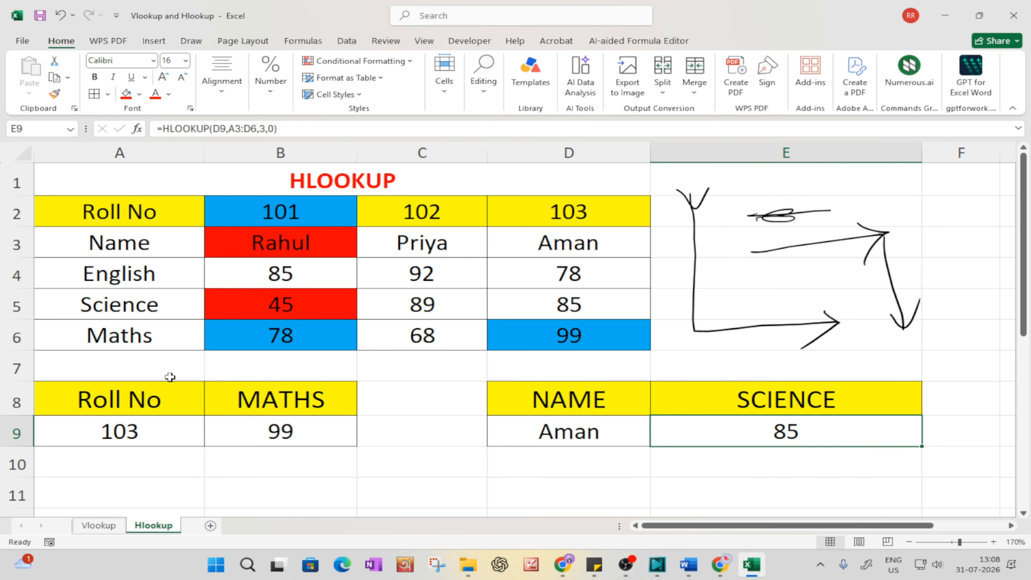
Fill the student name in D3 and the Science mark in D5 with red.
left_click(570, 247)
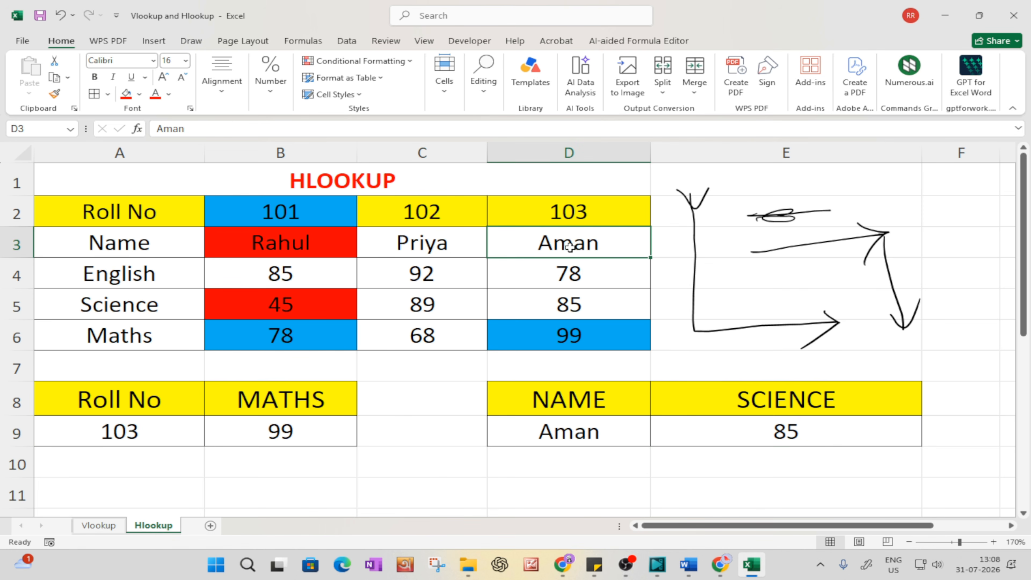
left_click(127, 93)
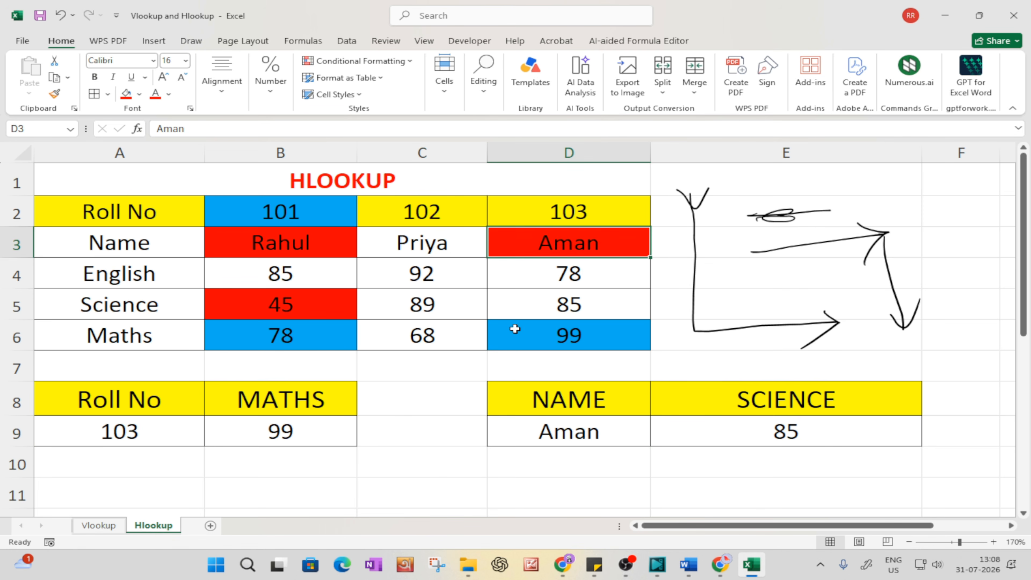
left_click(527, 313)
key("F4")
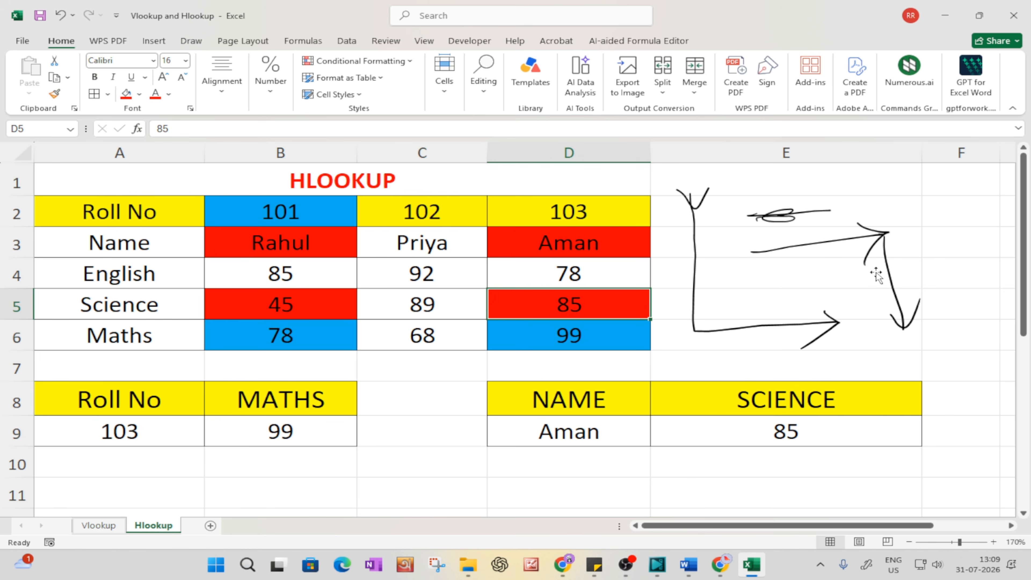
Delete the hand-drawn arrows beside the HLOOKUP table and save the workbook.
left_click(884, 255)
key("Delete")
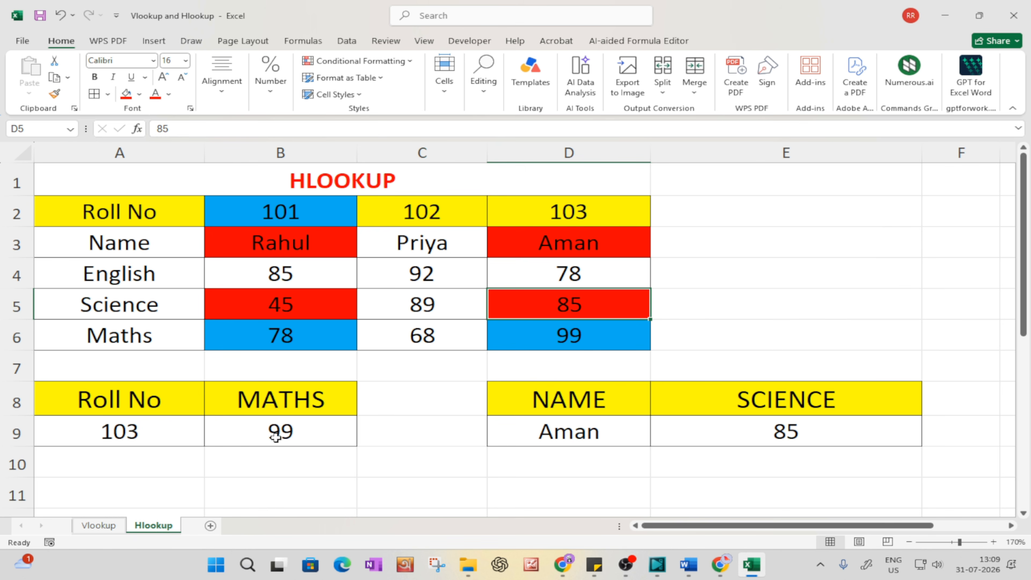
left_click(22, 41)
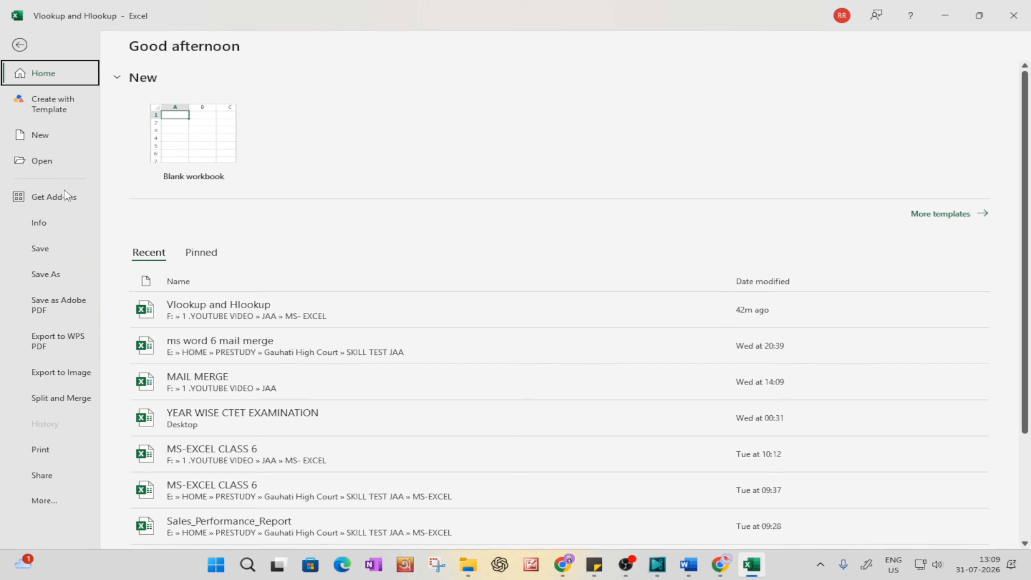
left_click(40, 248)
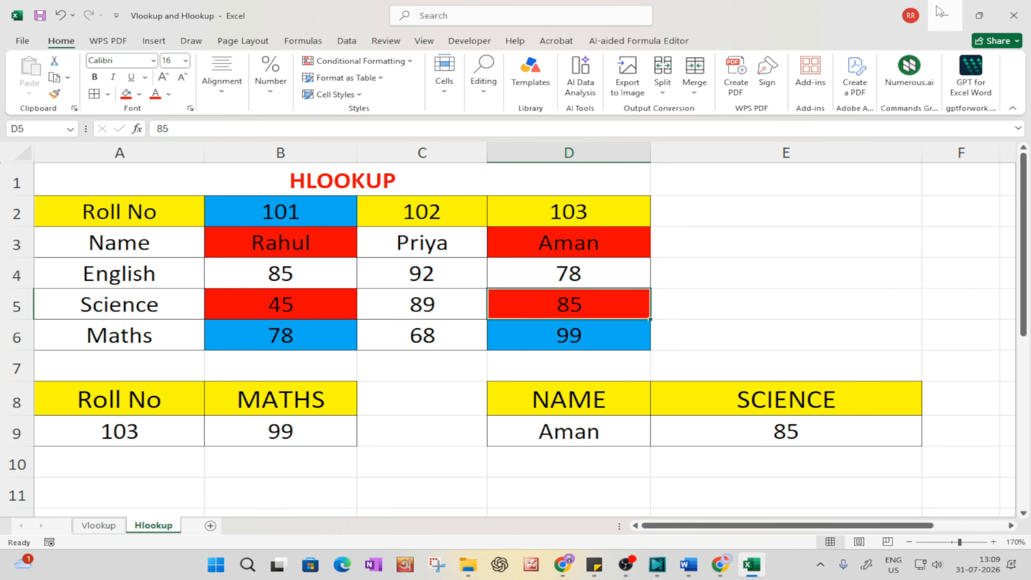